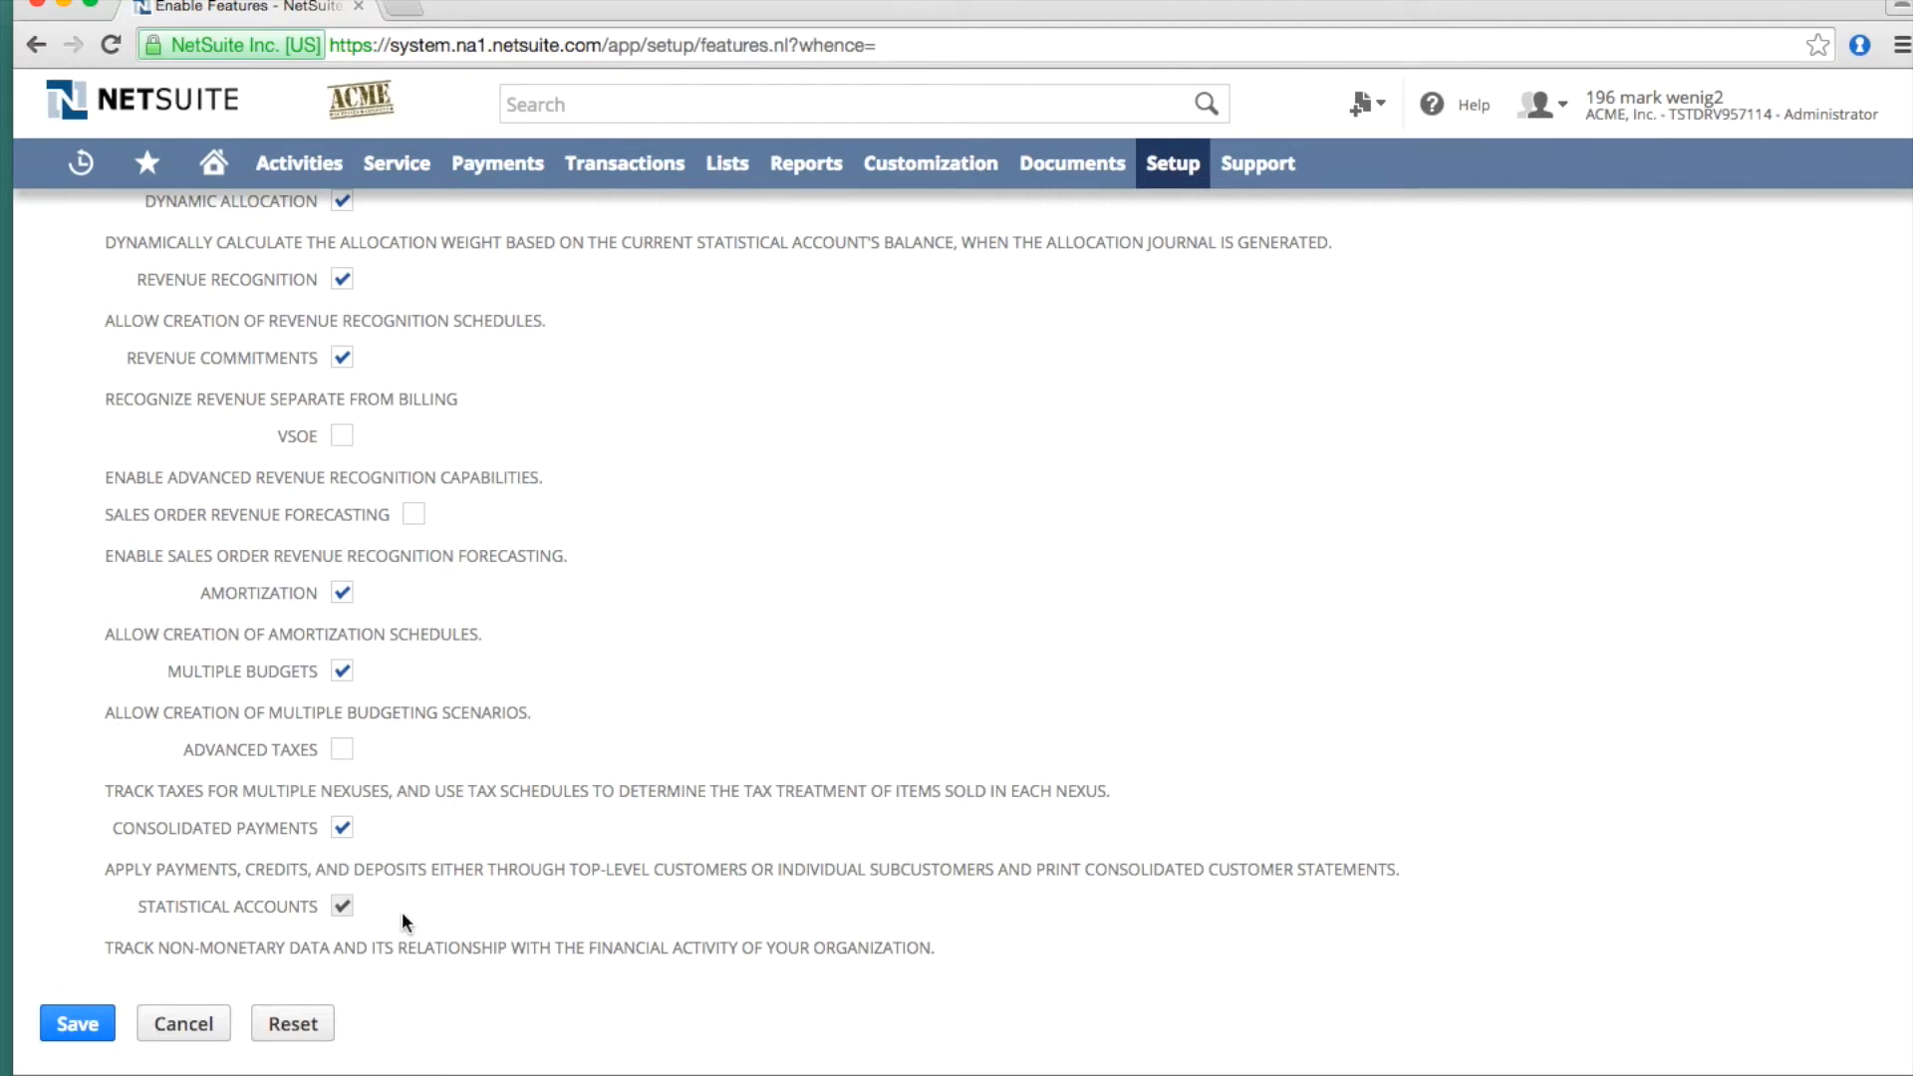
- Save the enabled features and start a new account in the chart of accounts
left_click(81, 1026)
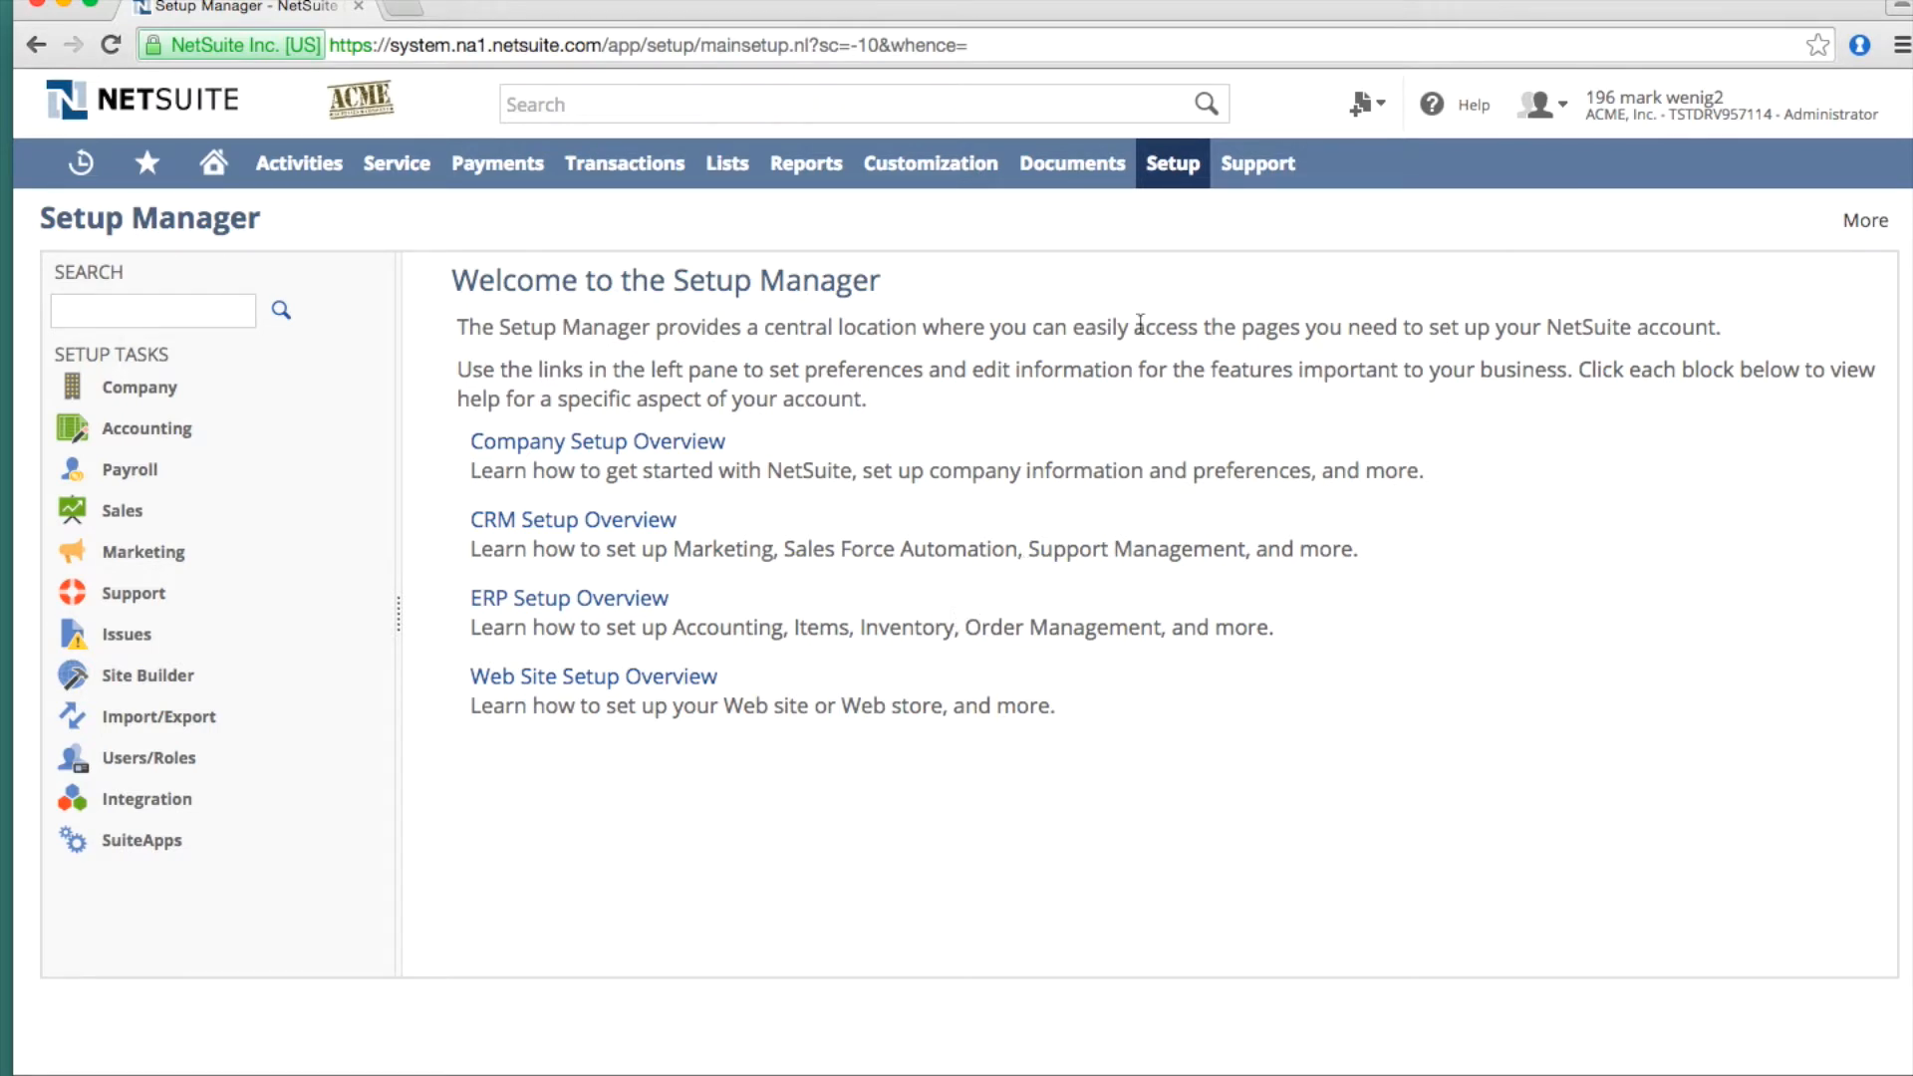
mouse_move(1181, 182)
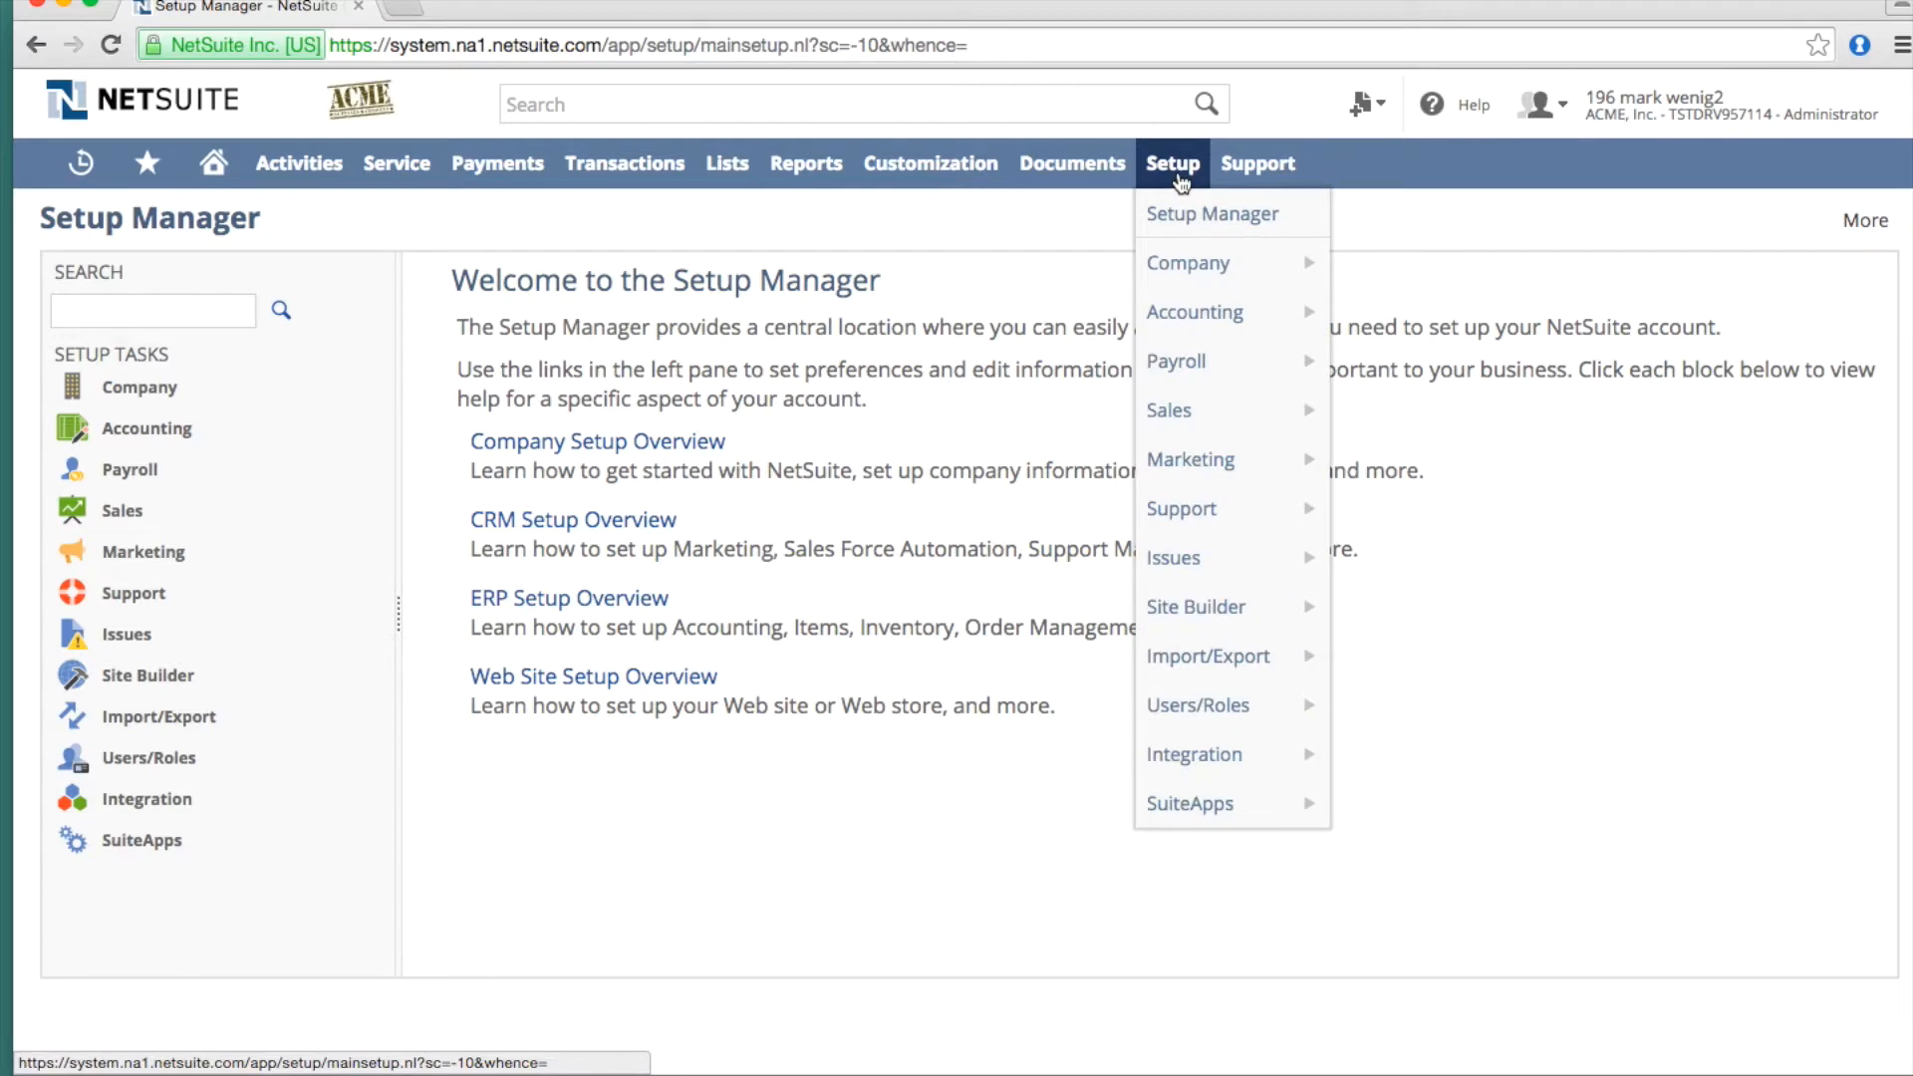
mouse_move(1173, 301)
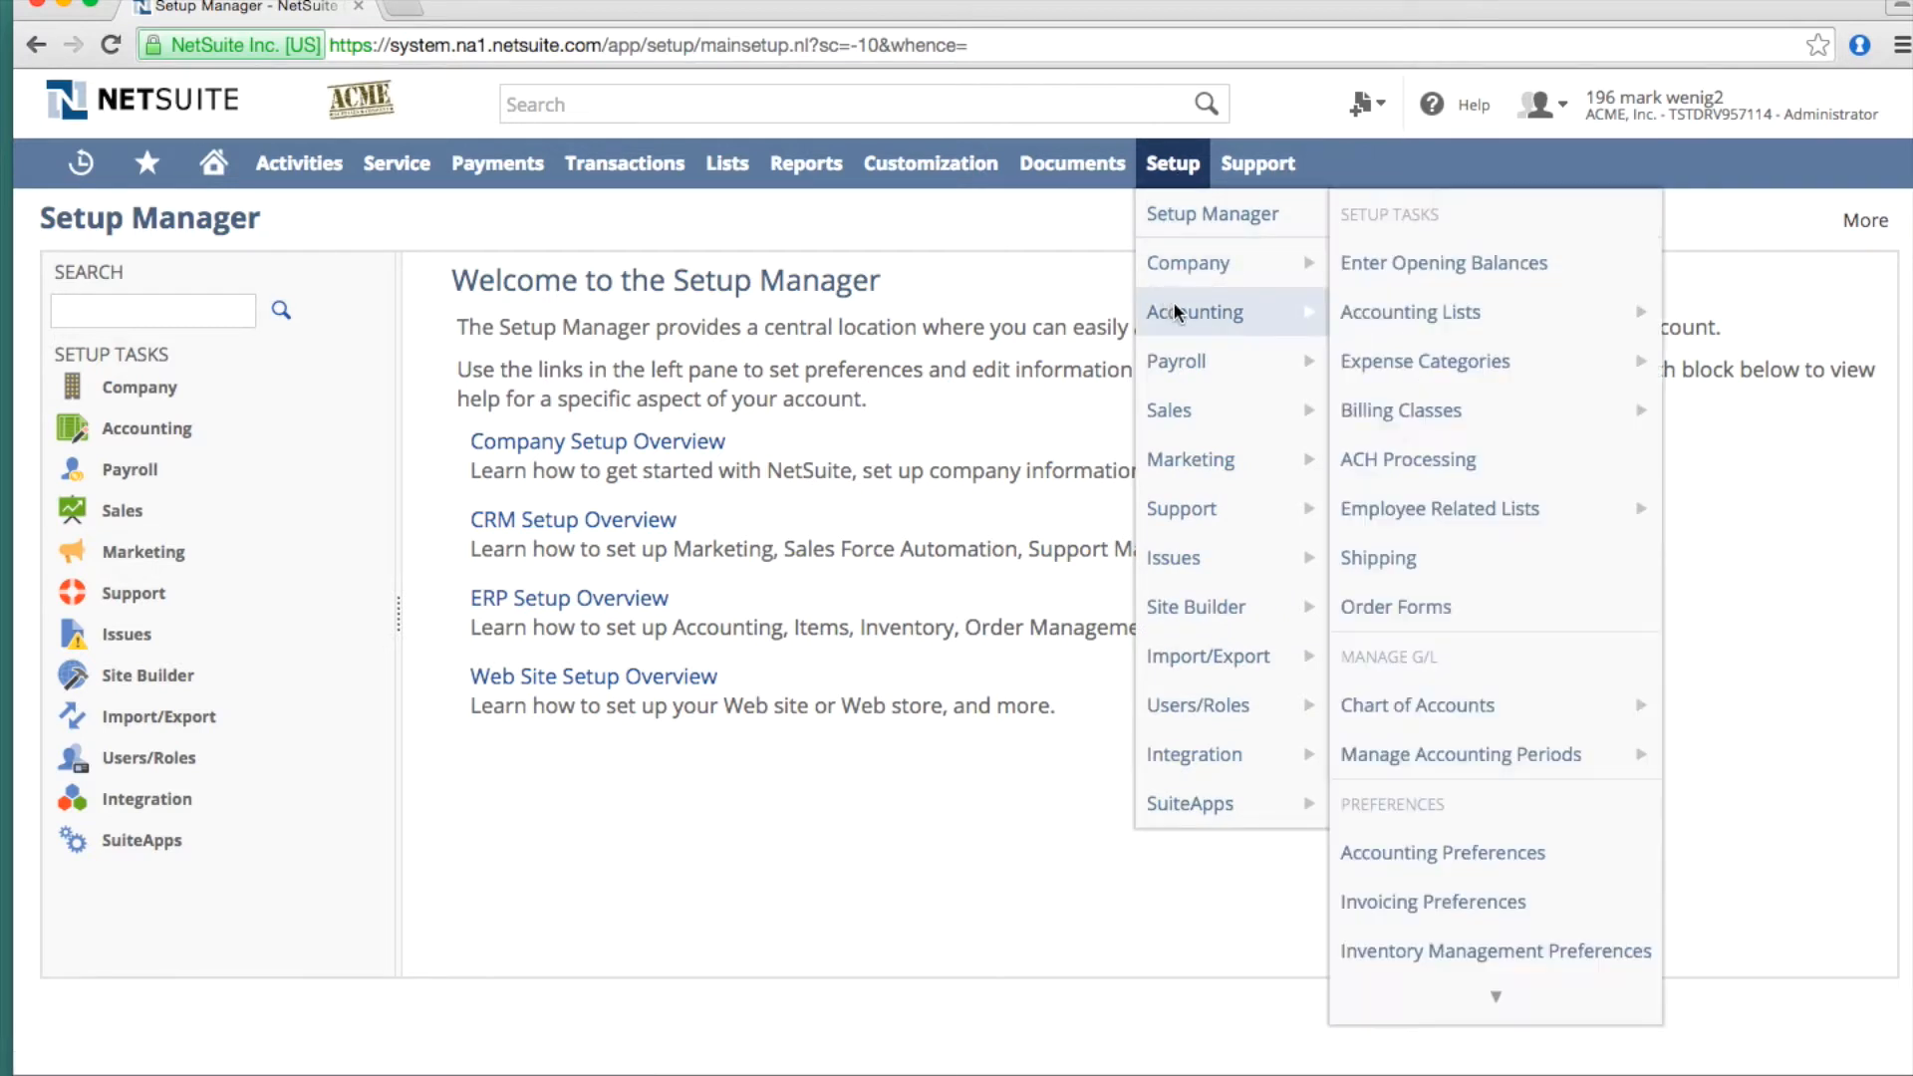
mouse_move(1588, 706)
left_click(1678, 704)
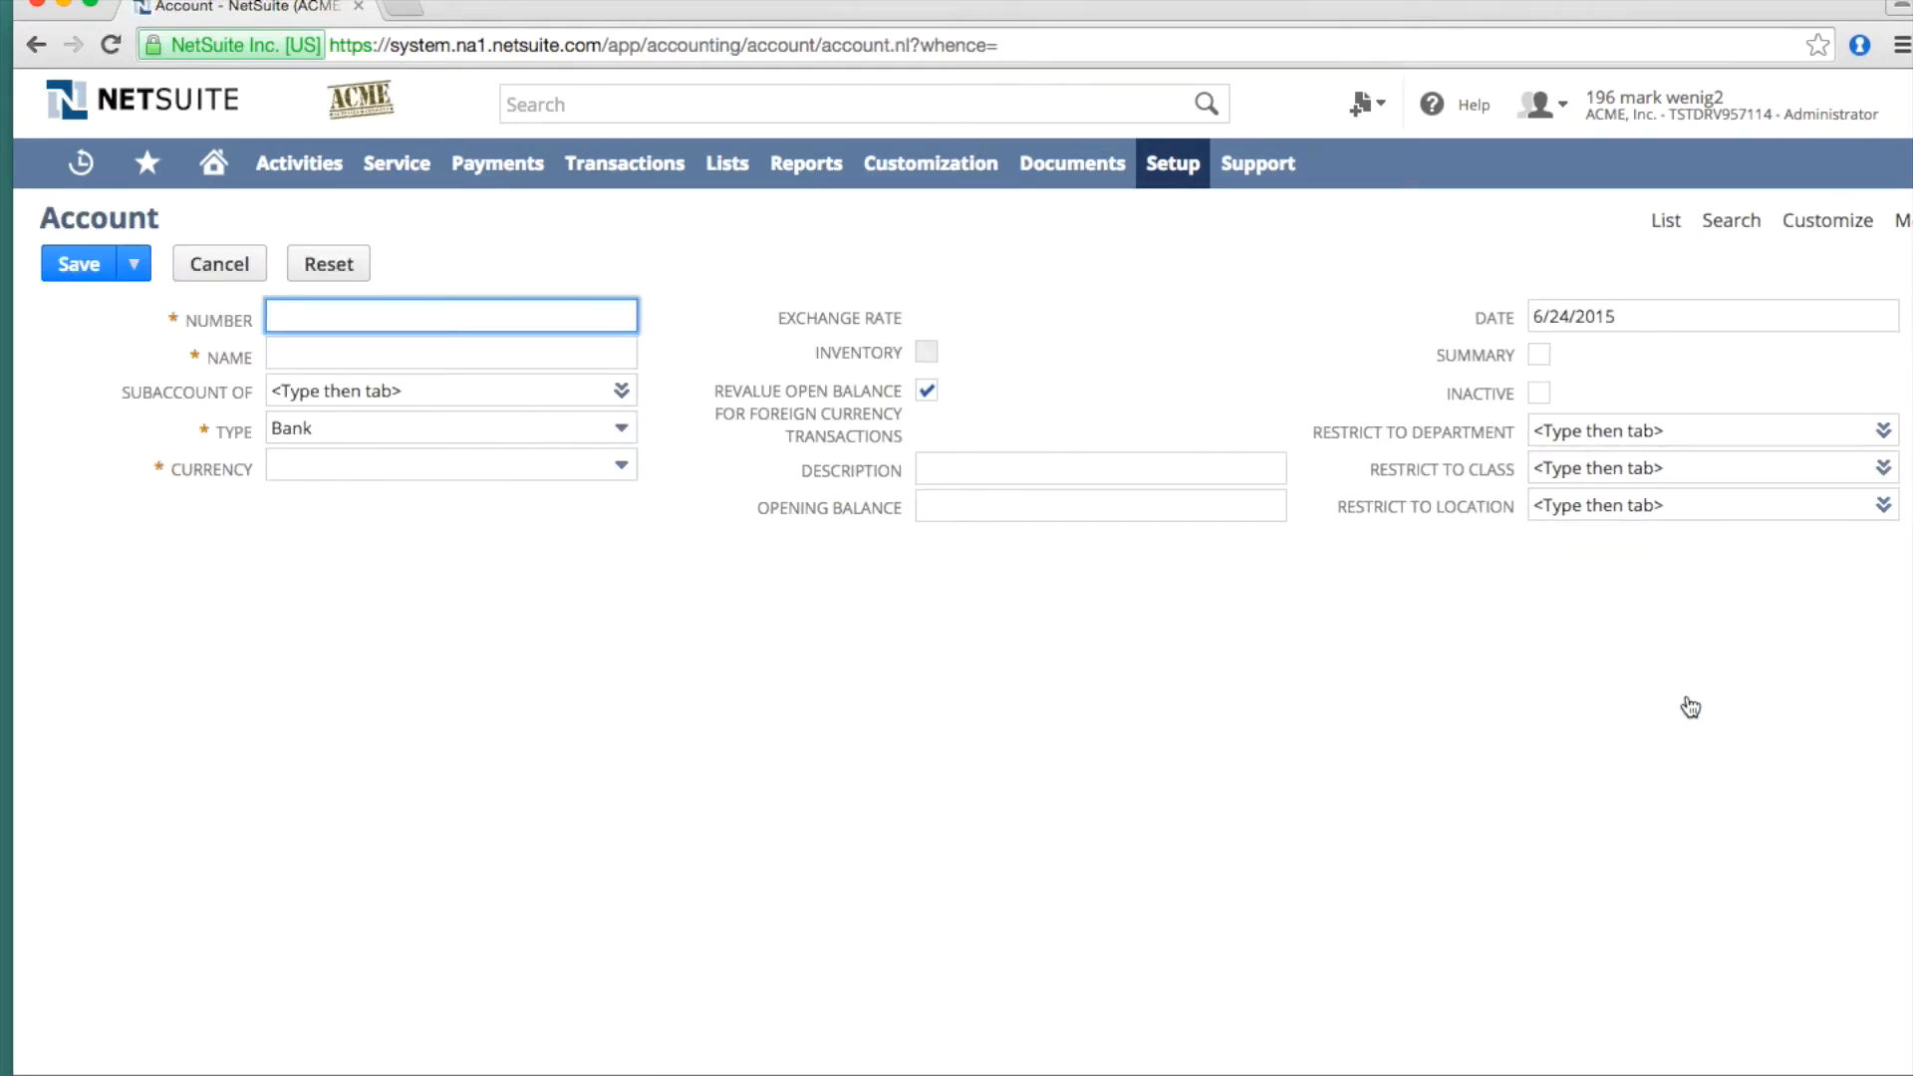
- Set the new account's type to Statistical
left_click(618, 429)
scroll(548, 576, "down", 5)
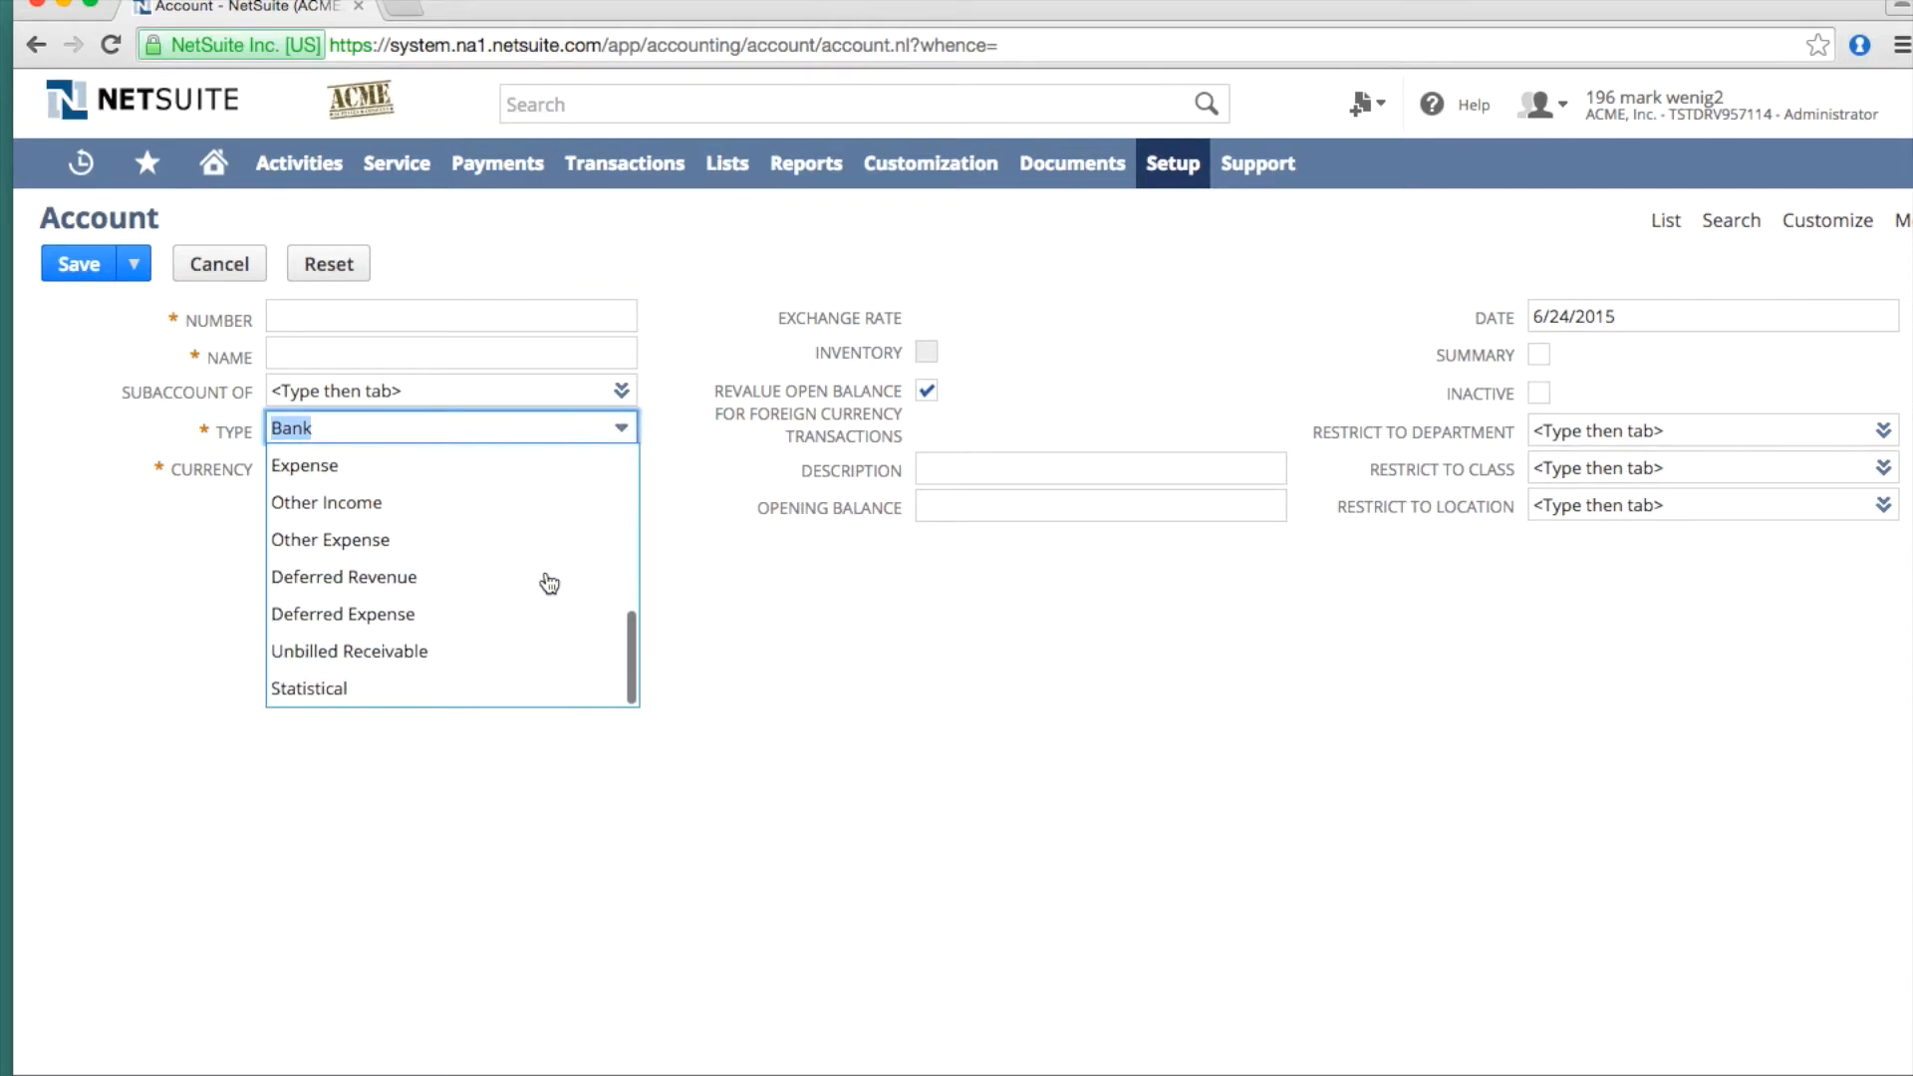
left_click(317, 691)
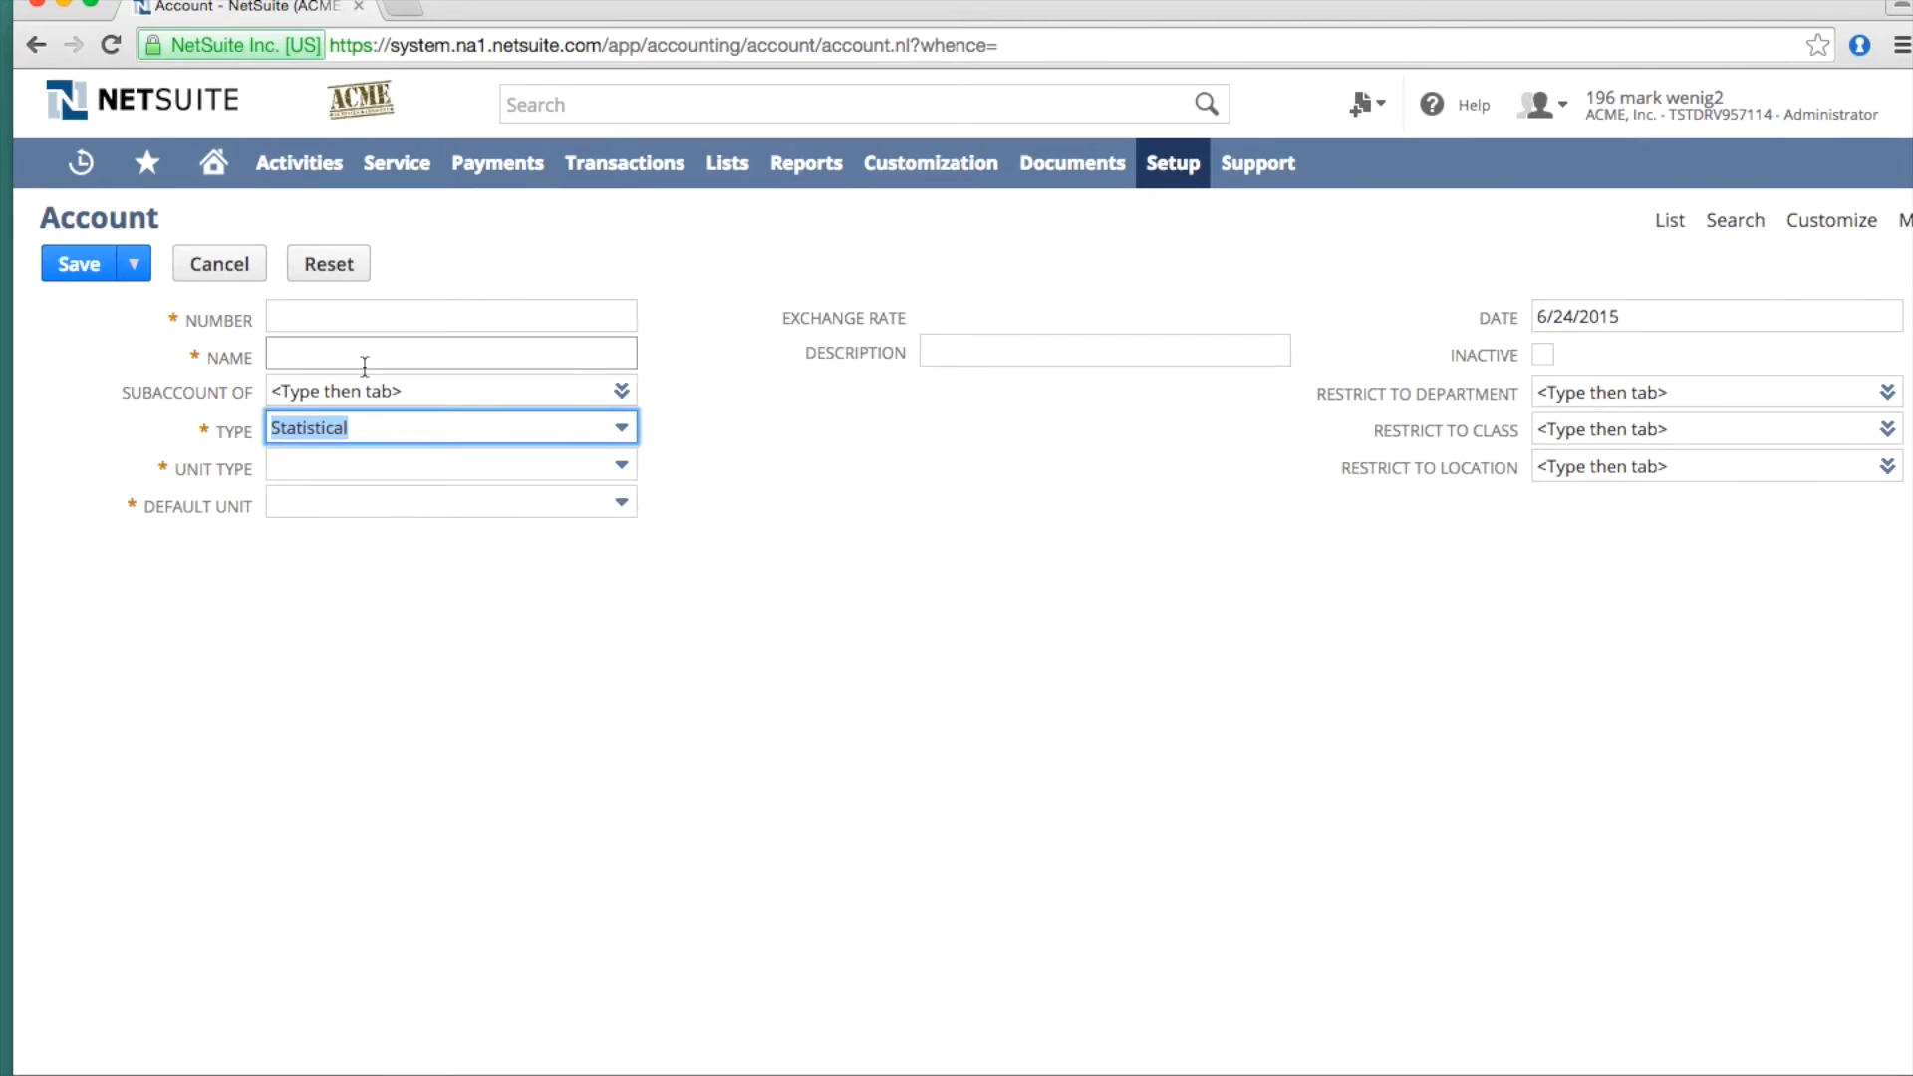
- Give the statistical account the number 9900 and the name Headcount
left_click(321, 317)
type("9900")
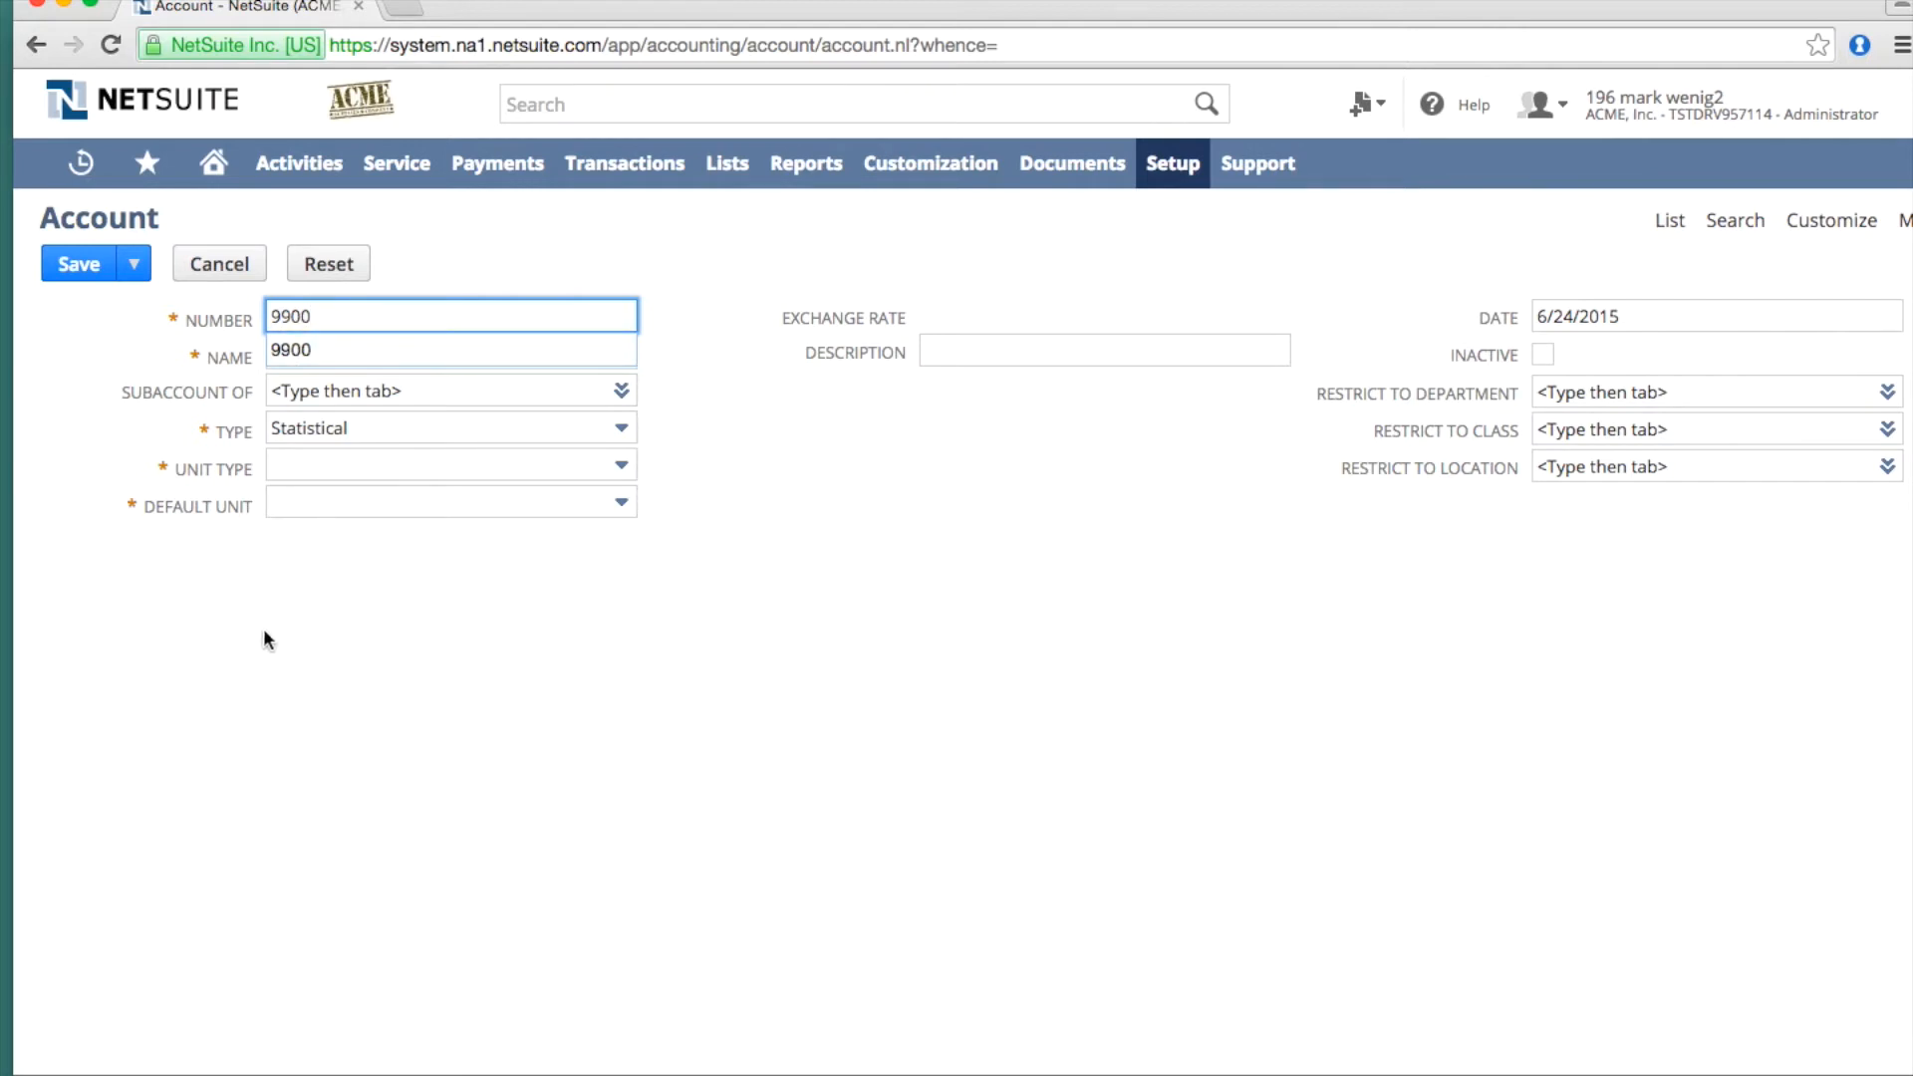
left_click(272, 359)
left_click(285, 355)
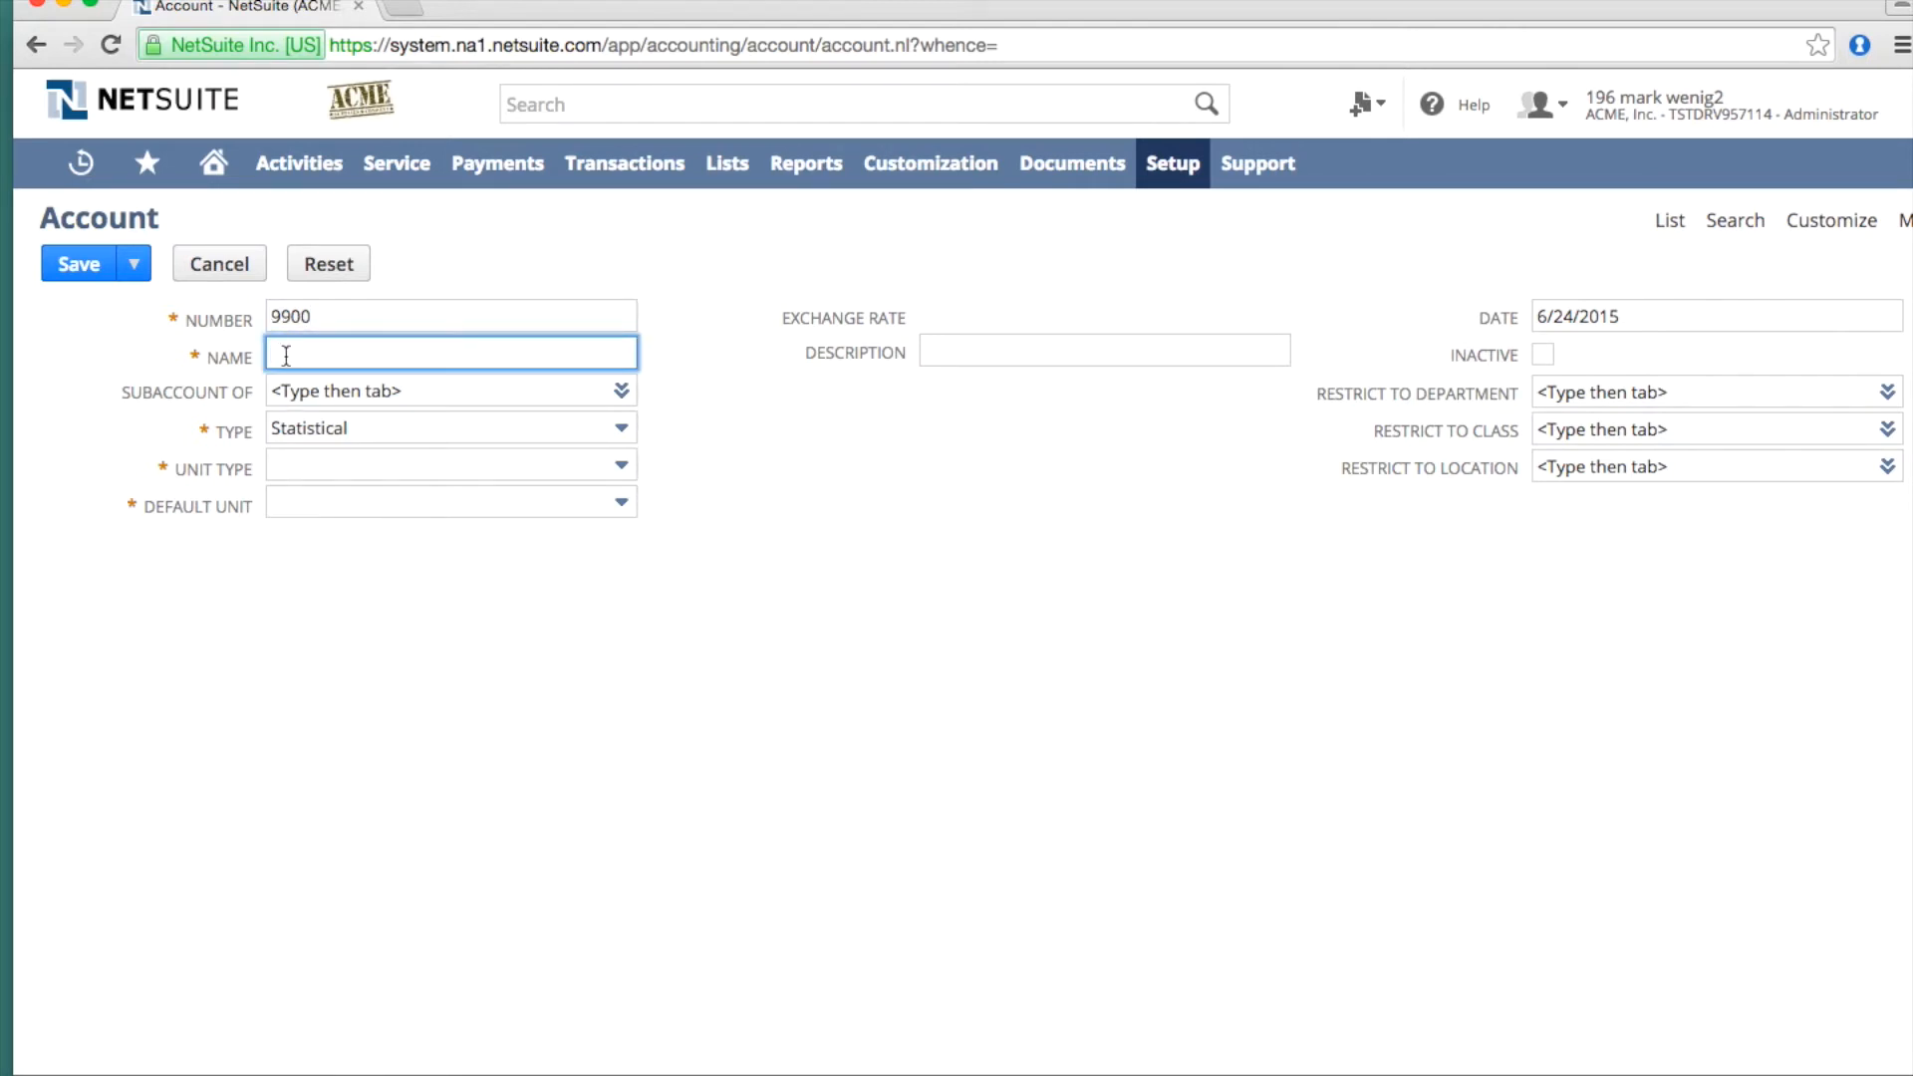
type("Headcount")
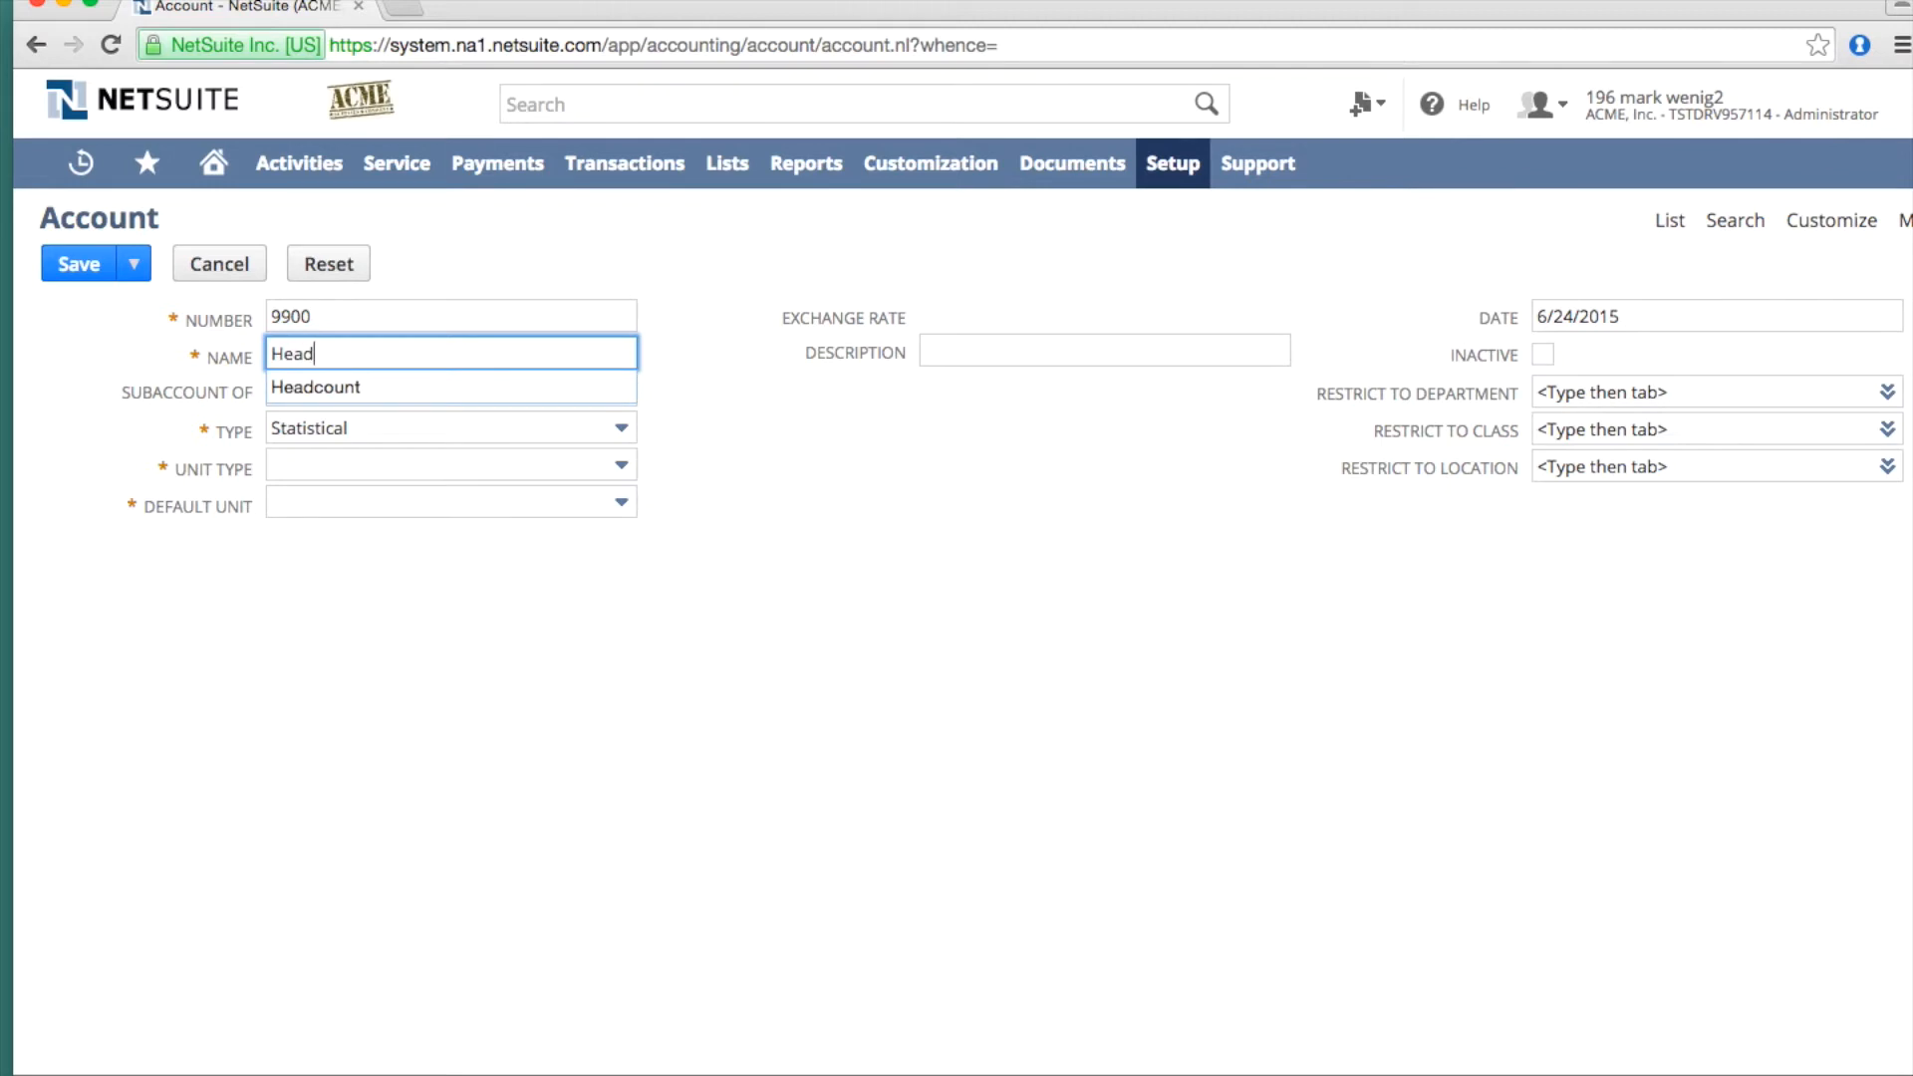
left_click(387, 671)
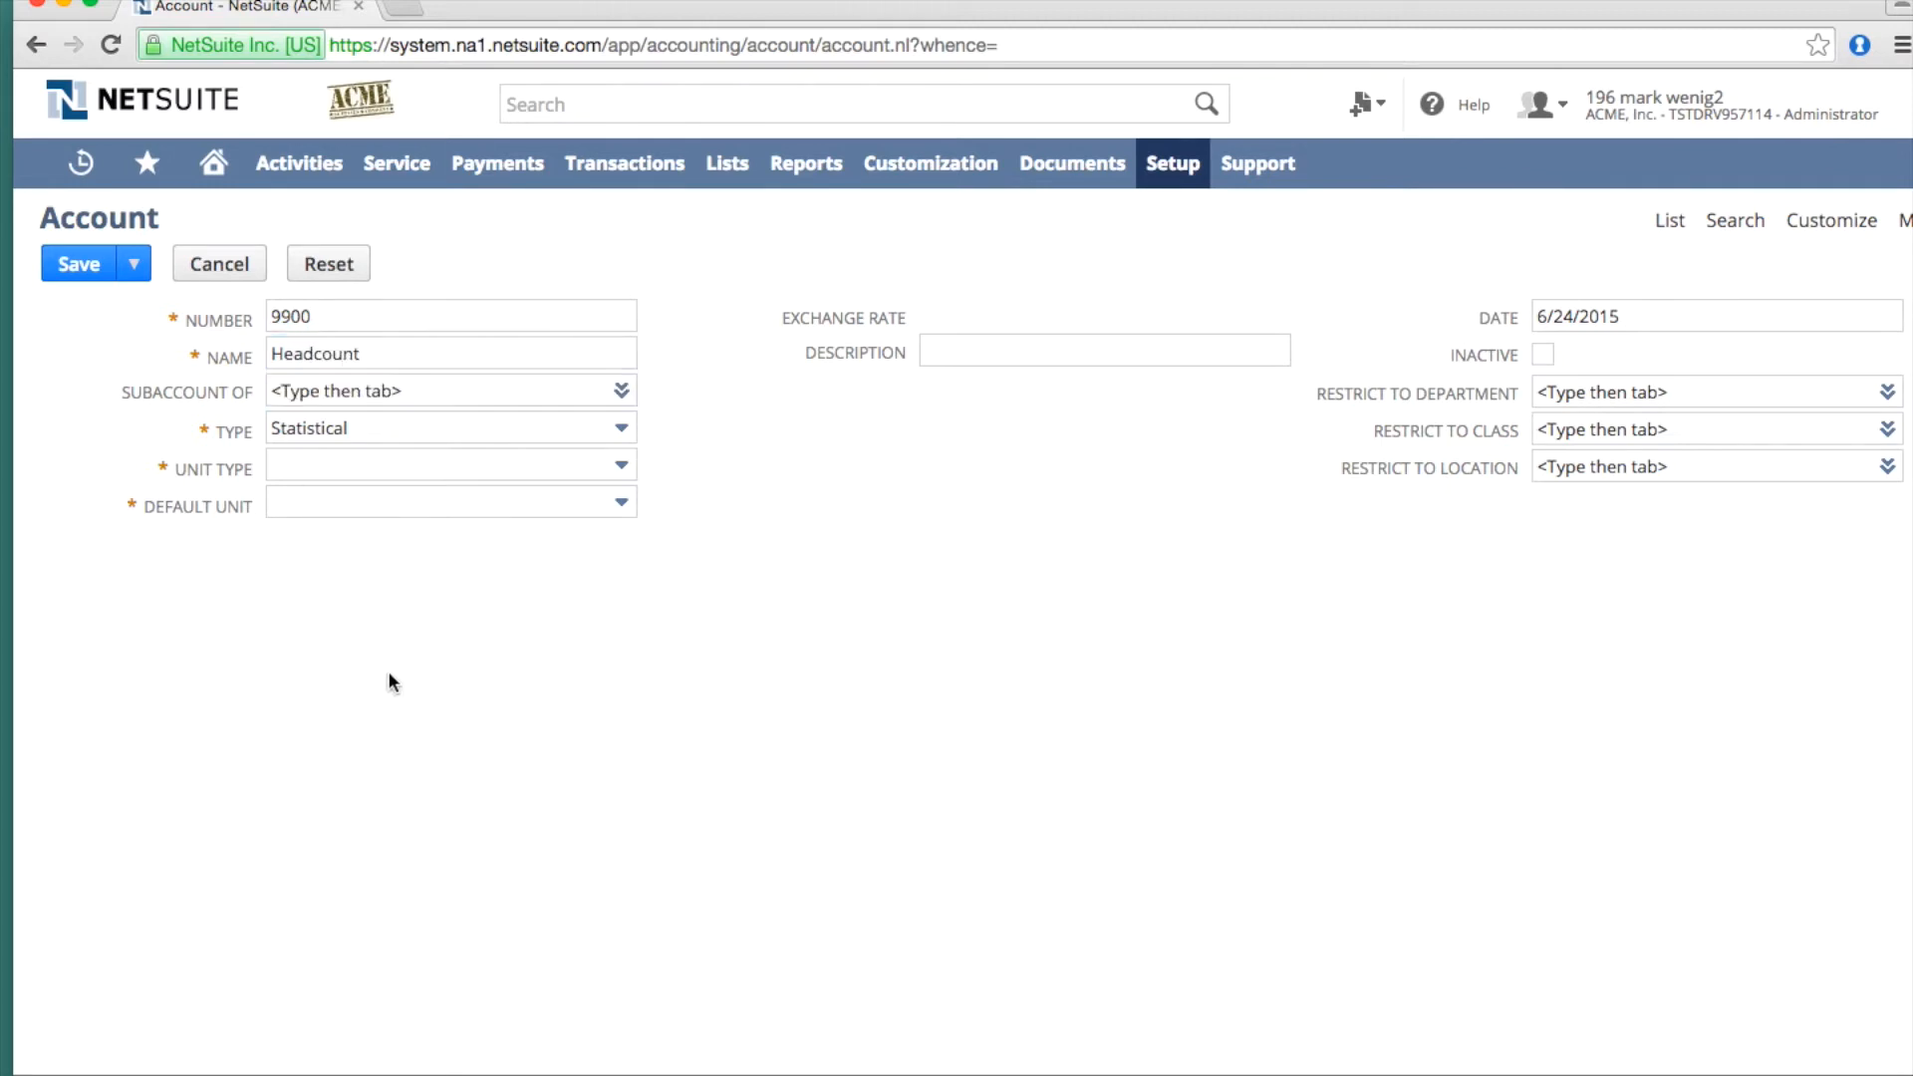
- Set the Headcount account's unit type to Each and save the account
left_click(379, 472)
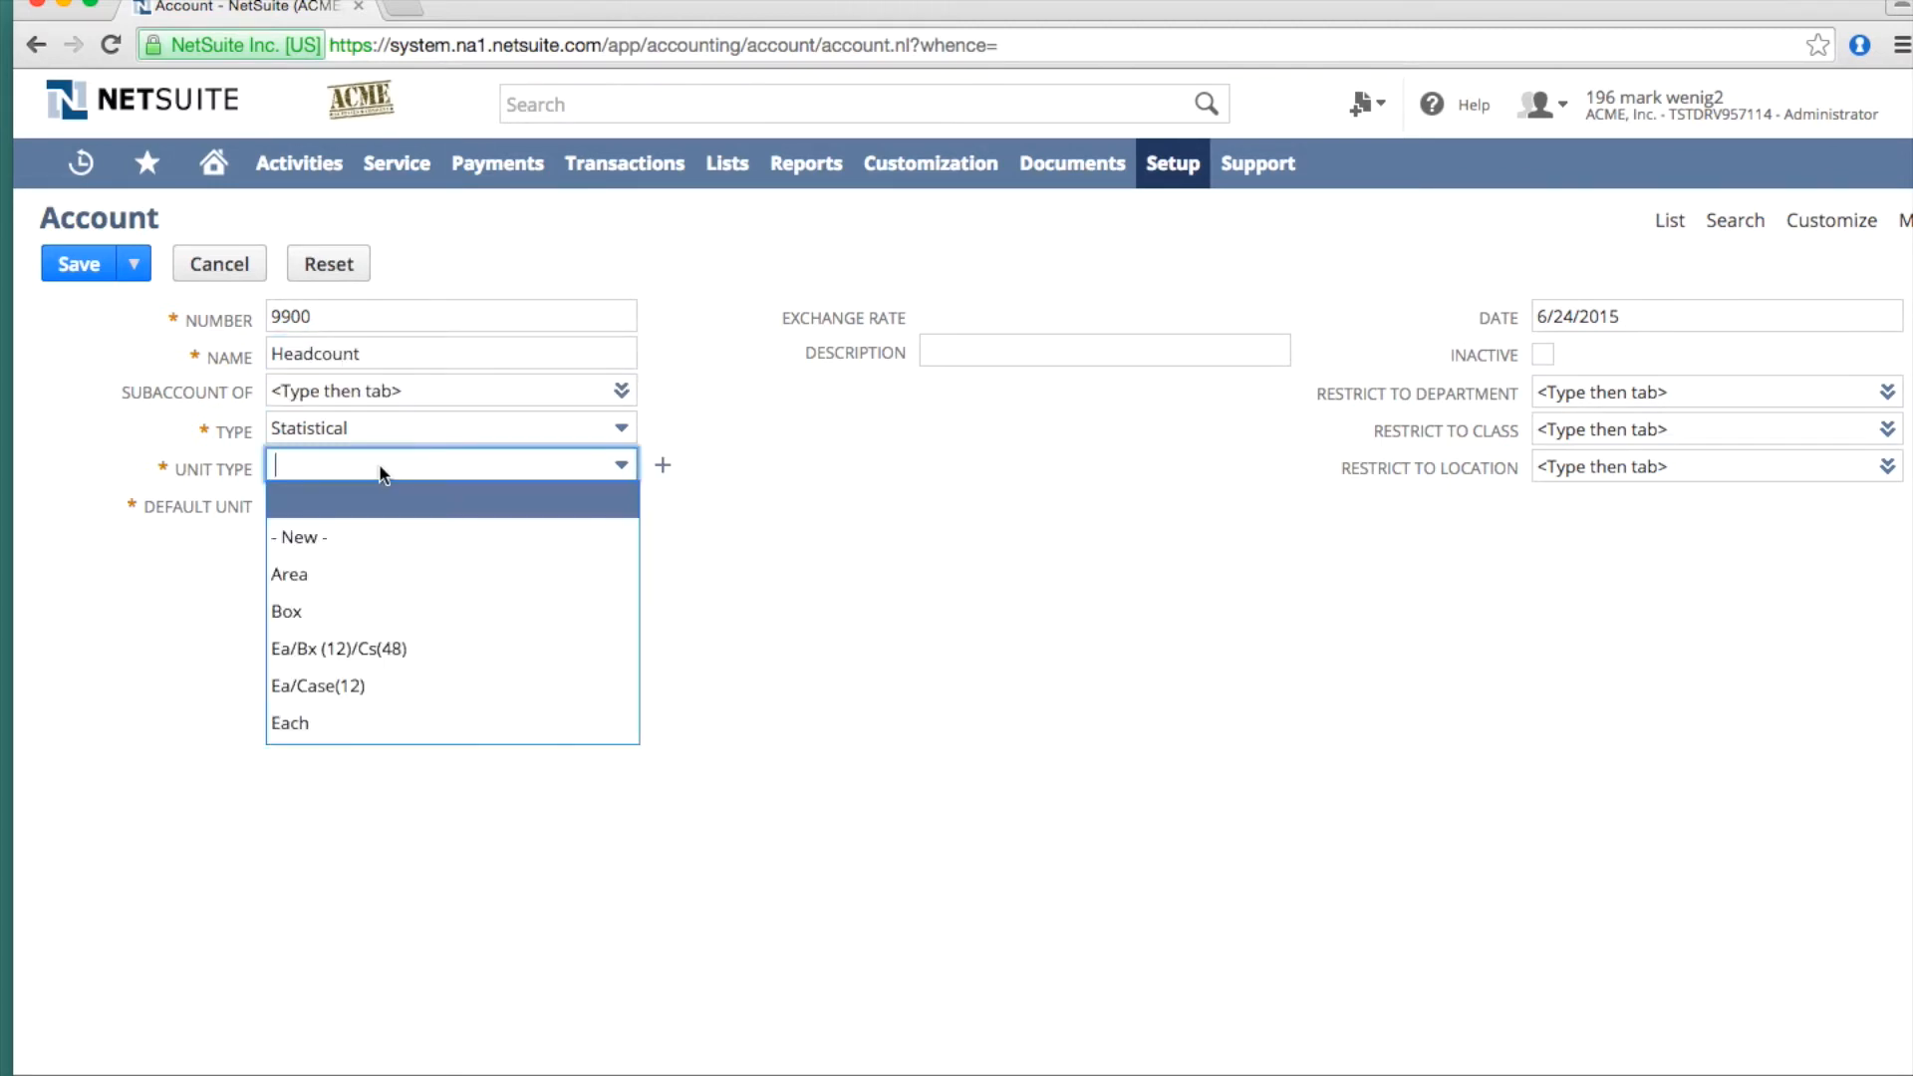
left_click(385, 725)
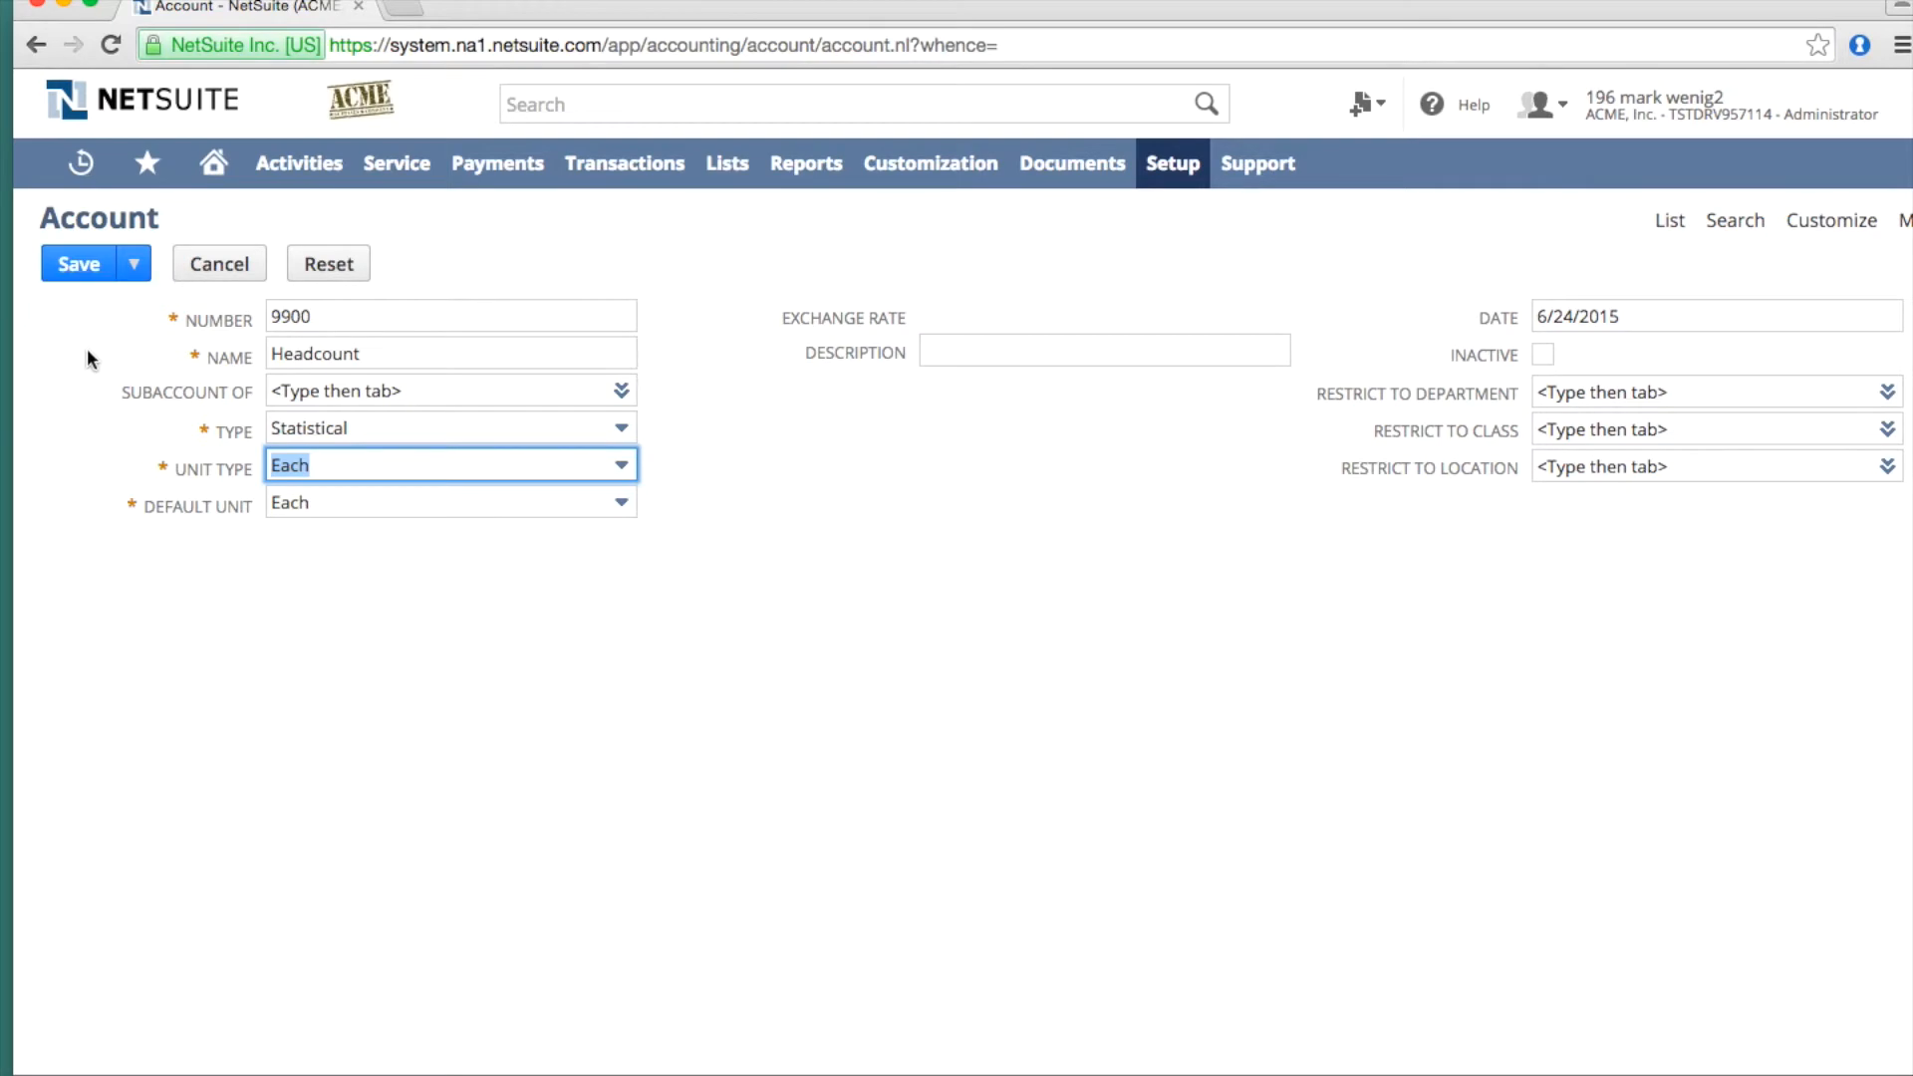
left_click(82, 271)
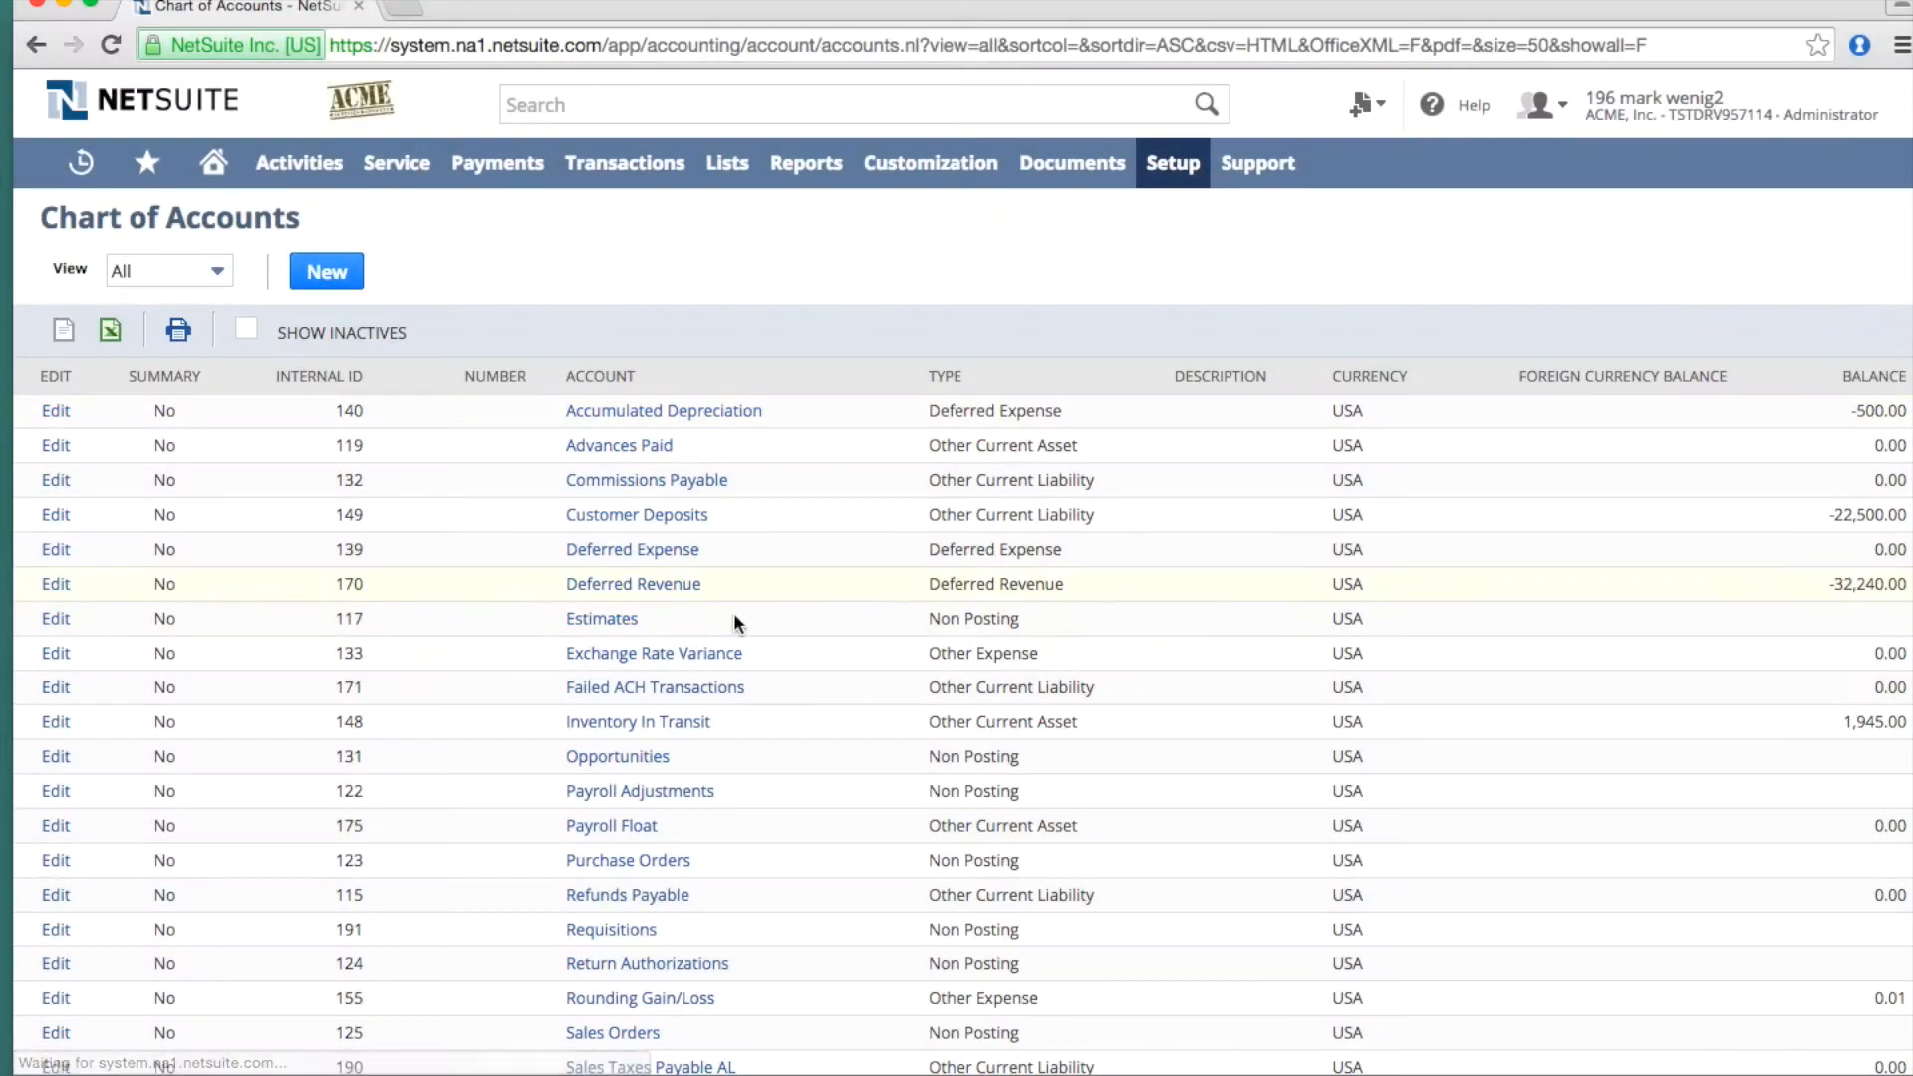
- Look for the Headcount account in the chart of accounts and limit the list to statistical accounts
scroll(733, 611, "down", 20)
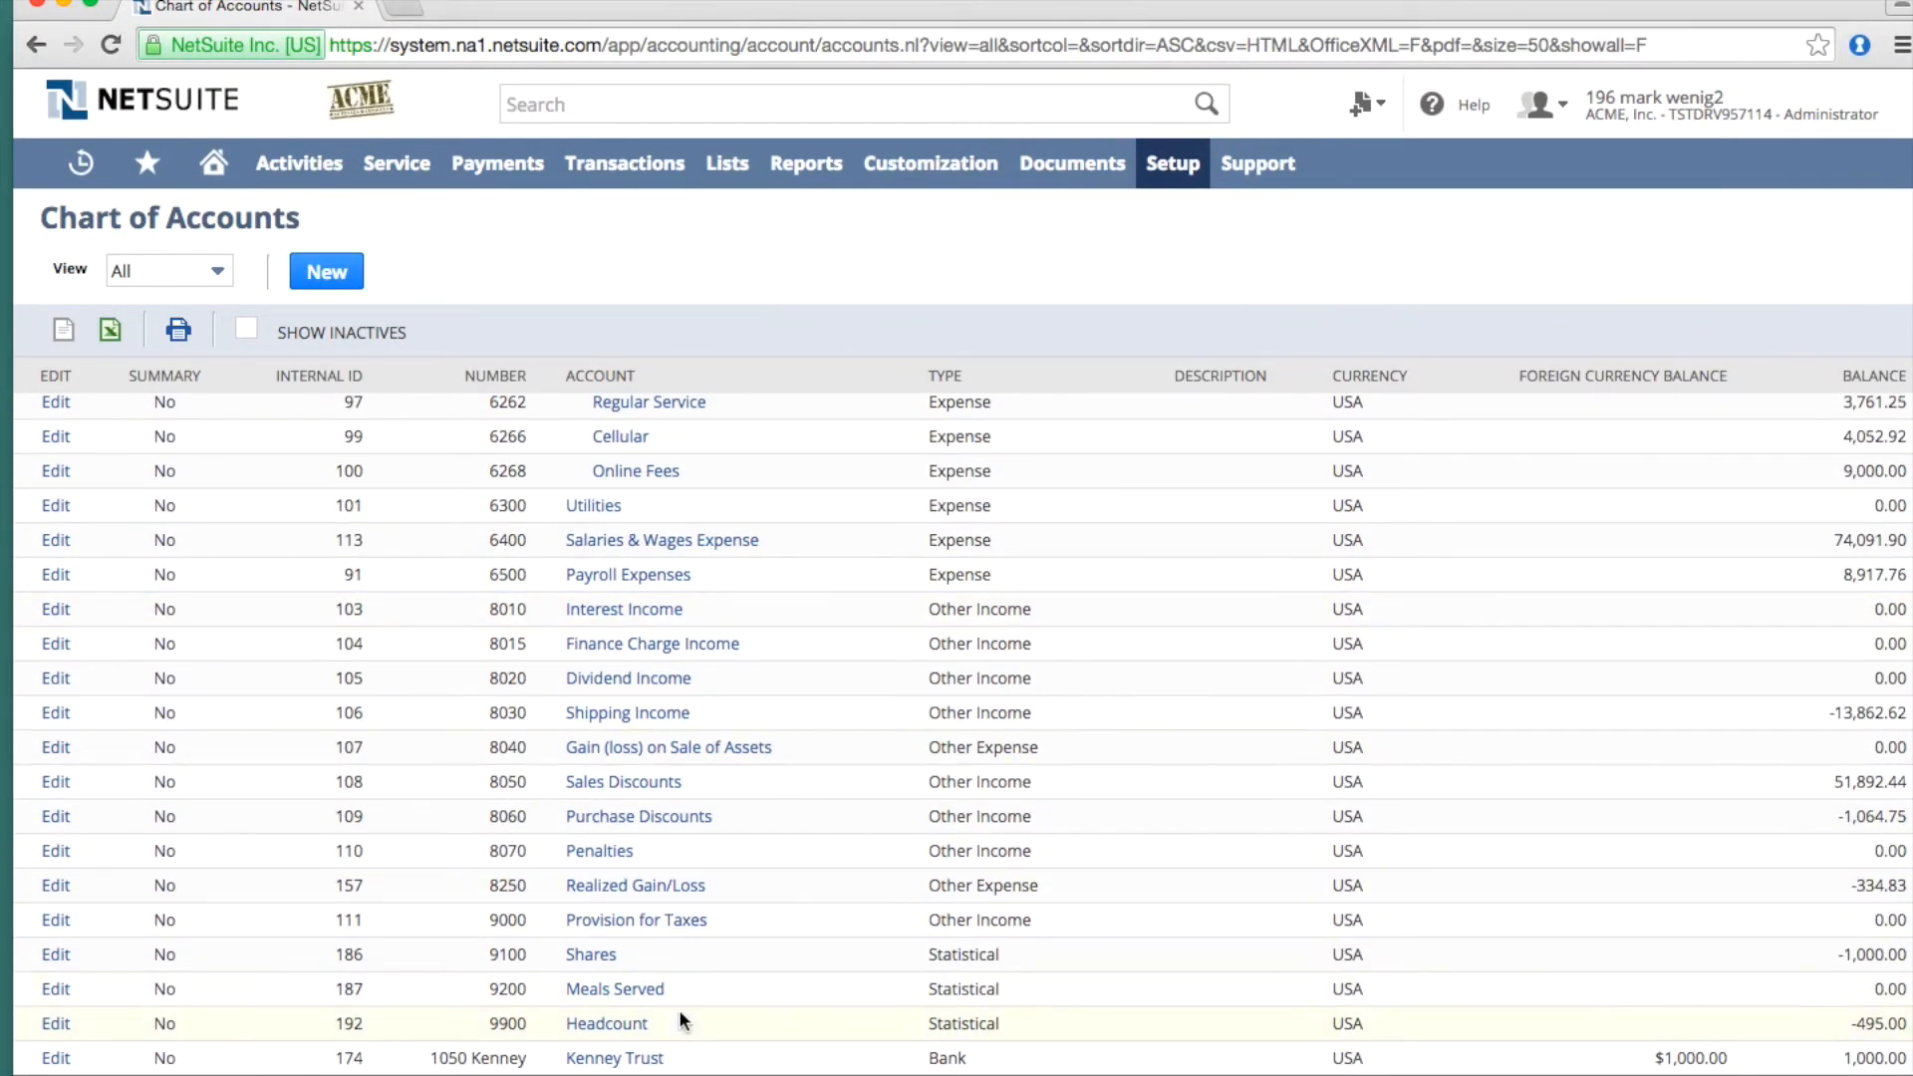
left_click(220, 283)
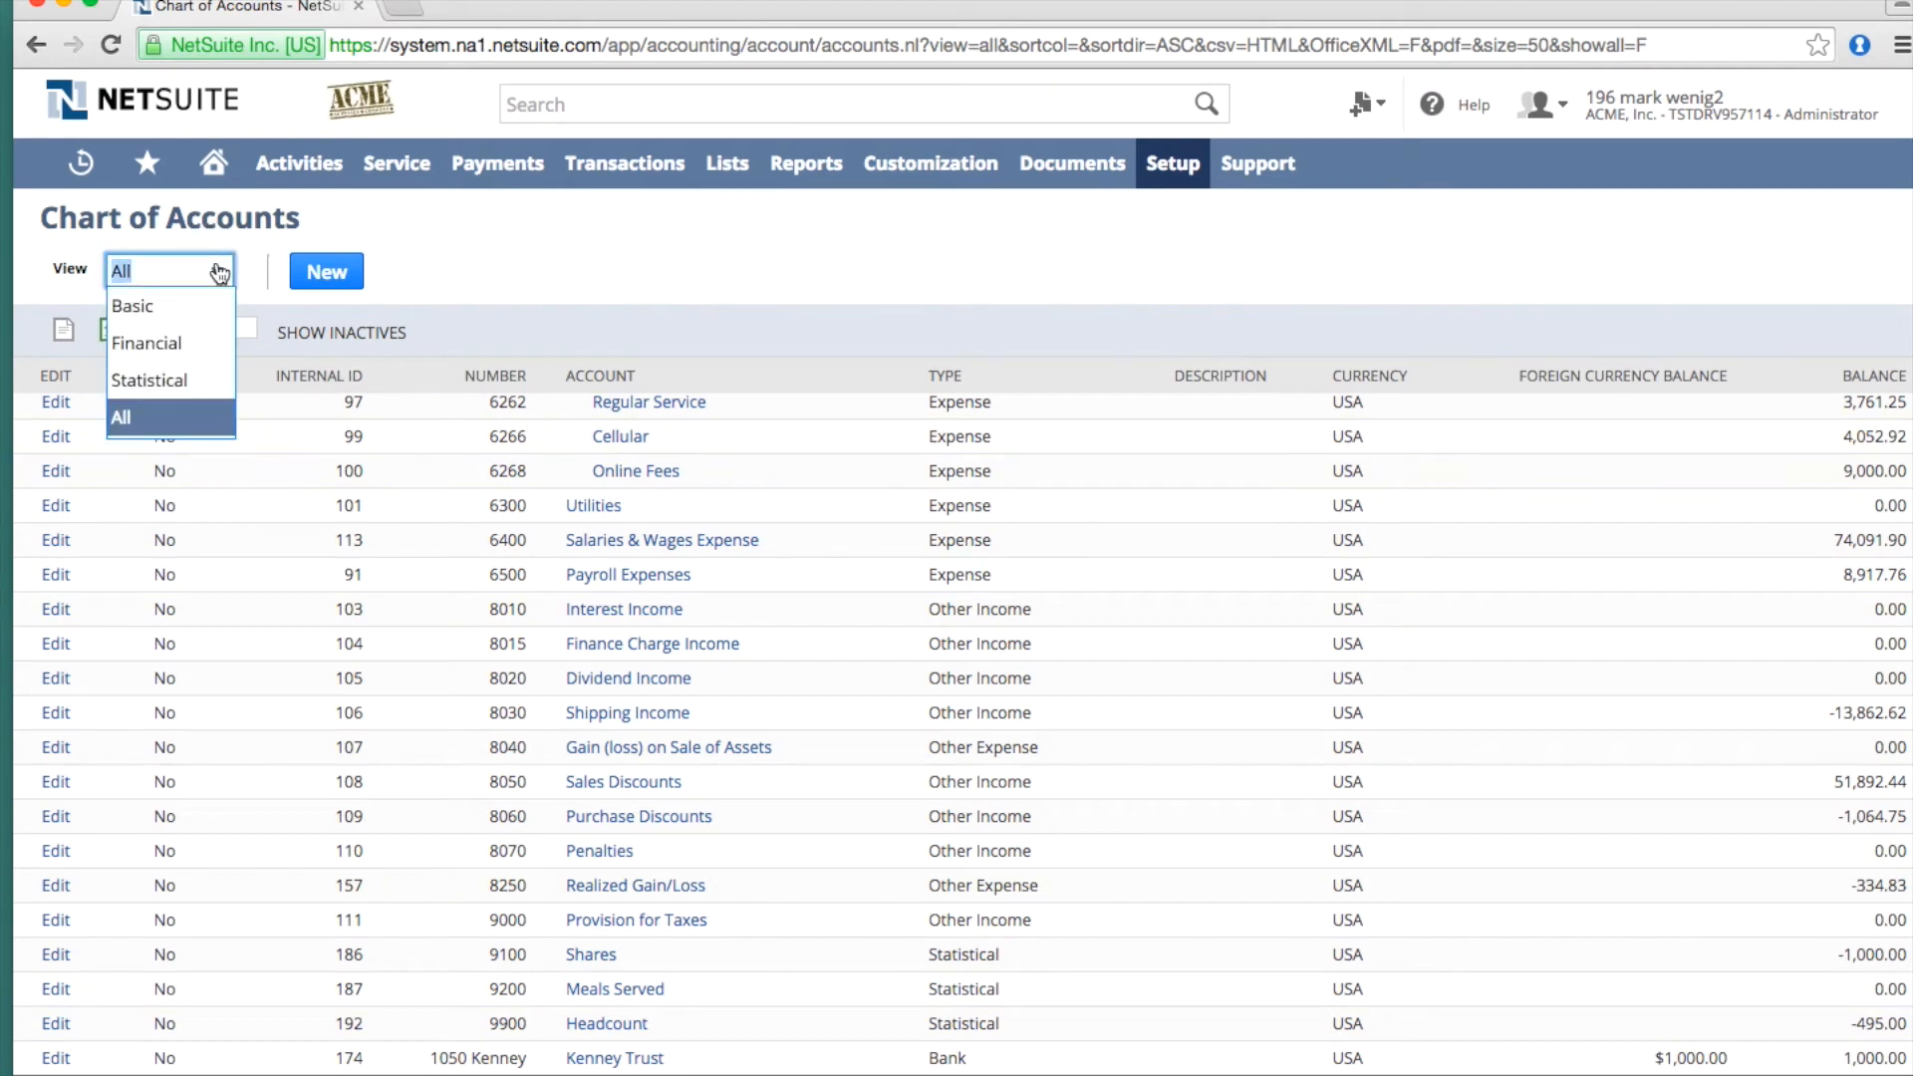
left_click(179, 374)
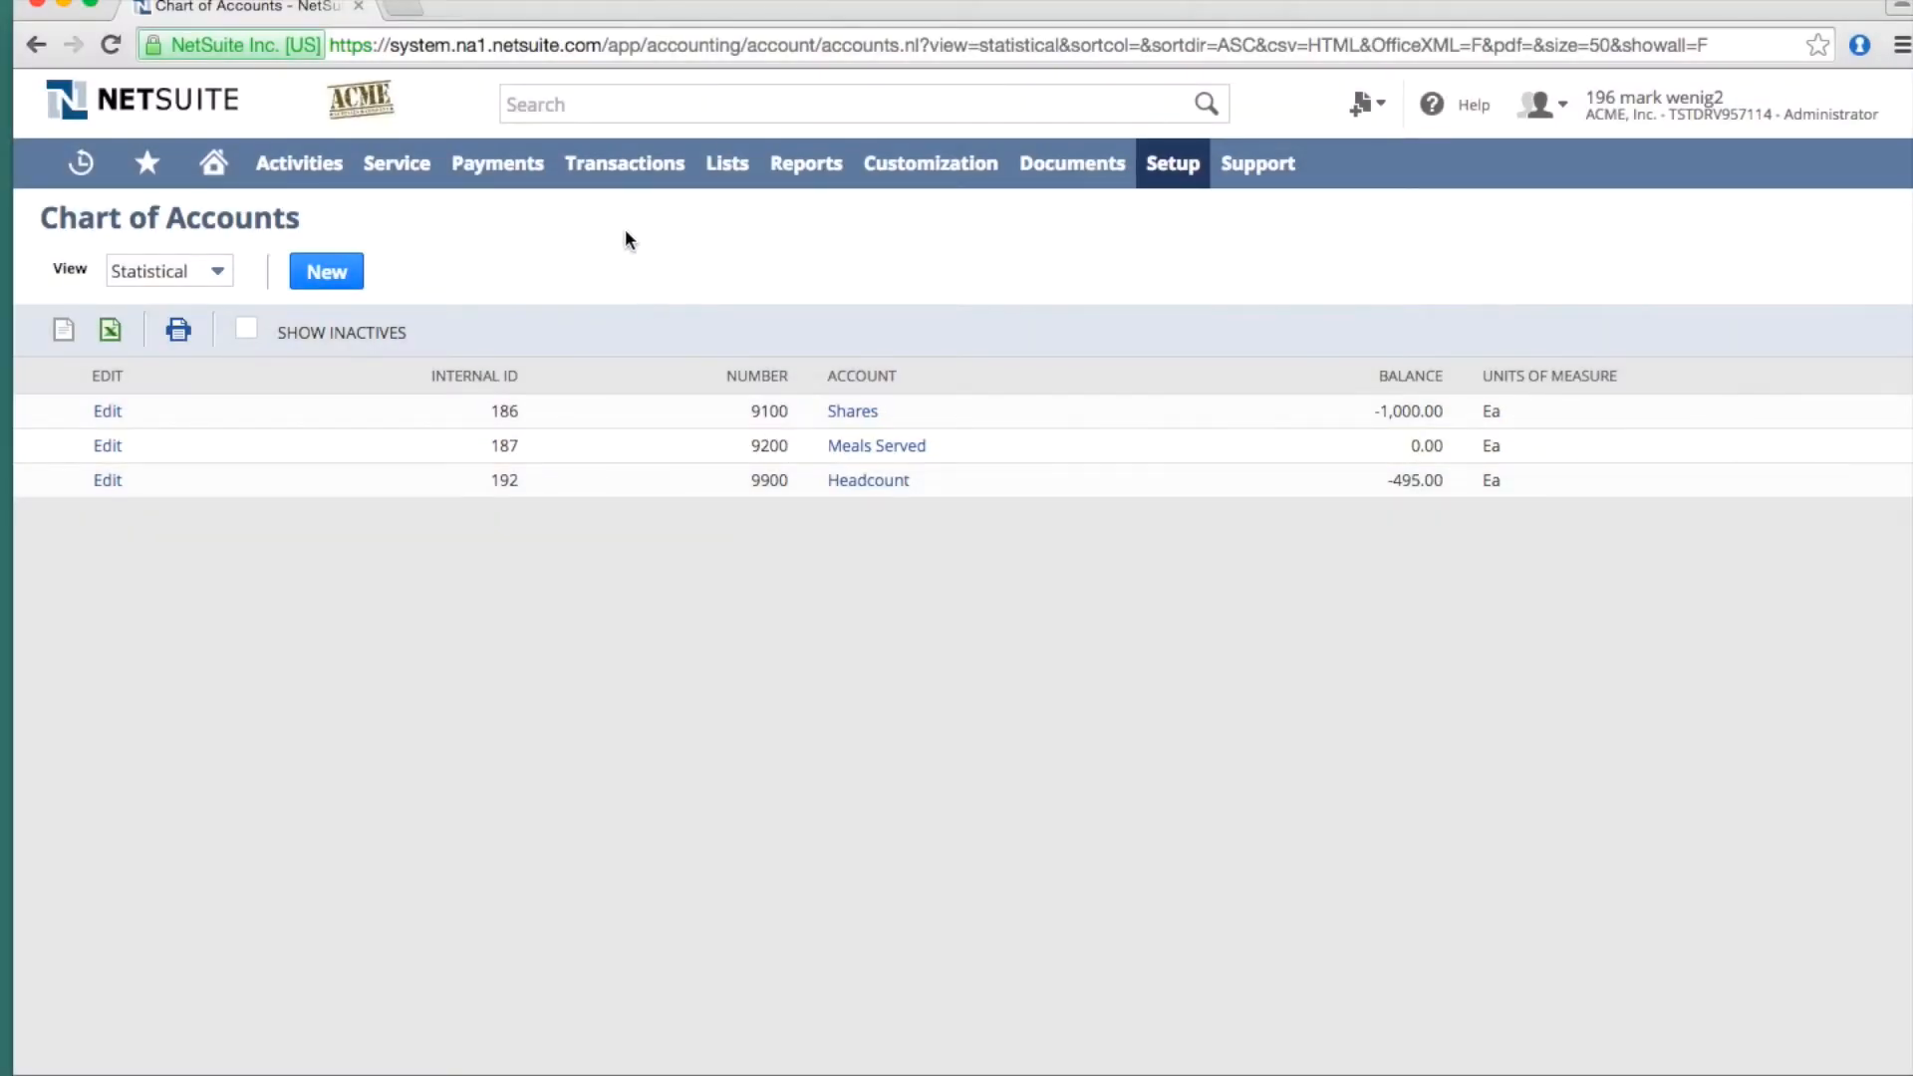
- Open a new statistical journal entry from the financial transactions
mouse_move(617, 172)
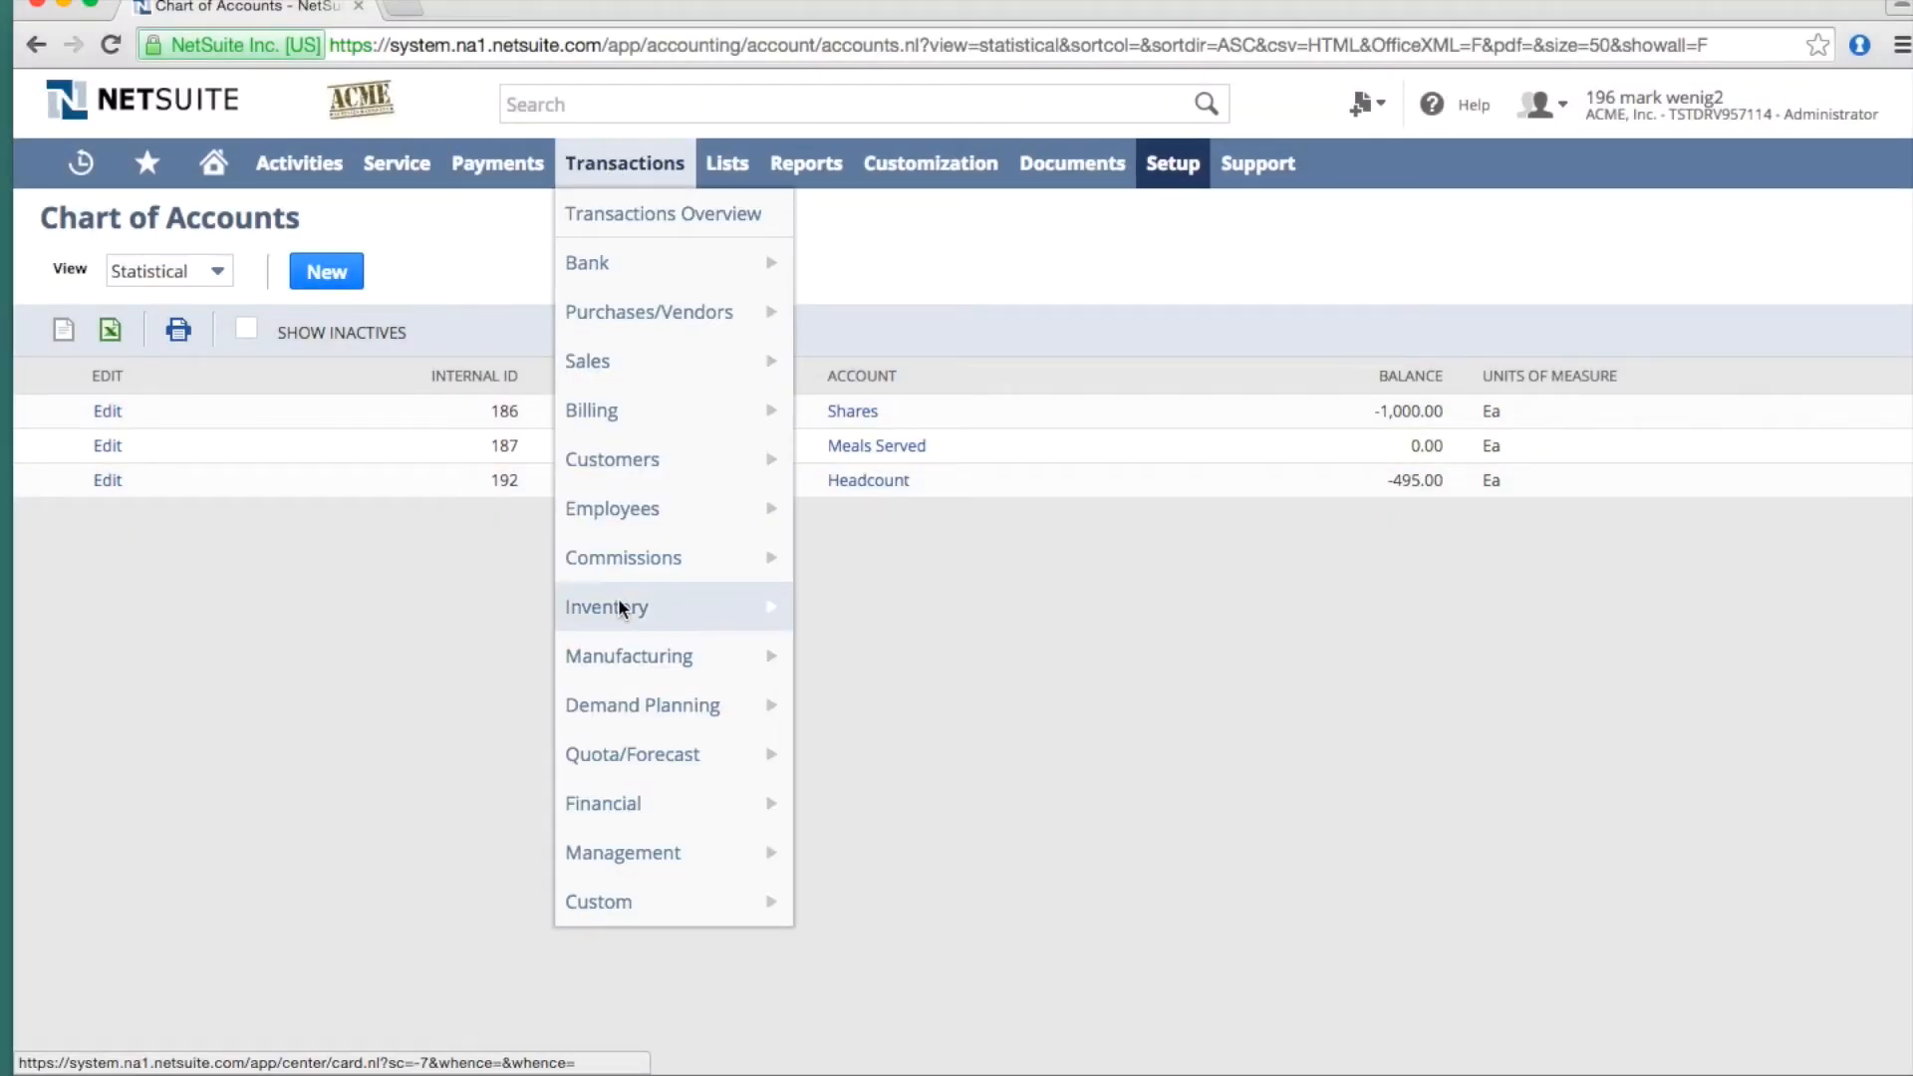
mouse_move(635, 807)
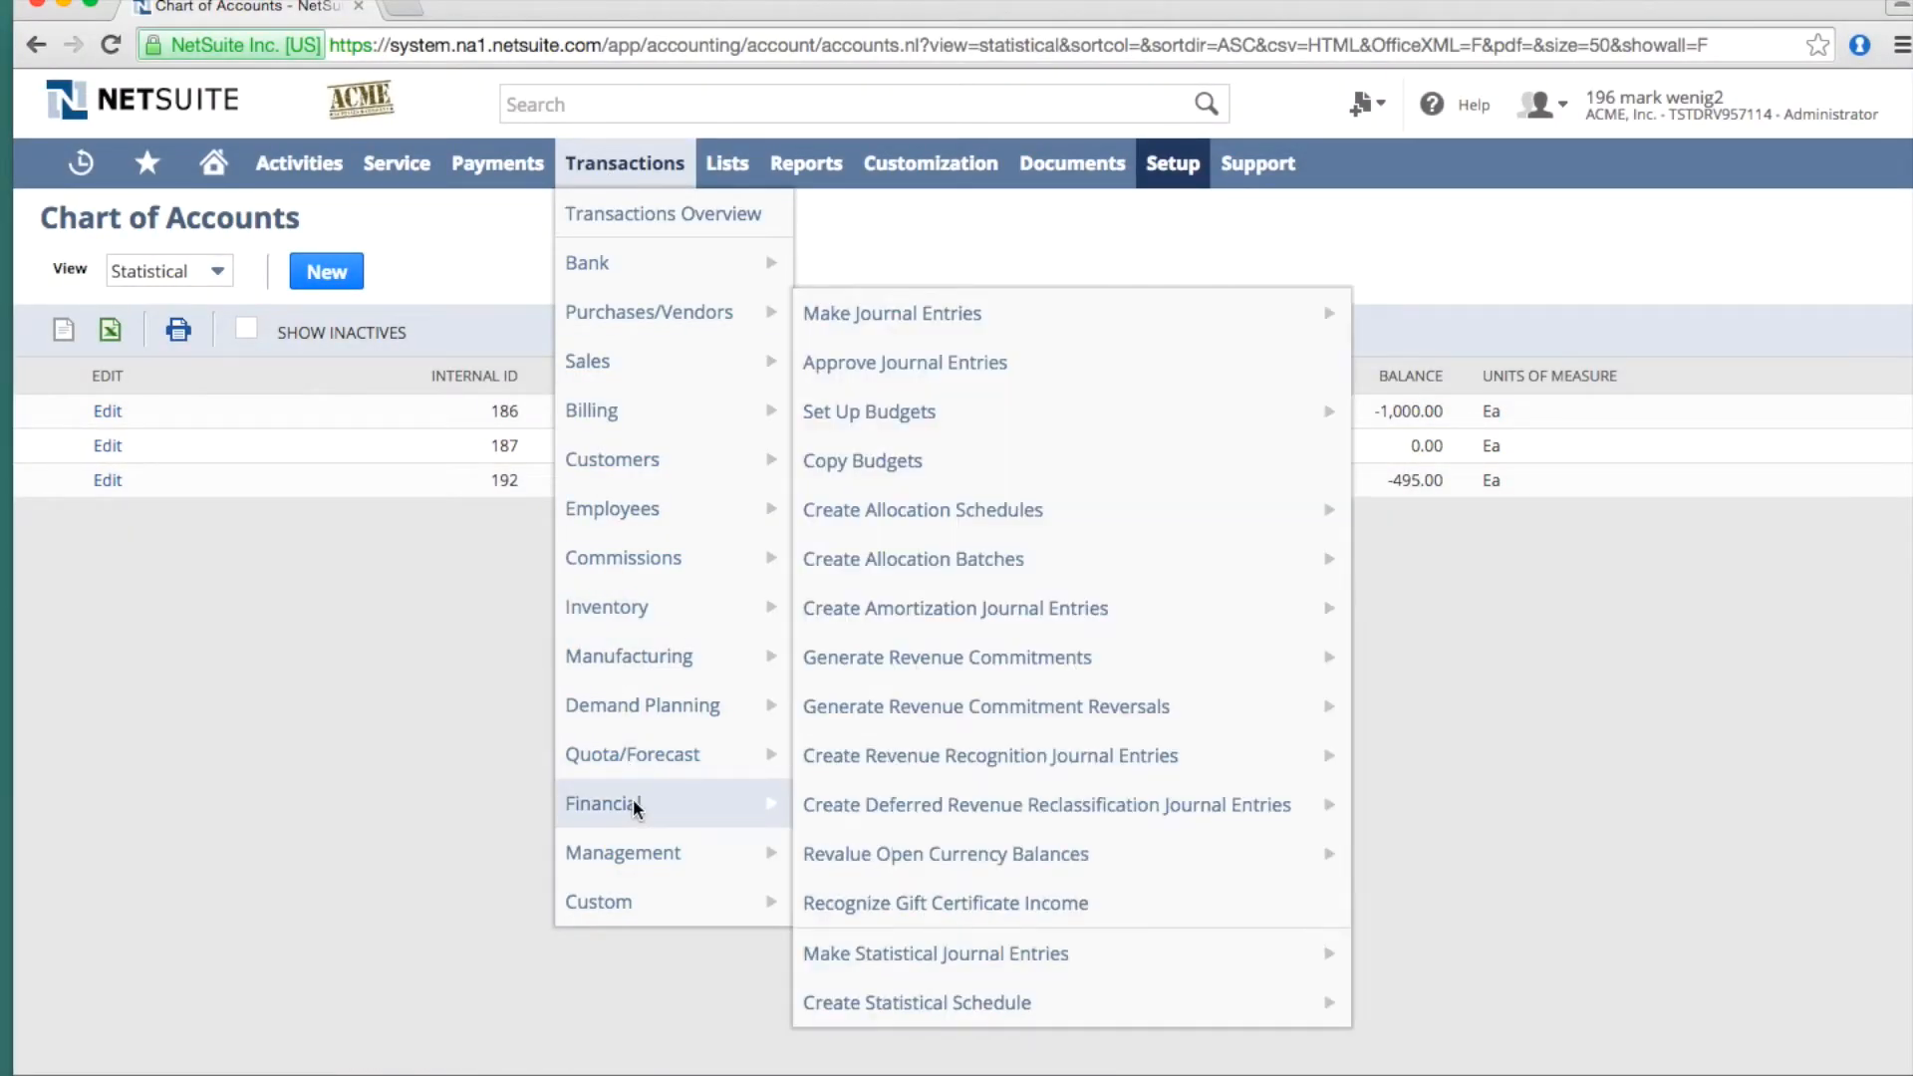
mouse_move(954, 961)
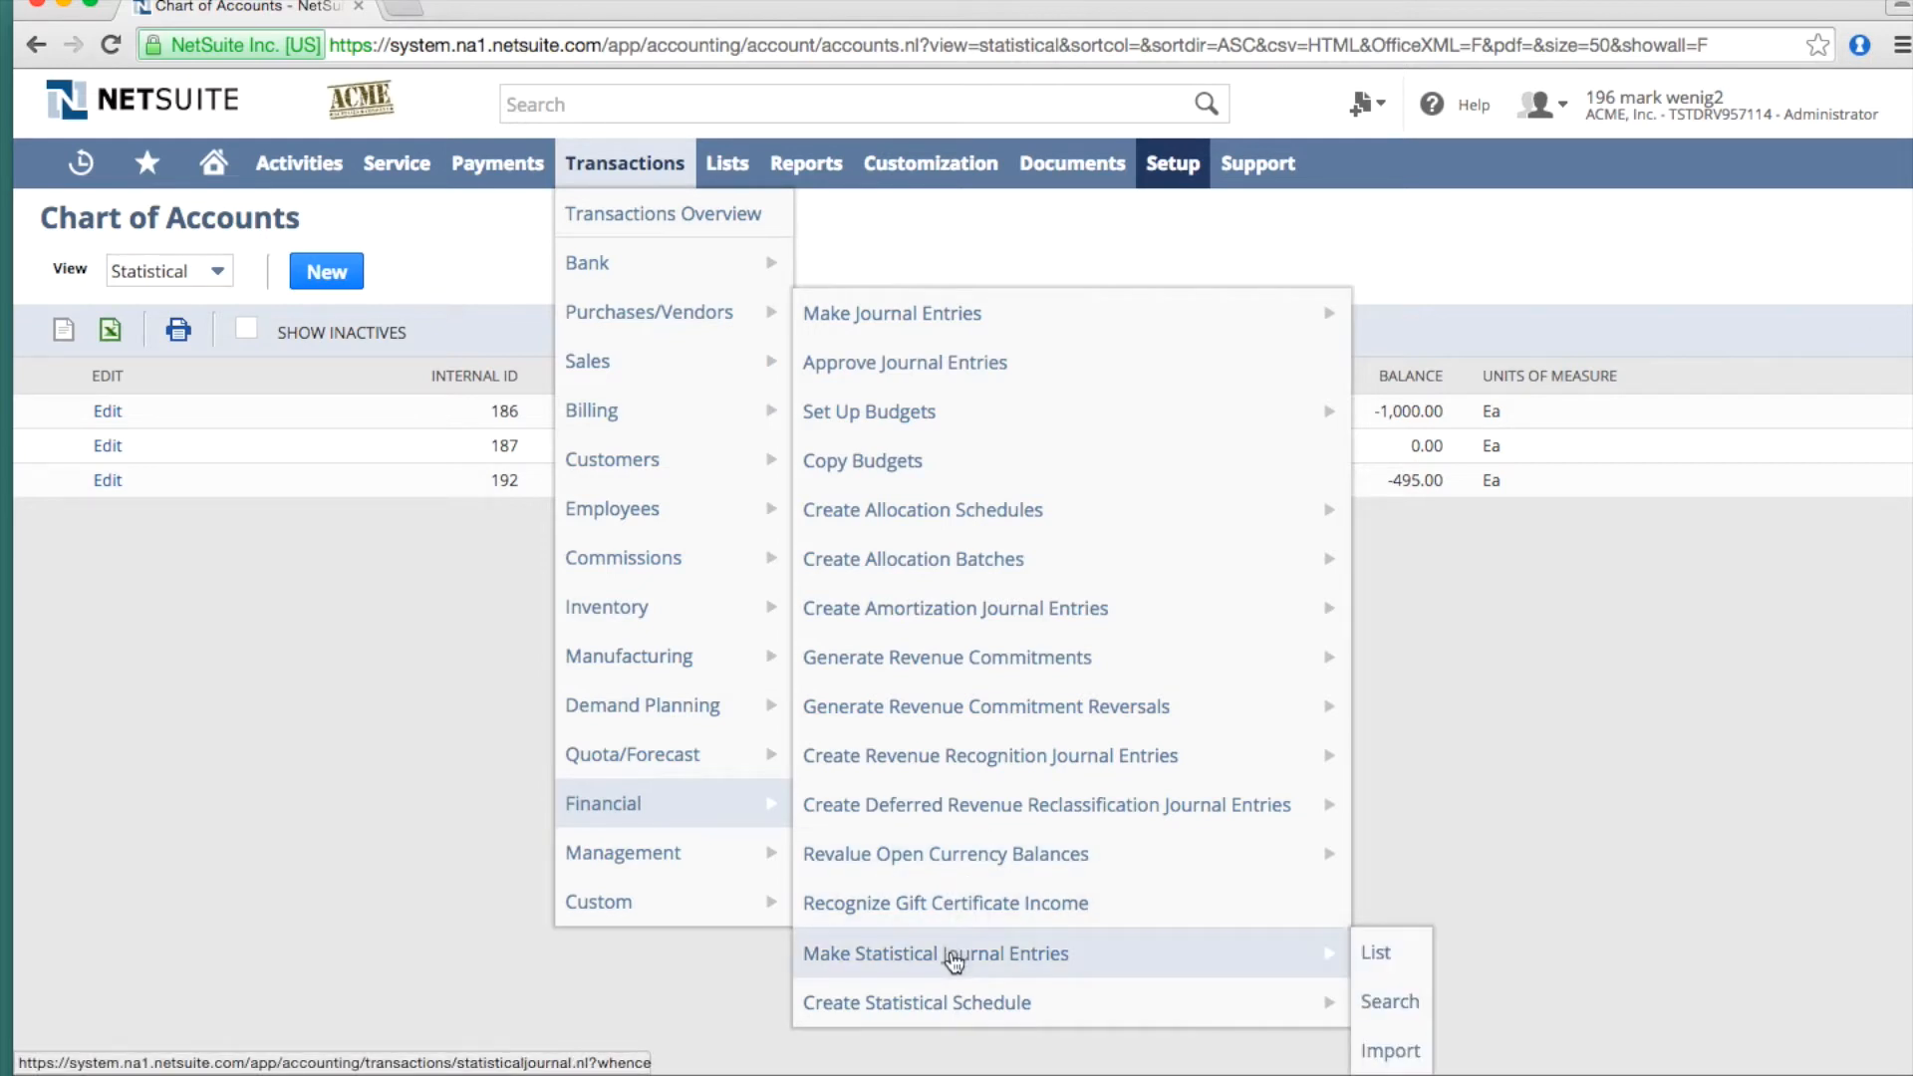
left_click(953, 962)
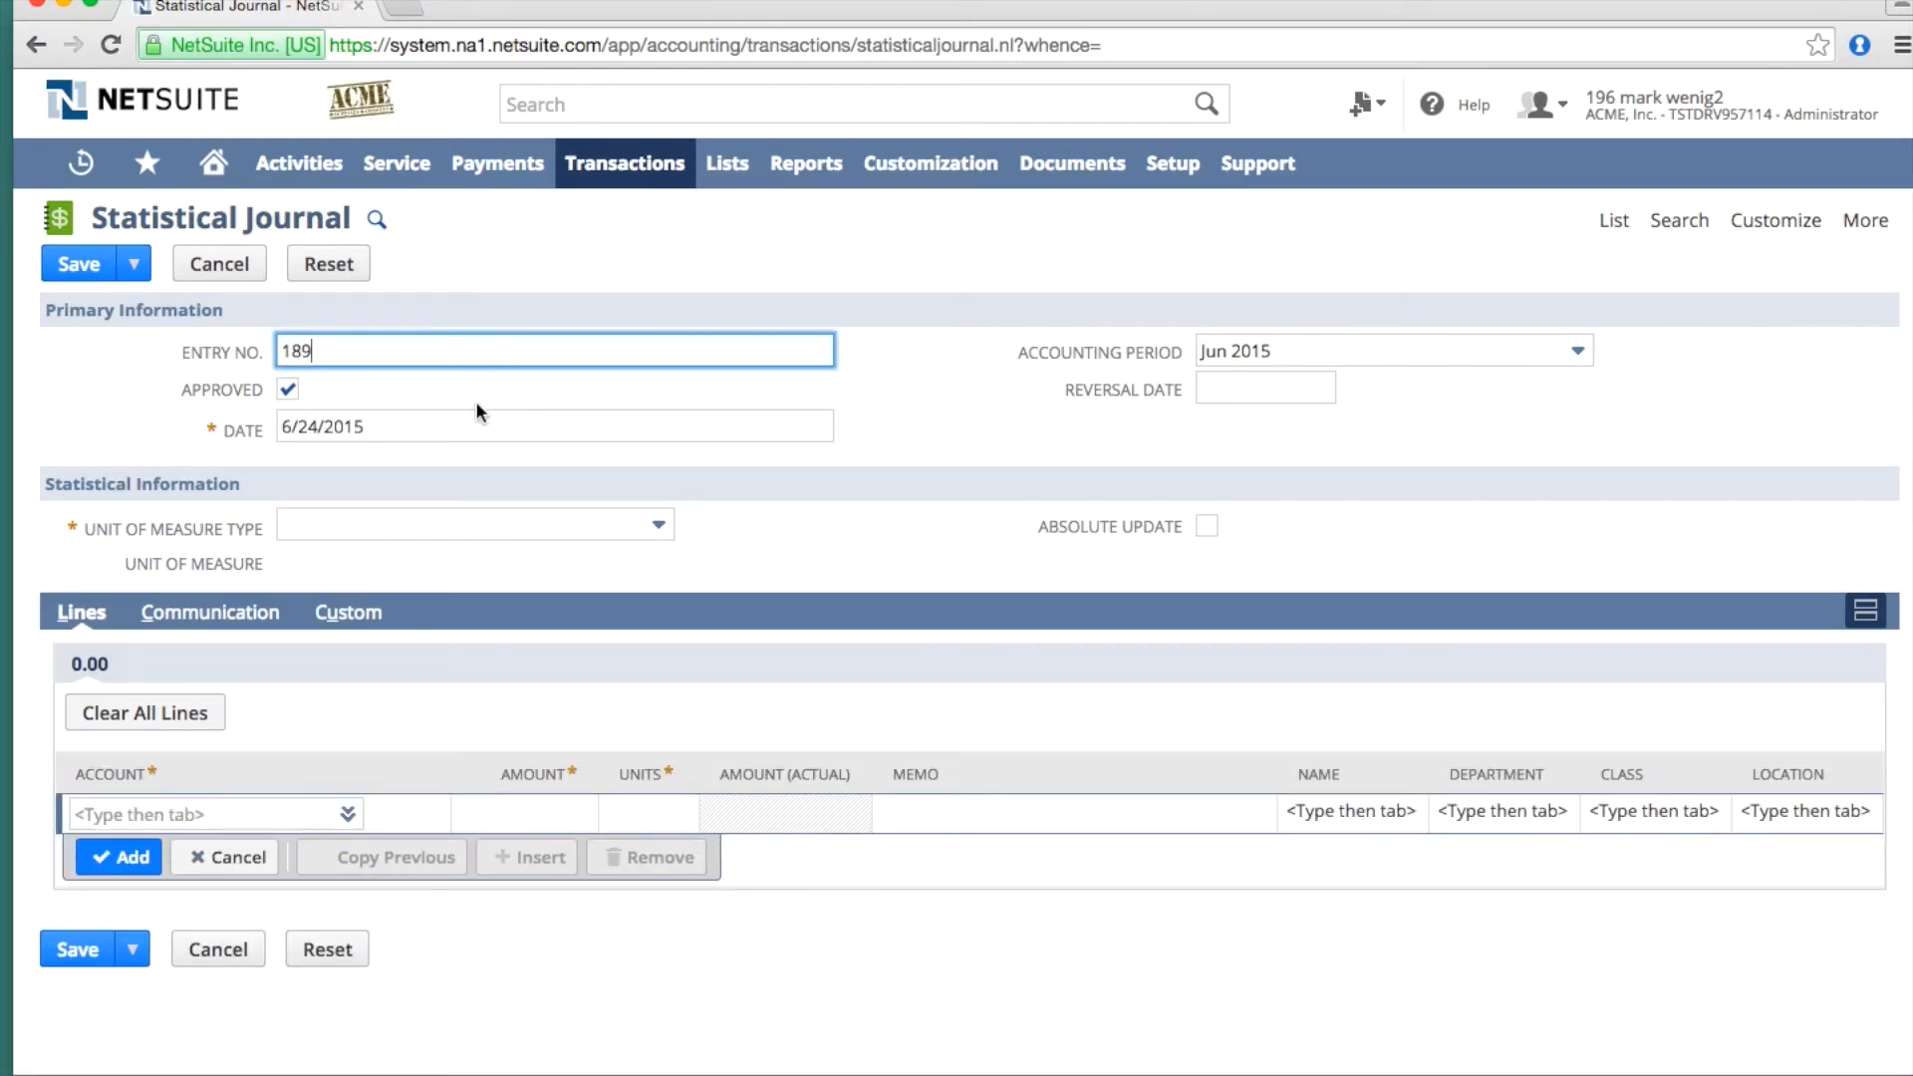
- Date the statistical journal entry 1/31/2014 and set its unit of measure type to Each
double_click(292, 427)
type("1")
double_click(301, 426)
type("31")
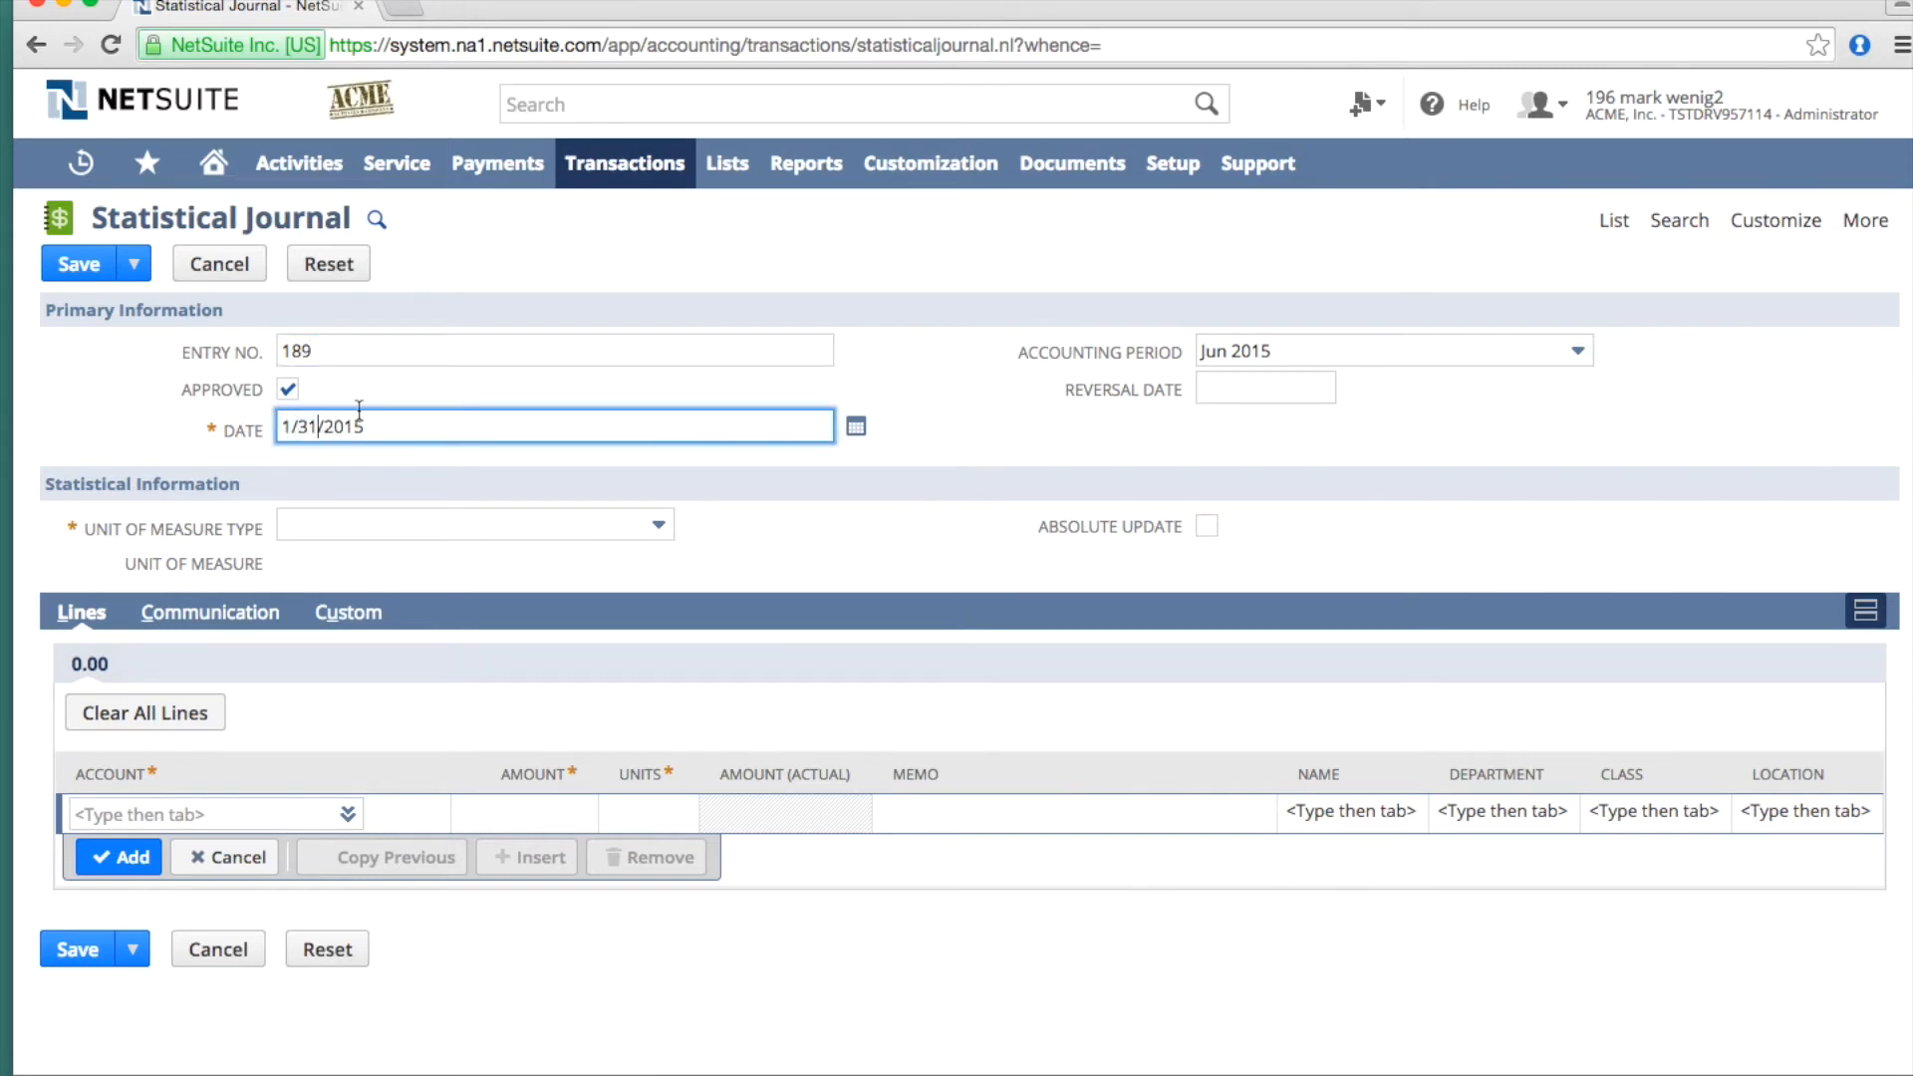
key("End")
key("BackSpace")
type("4")
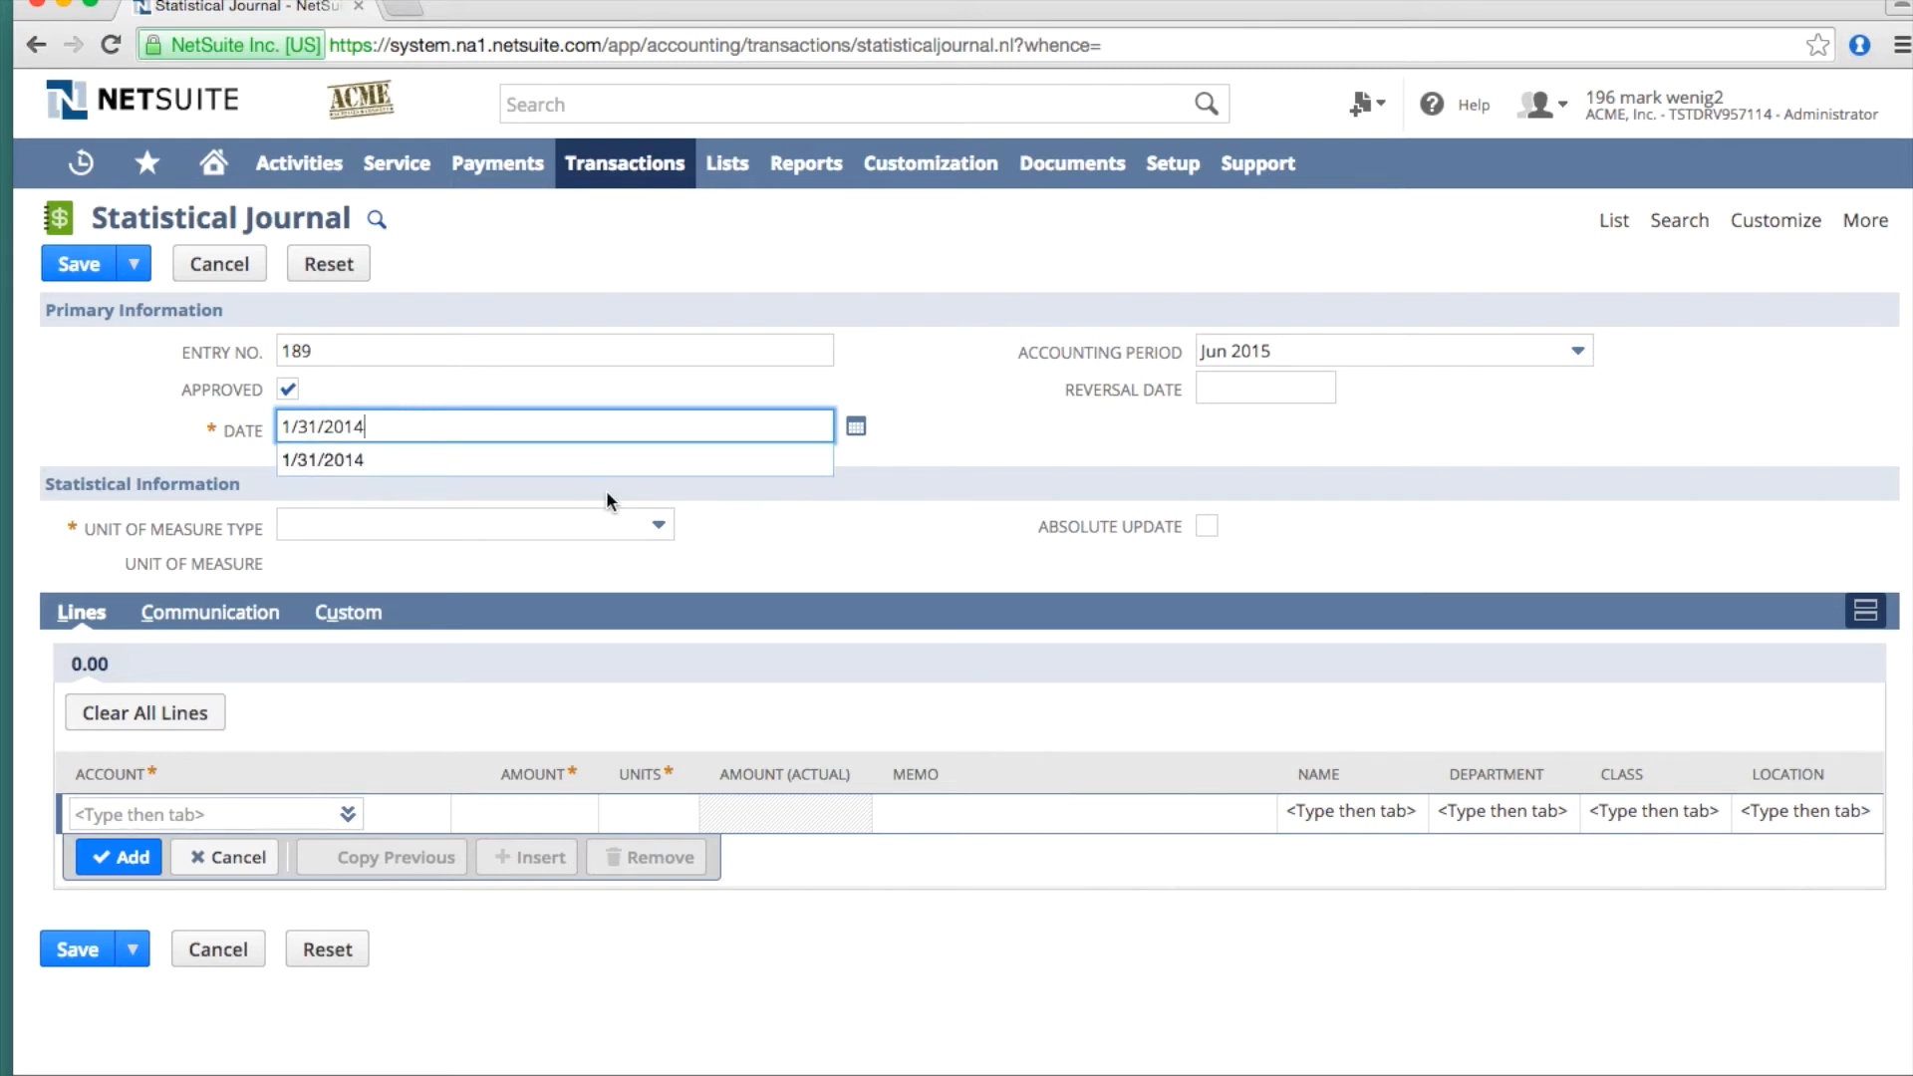
key("Tab")
left_click(626, 518)
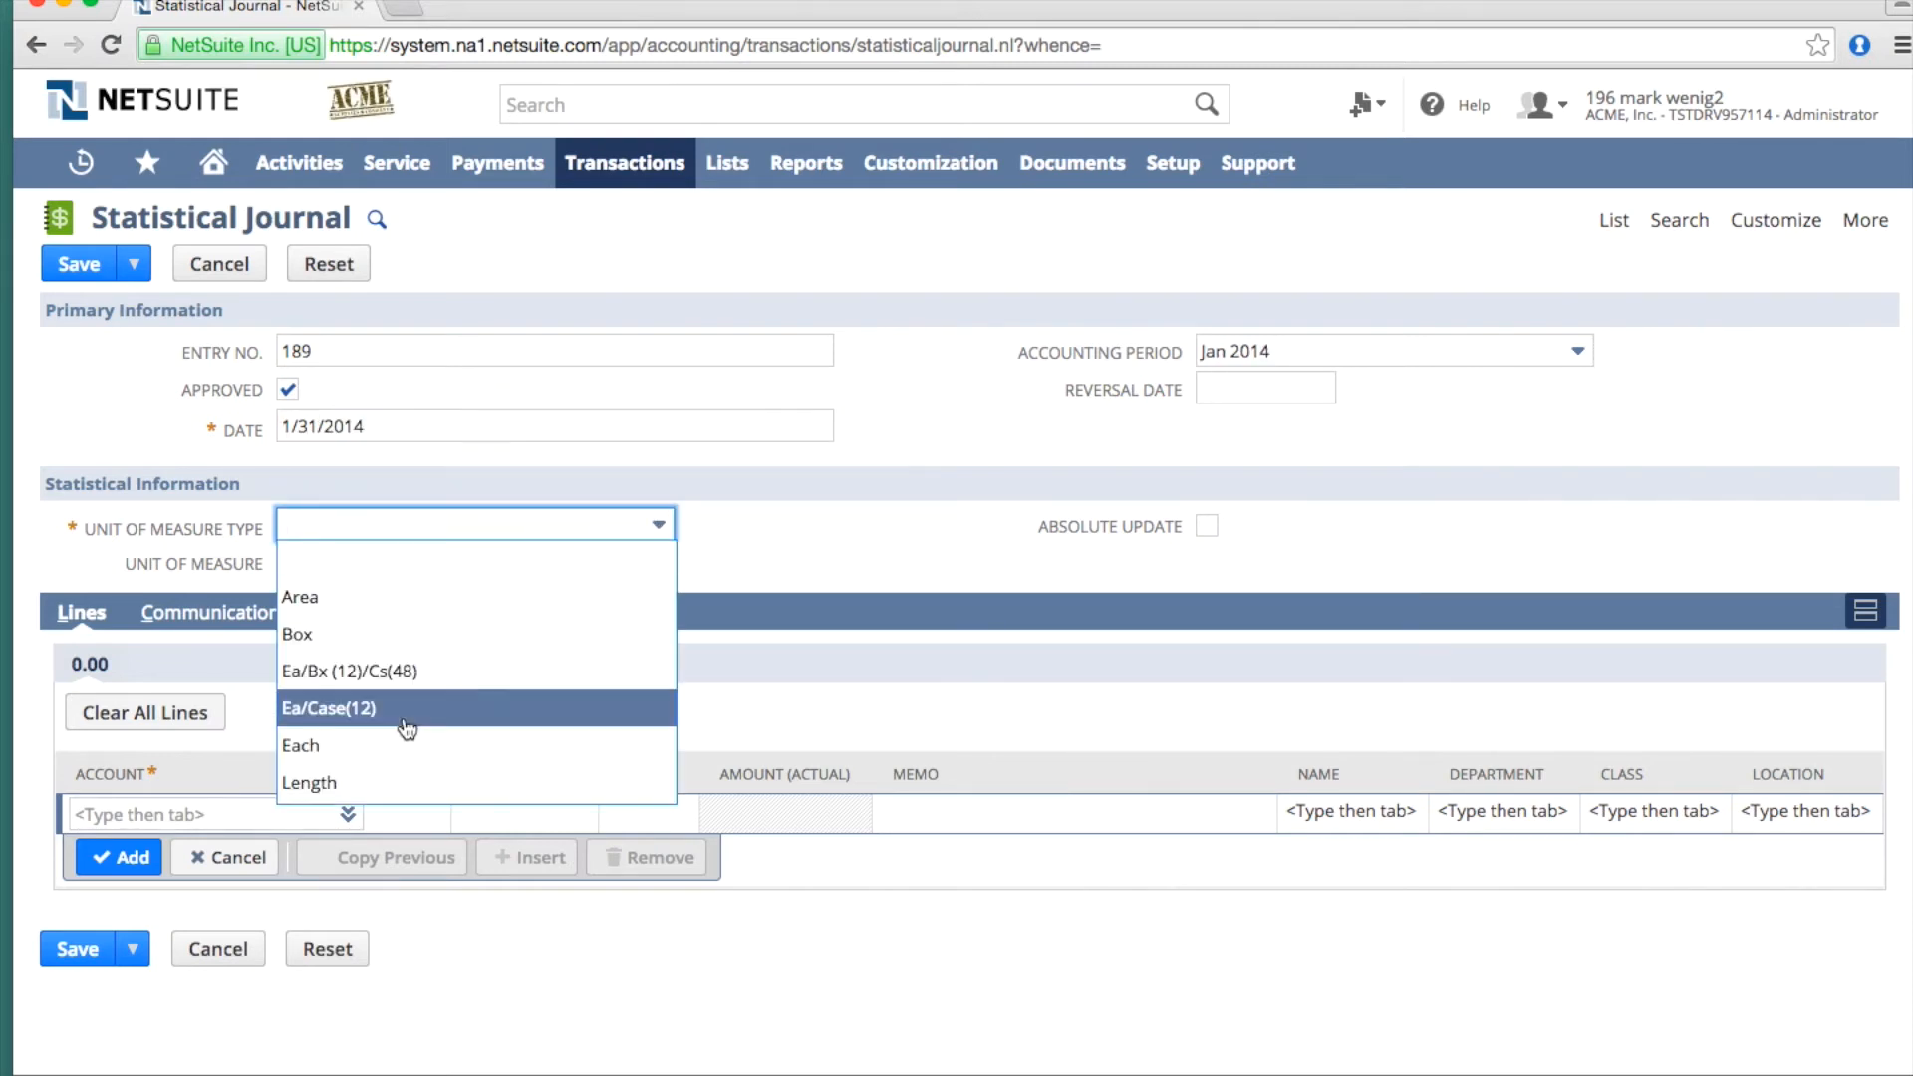
left_click(383, 745)
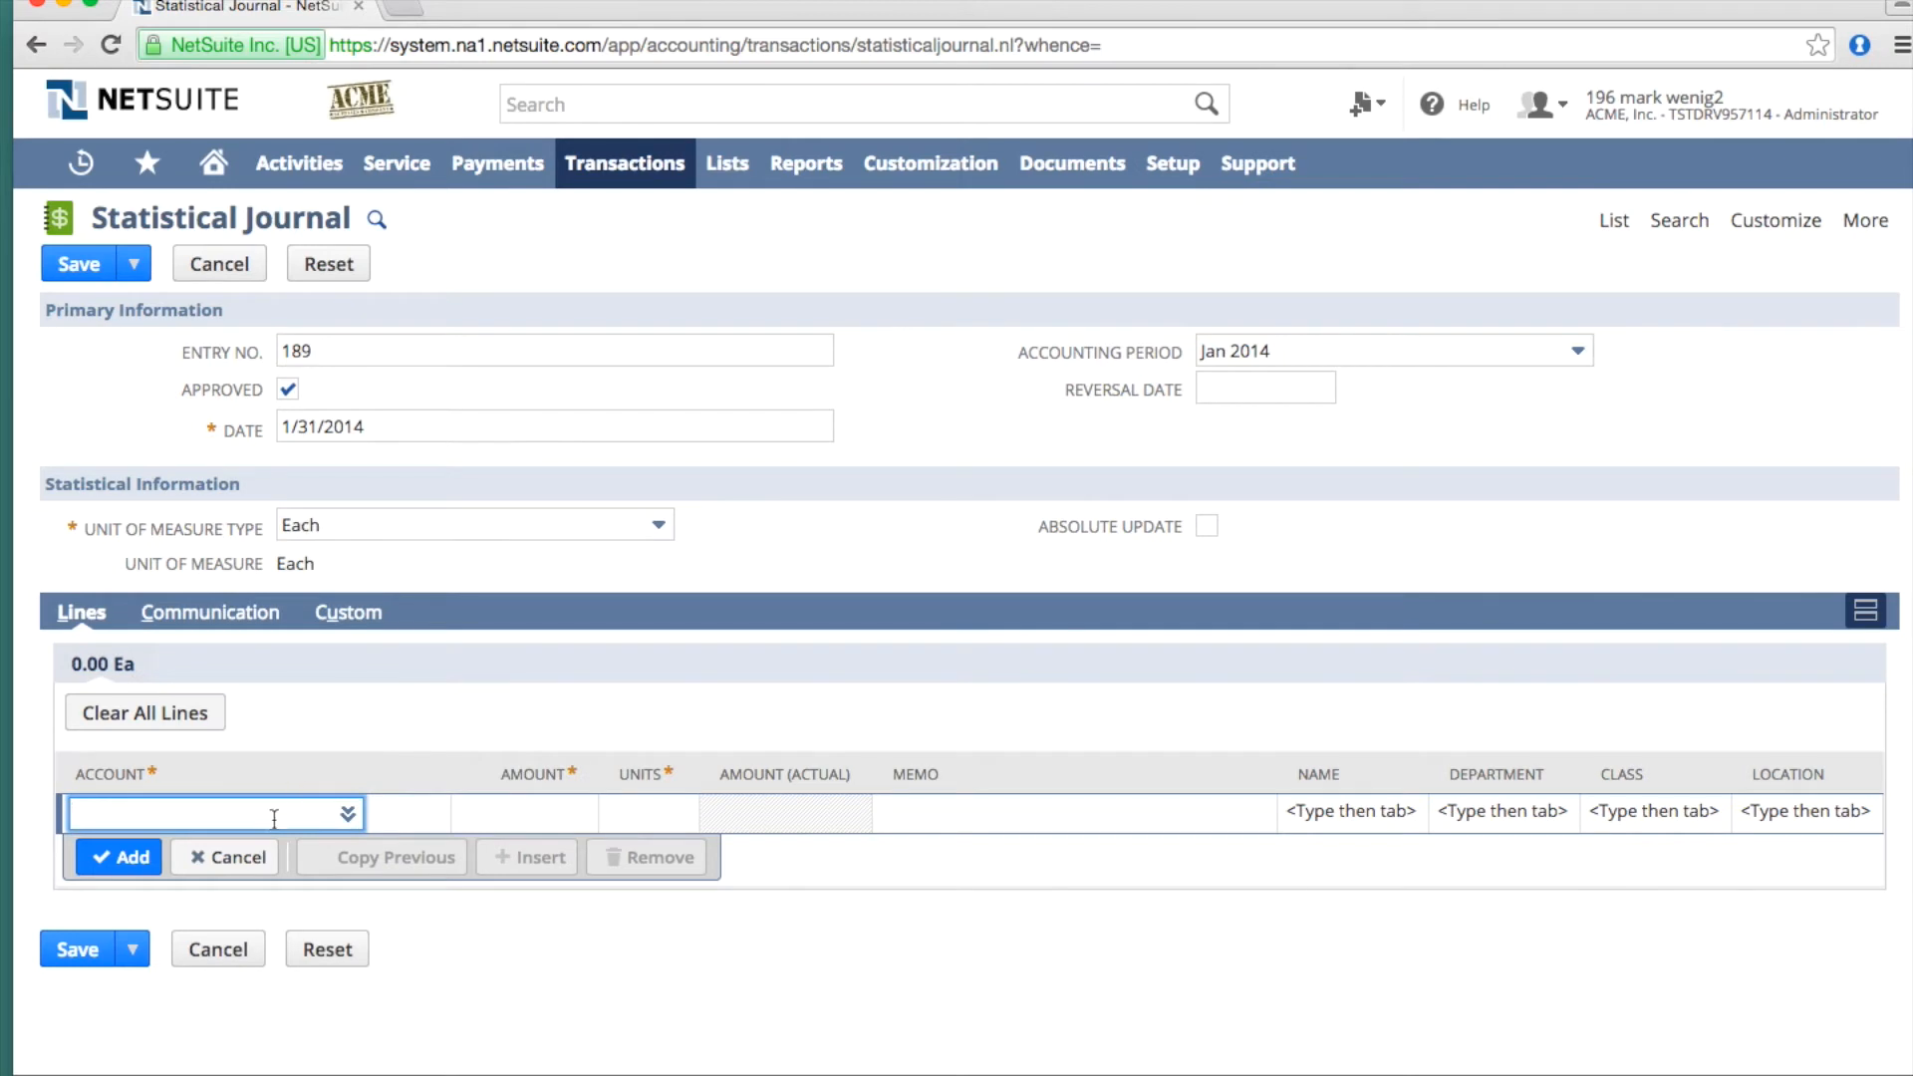
- Add a journal line of -100 for account 9900 Headcount and save the entry
type("9900")
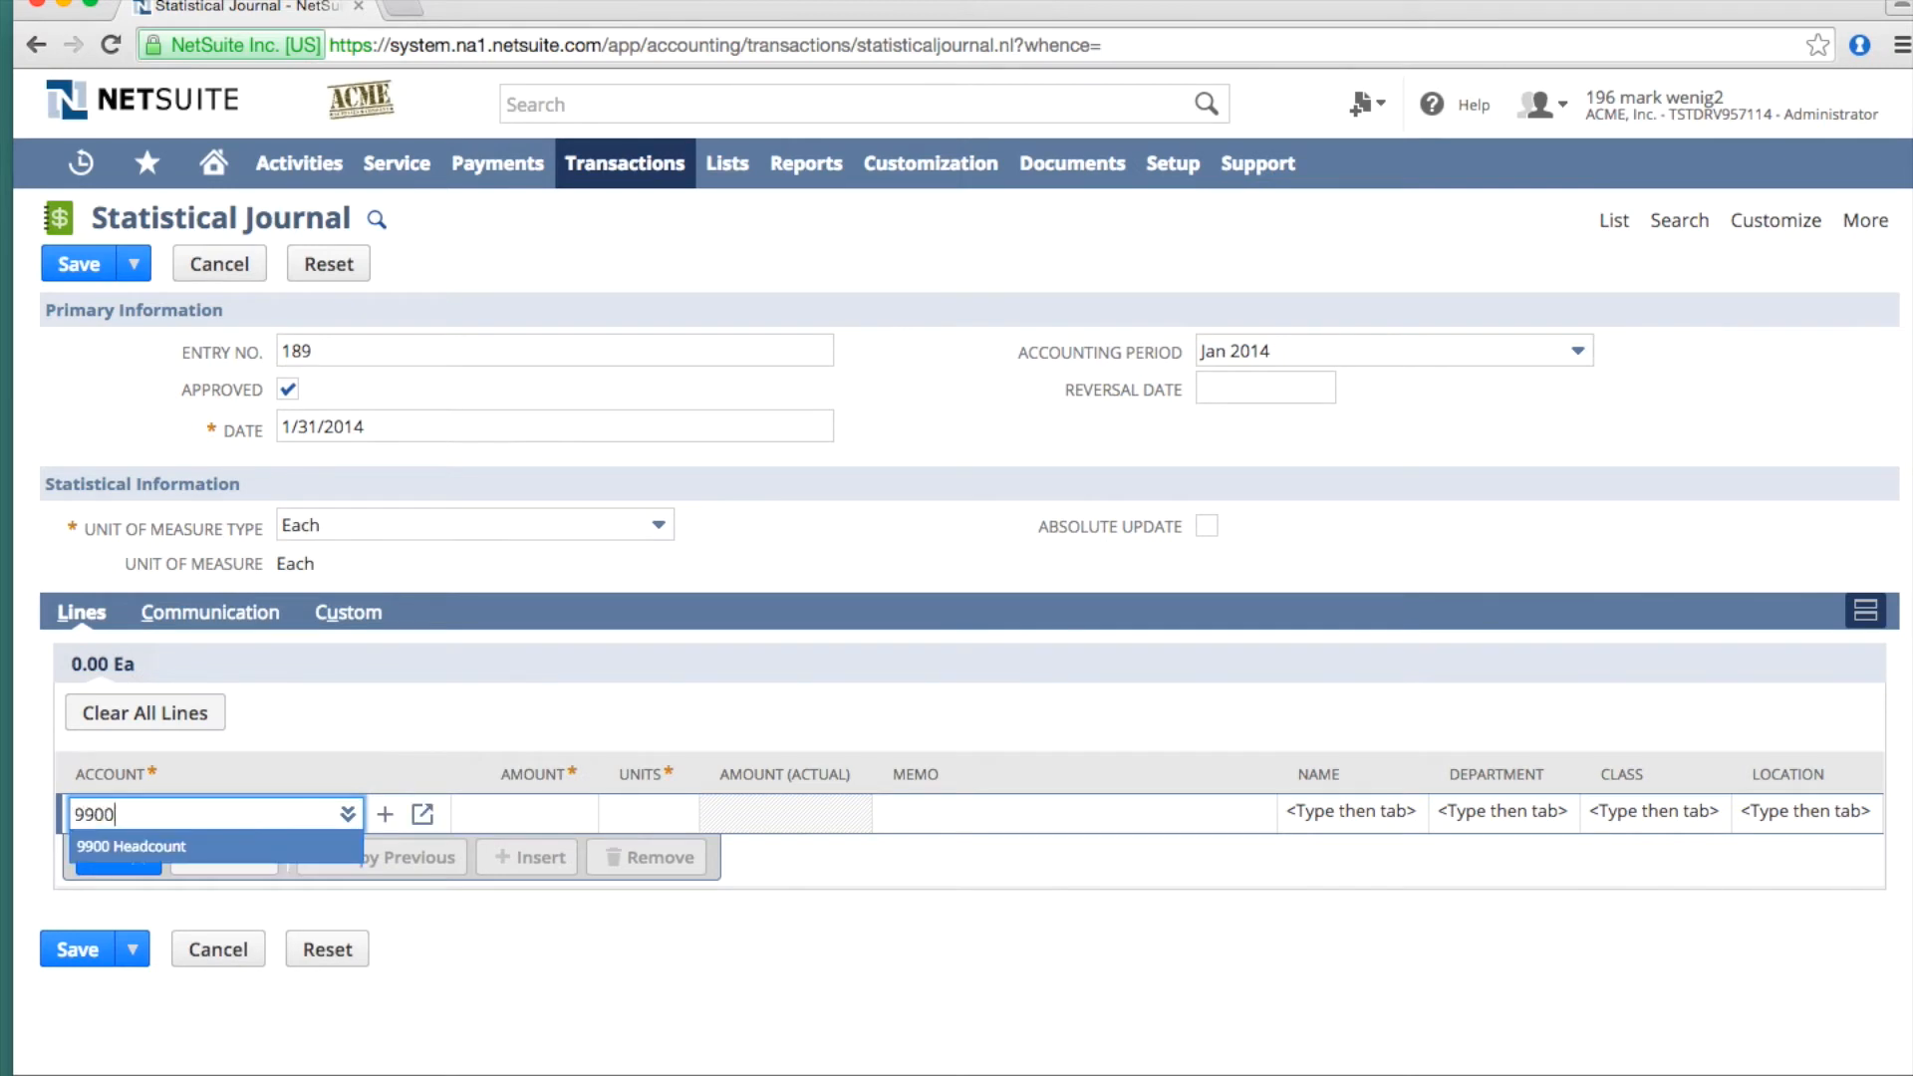
left_click(219, 850)
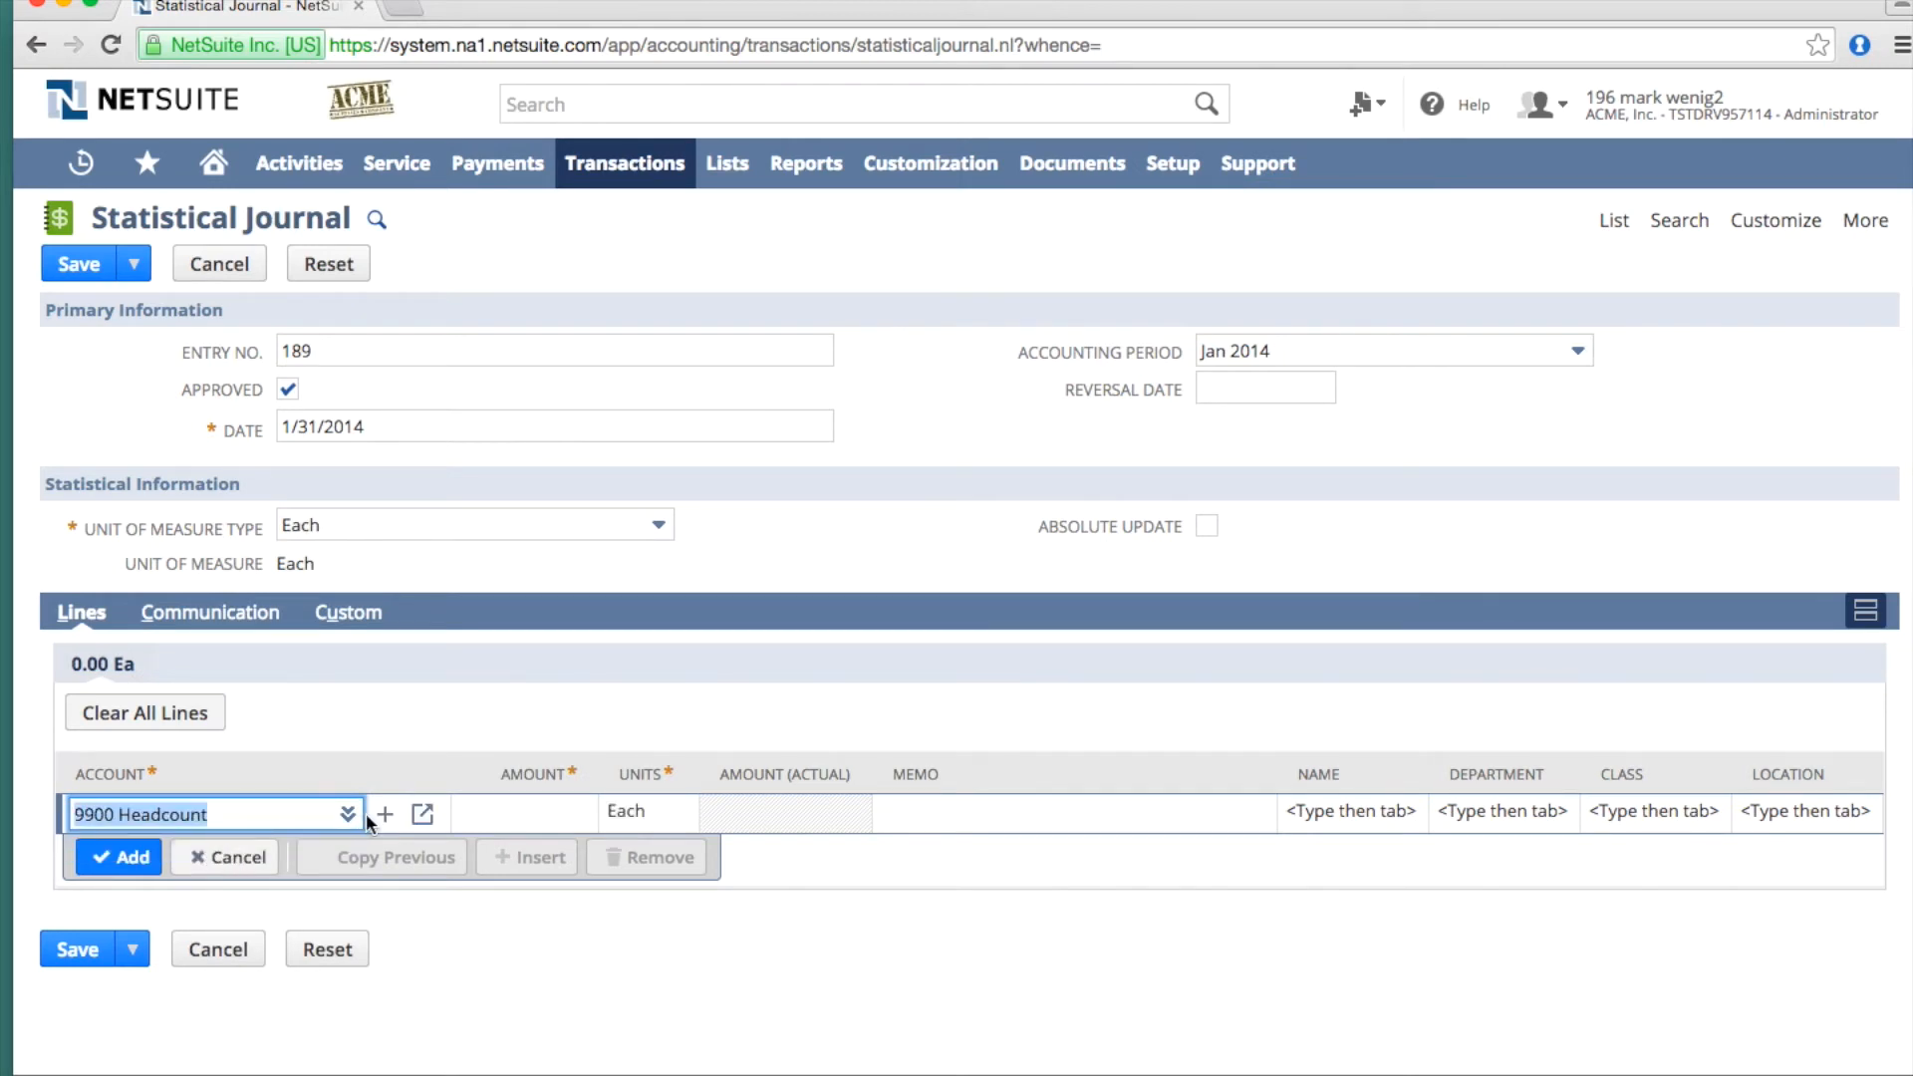
left_click(500, 802)
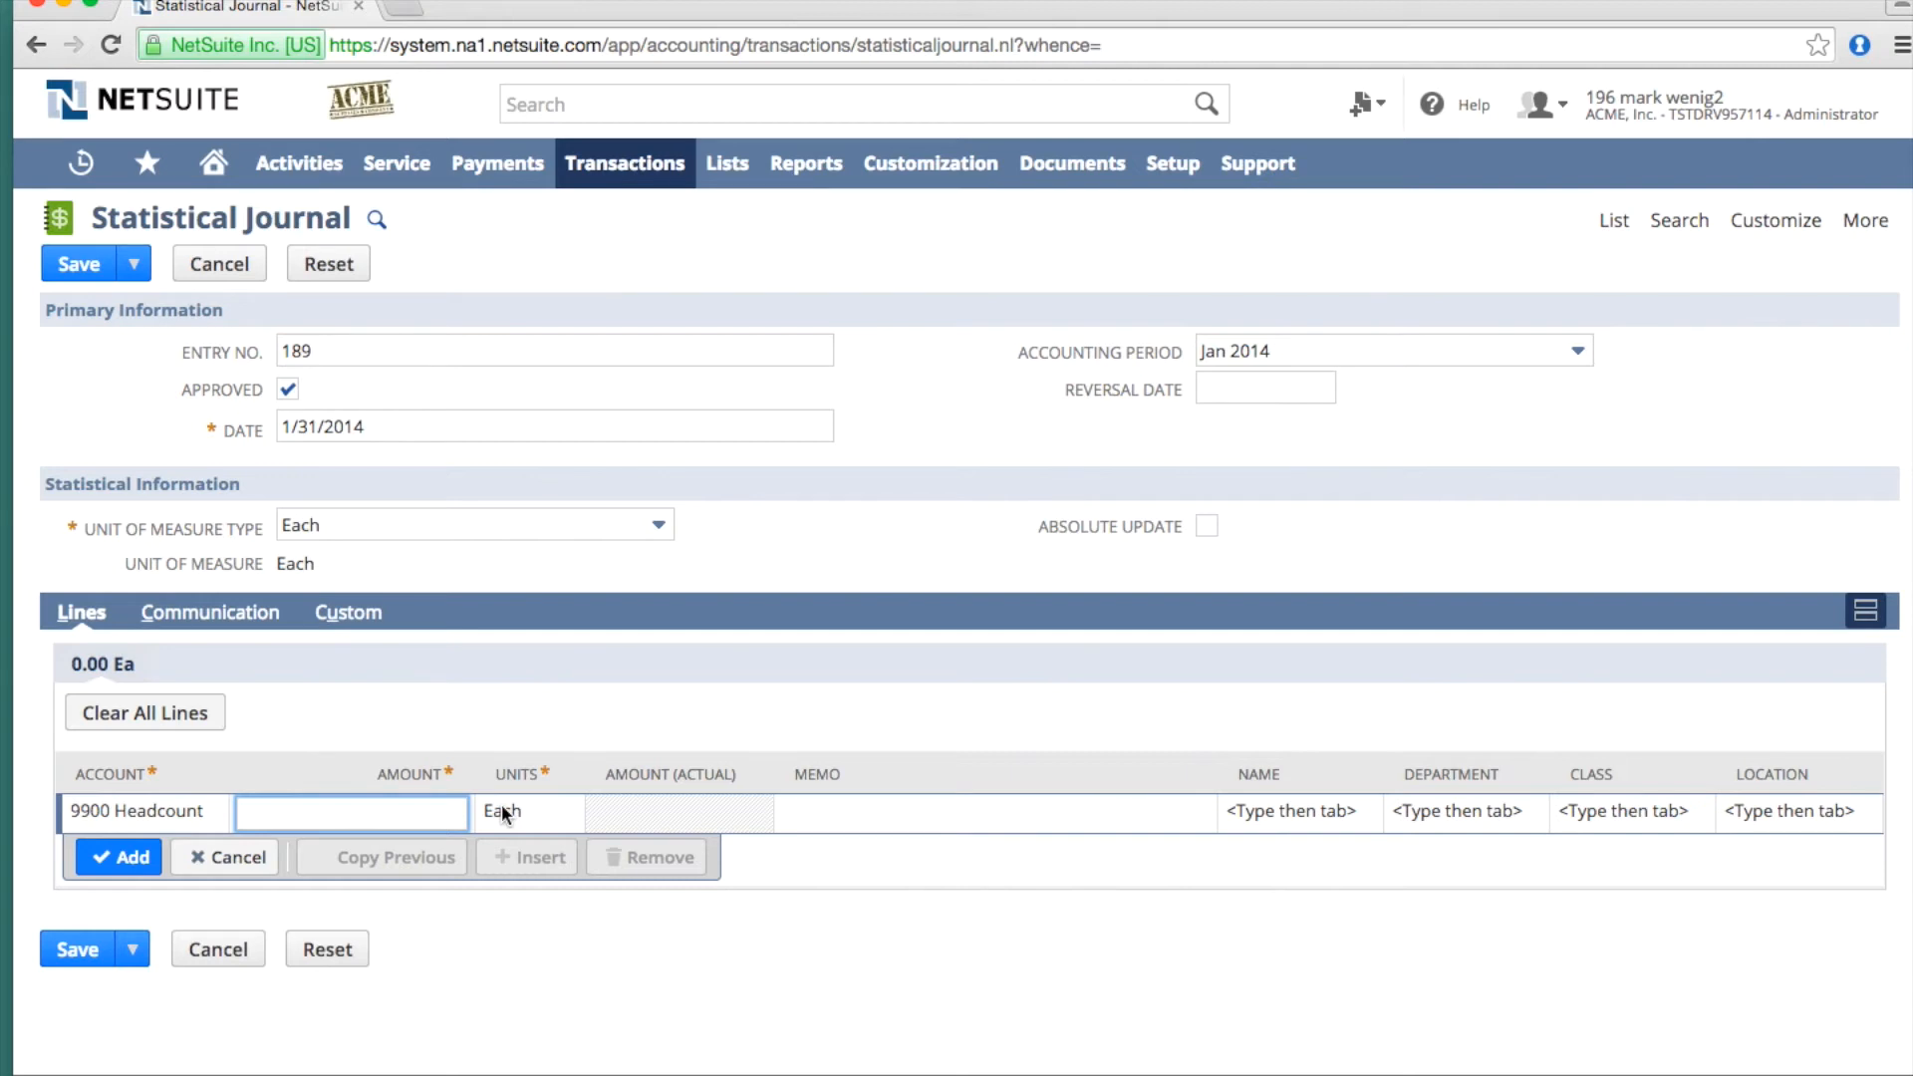
type("-100")
left_click(119, 857)
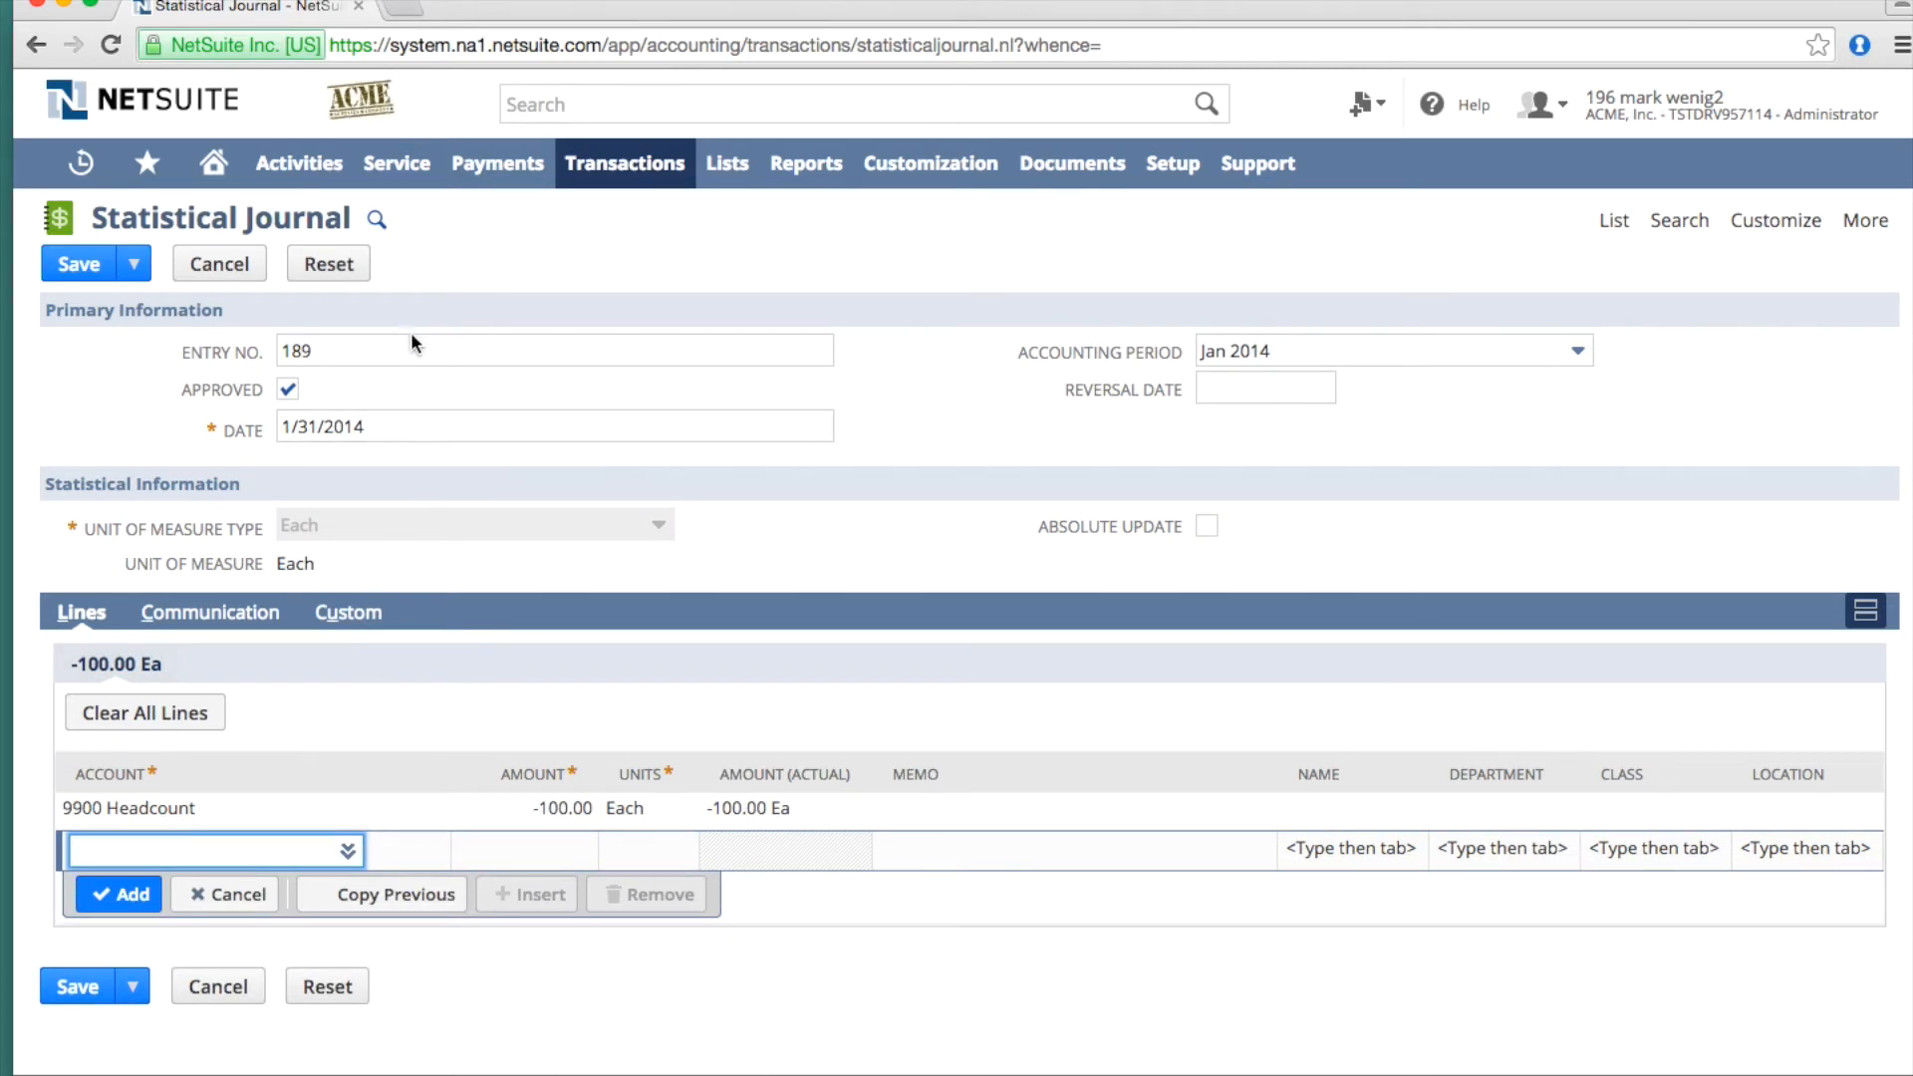
left_click(79, 264)
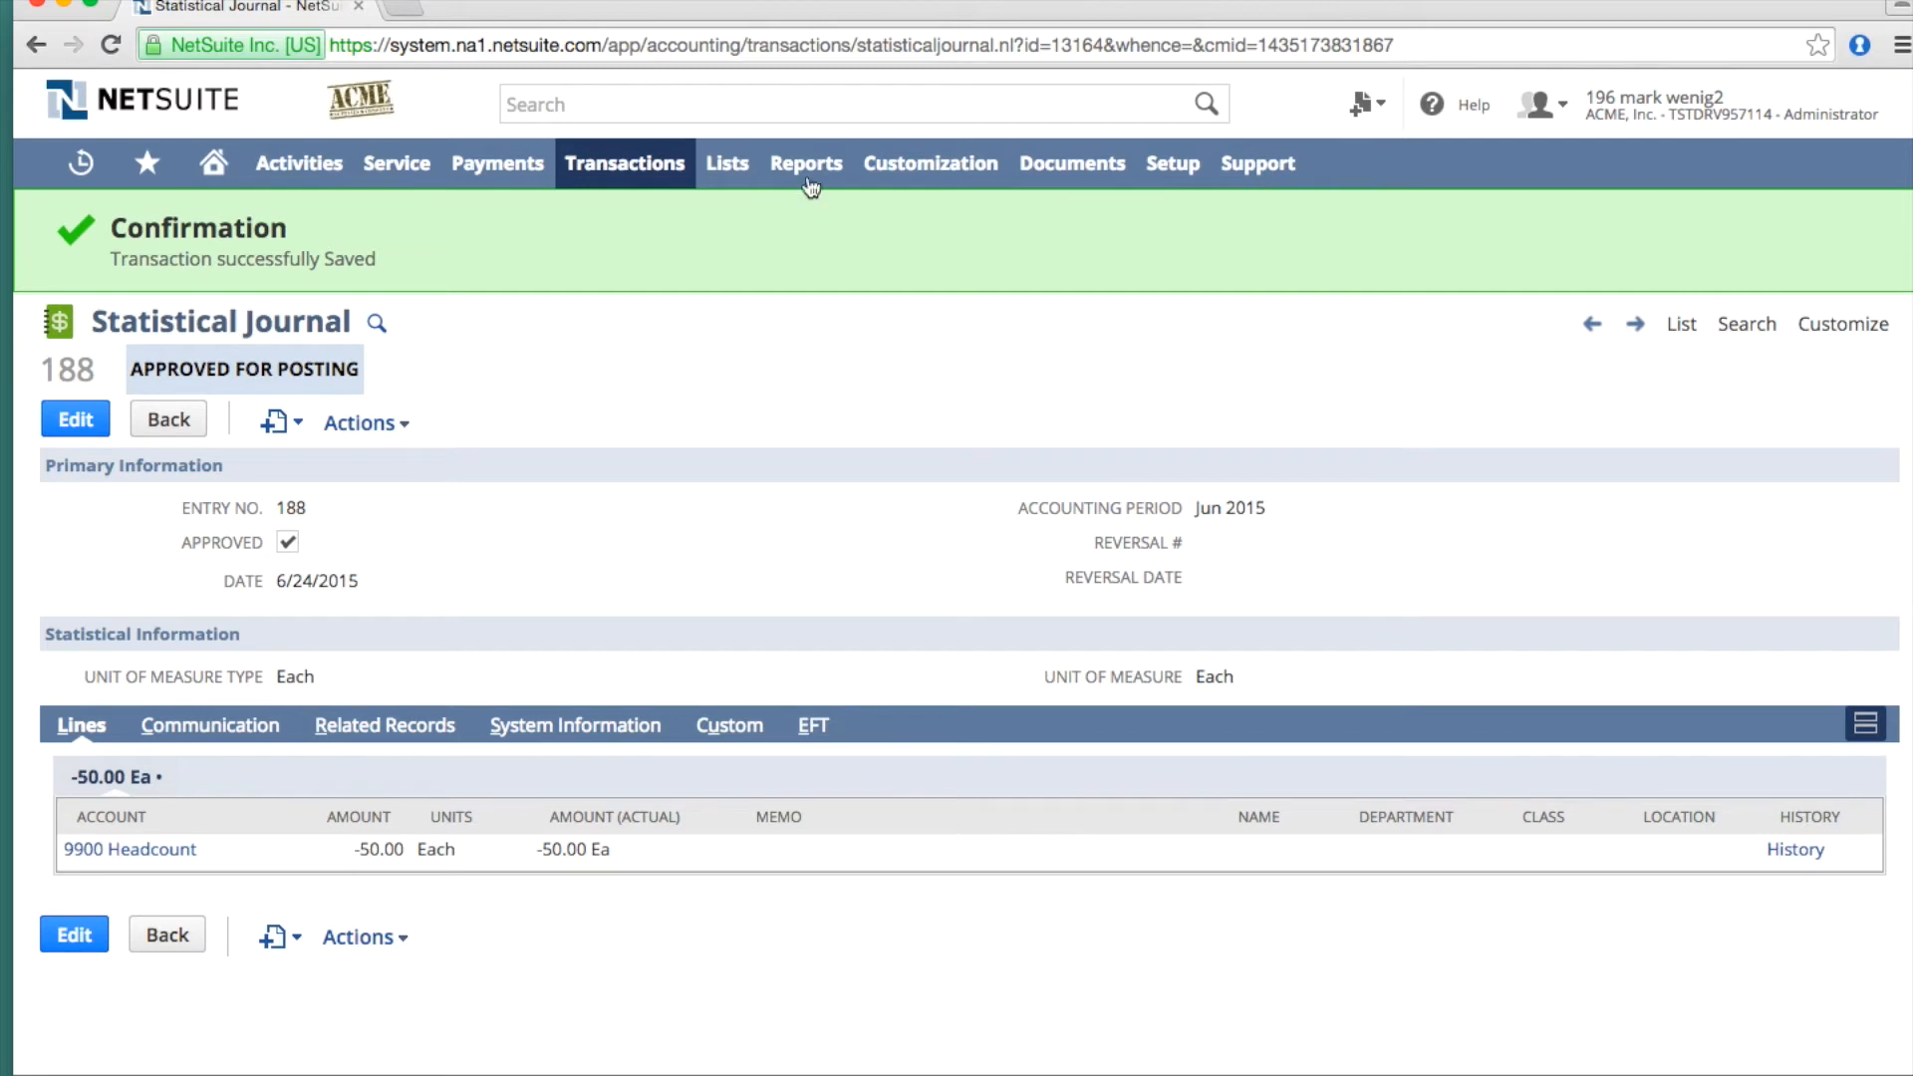
- Open the financial Income Statement report for customization in the report builder
mouse_move(809, 185)
mouse_move(815, 461)
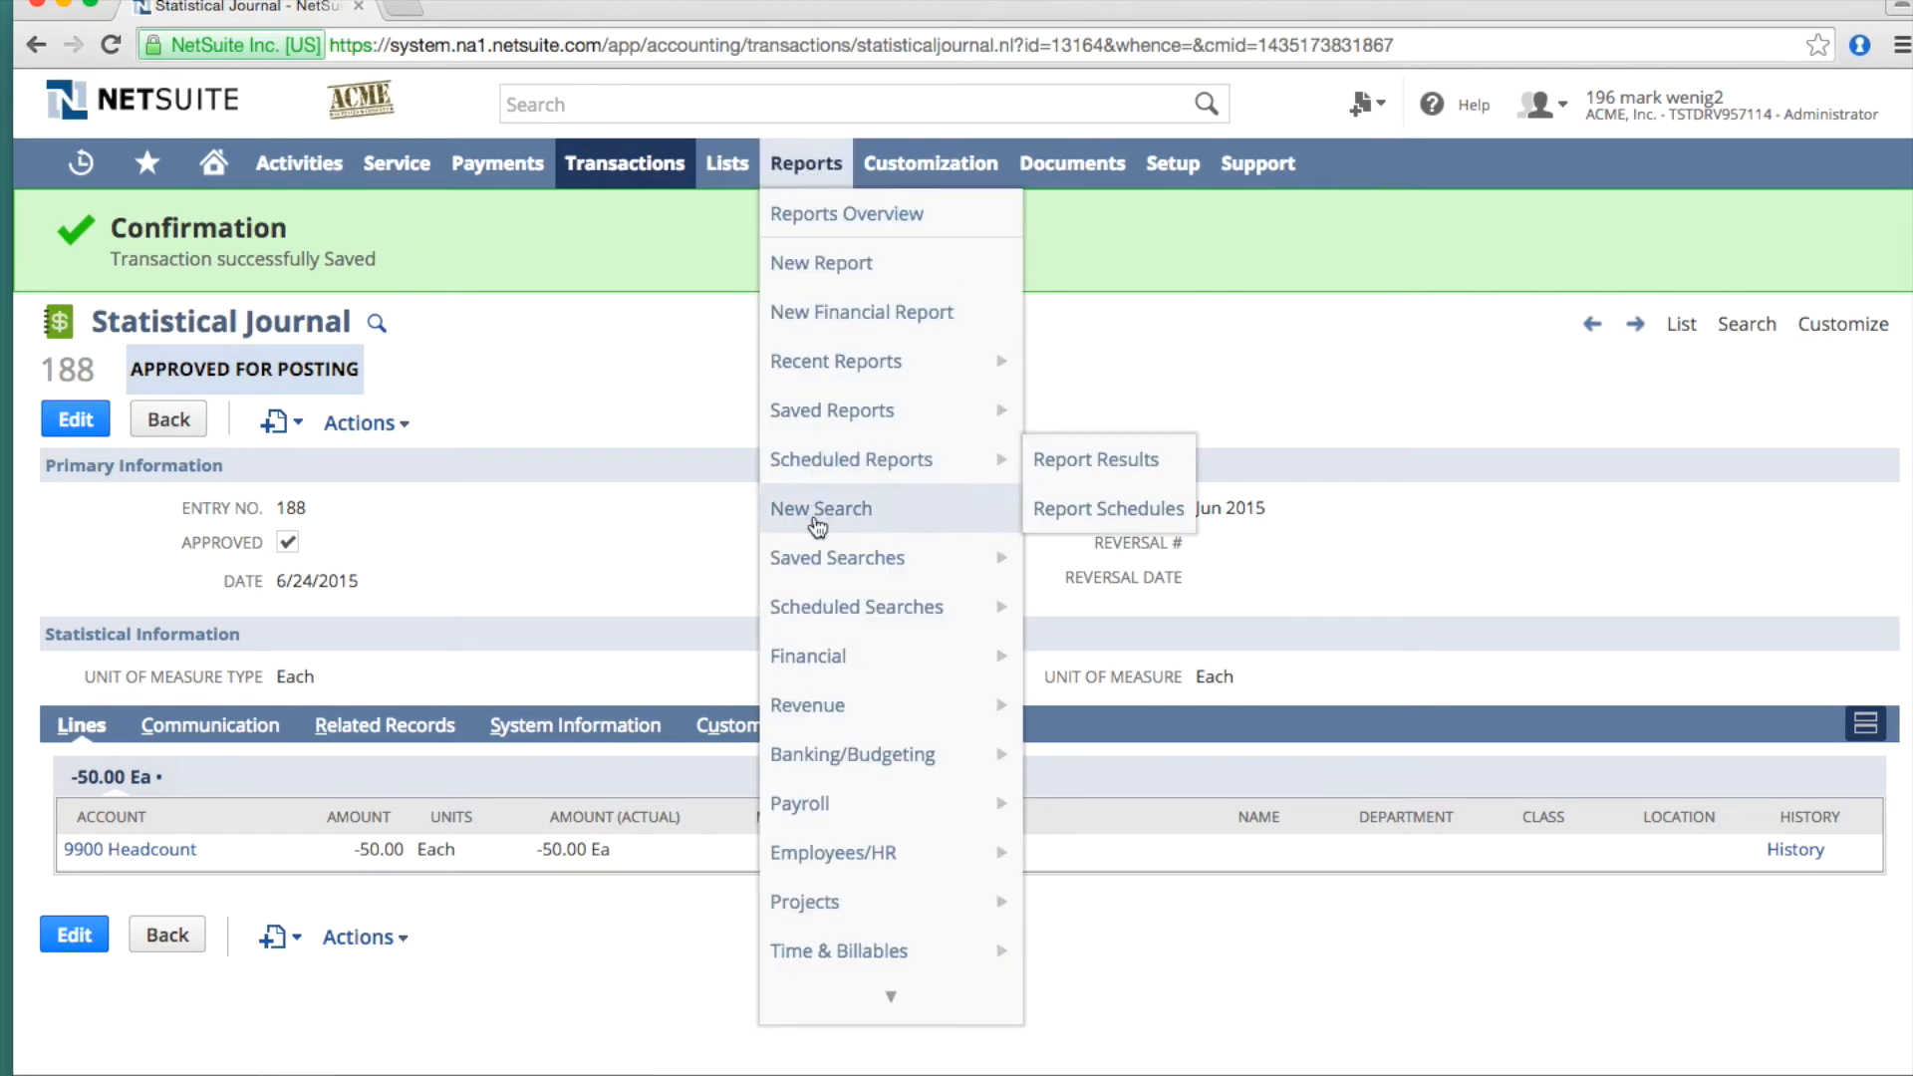
mouse_move(829, 656)
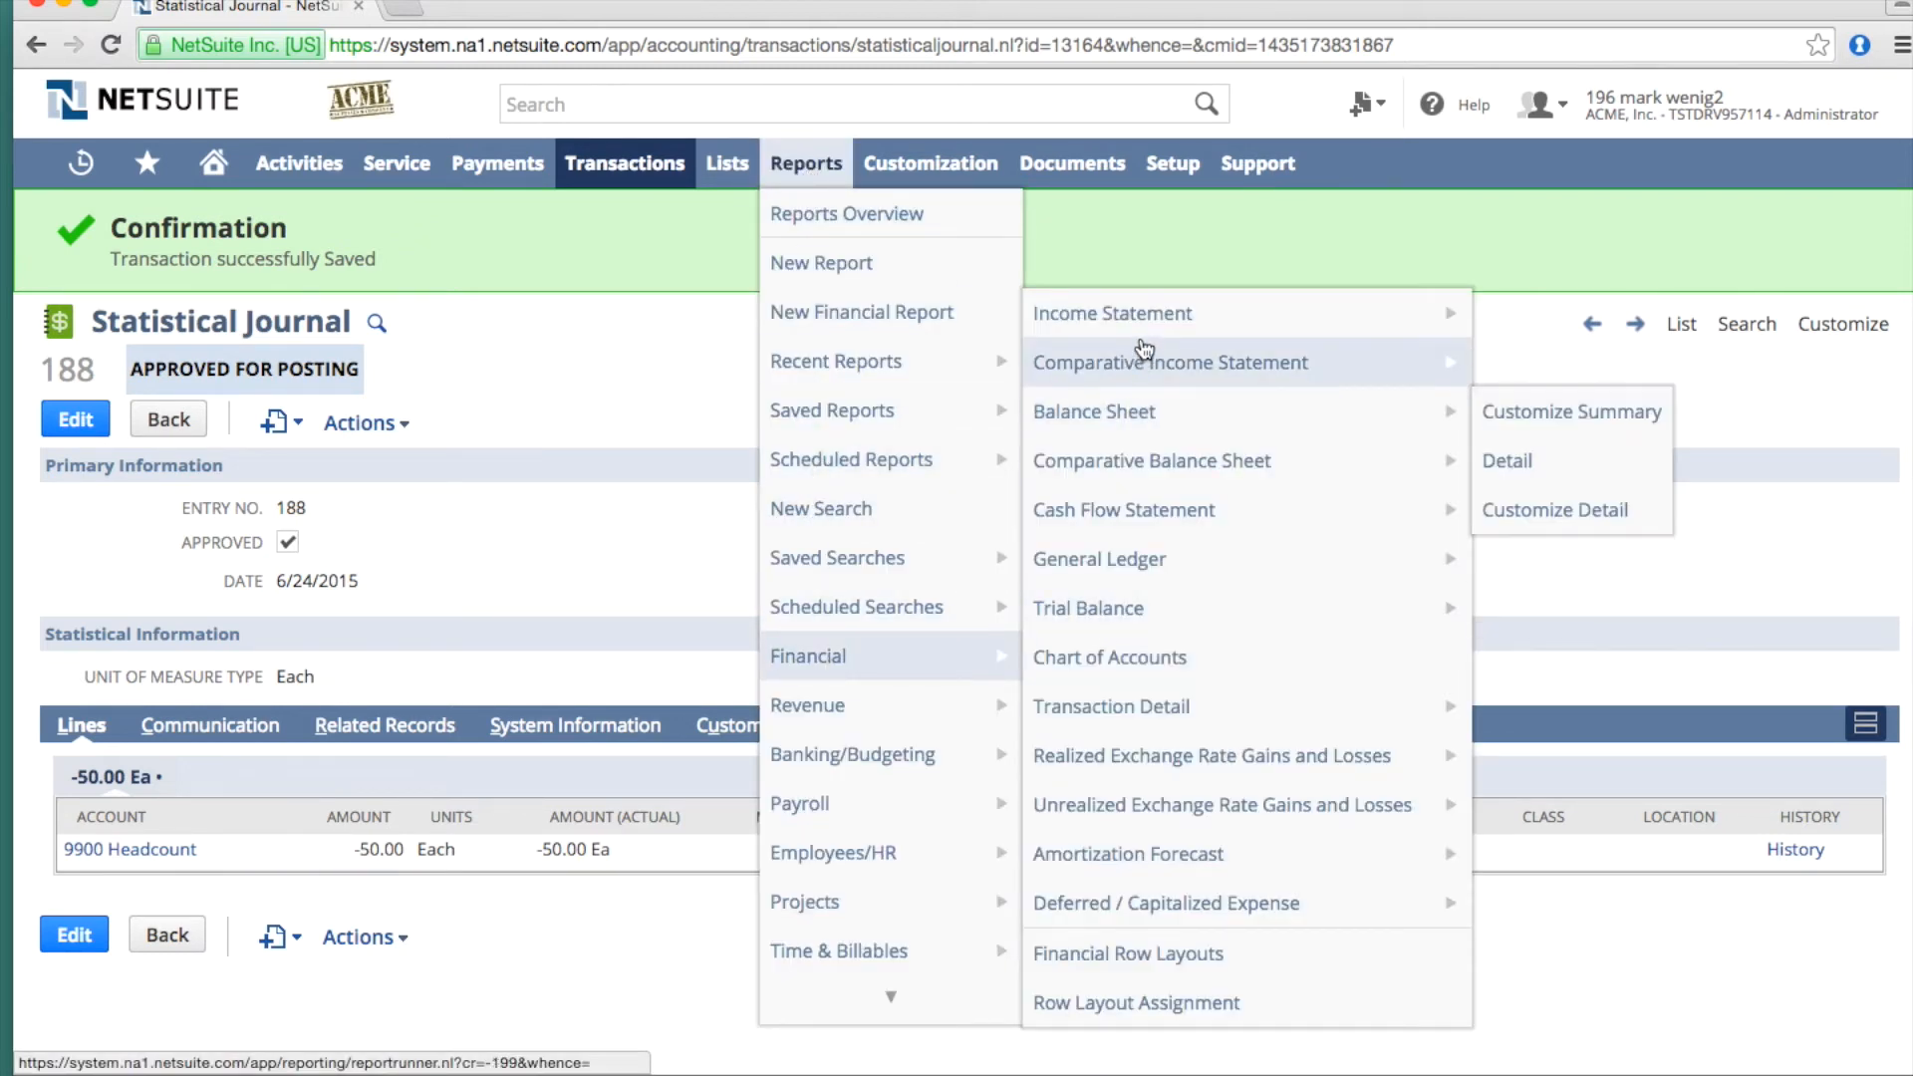
mouse_move(1156, 317)
left_click(1527, 315)
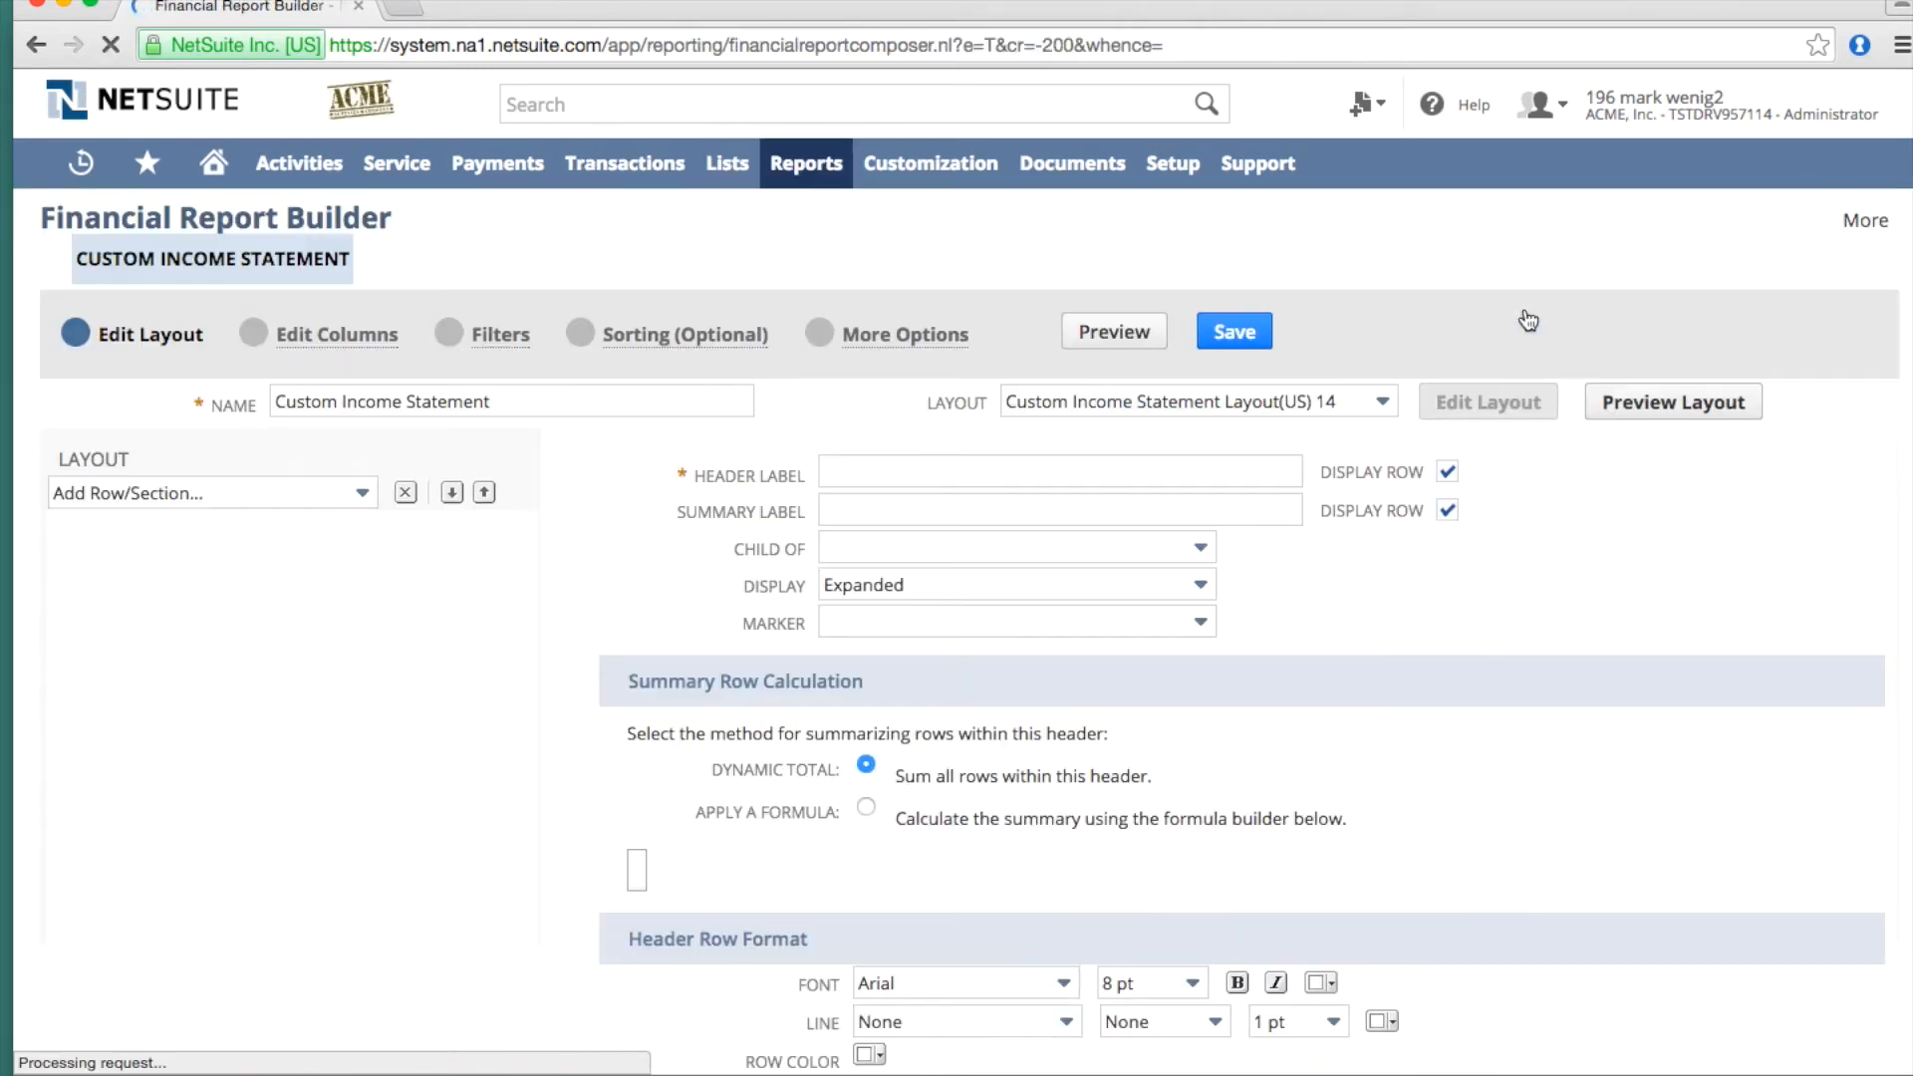
- Add a newly created financial section to the layout and place it between Net Other Income and Net Income
left_click(362, 493)
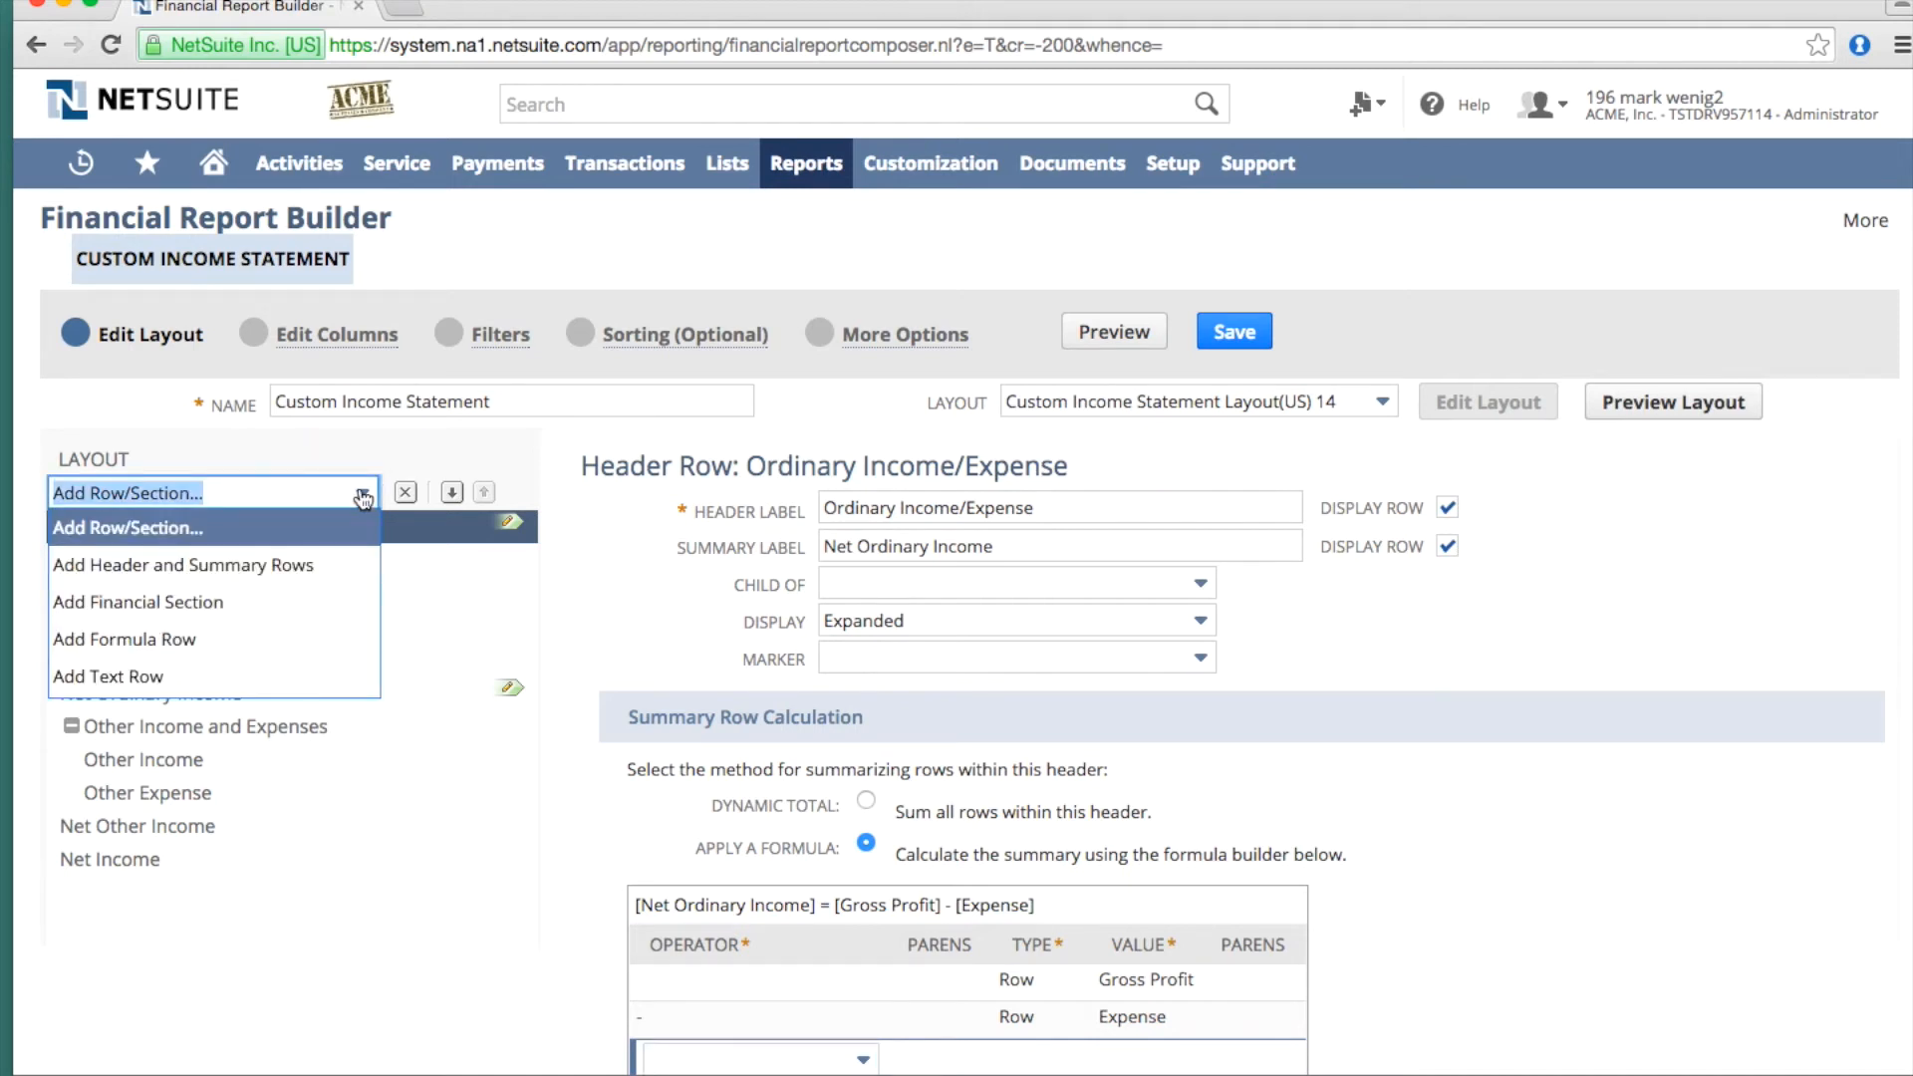
left_click(207, 604)
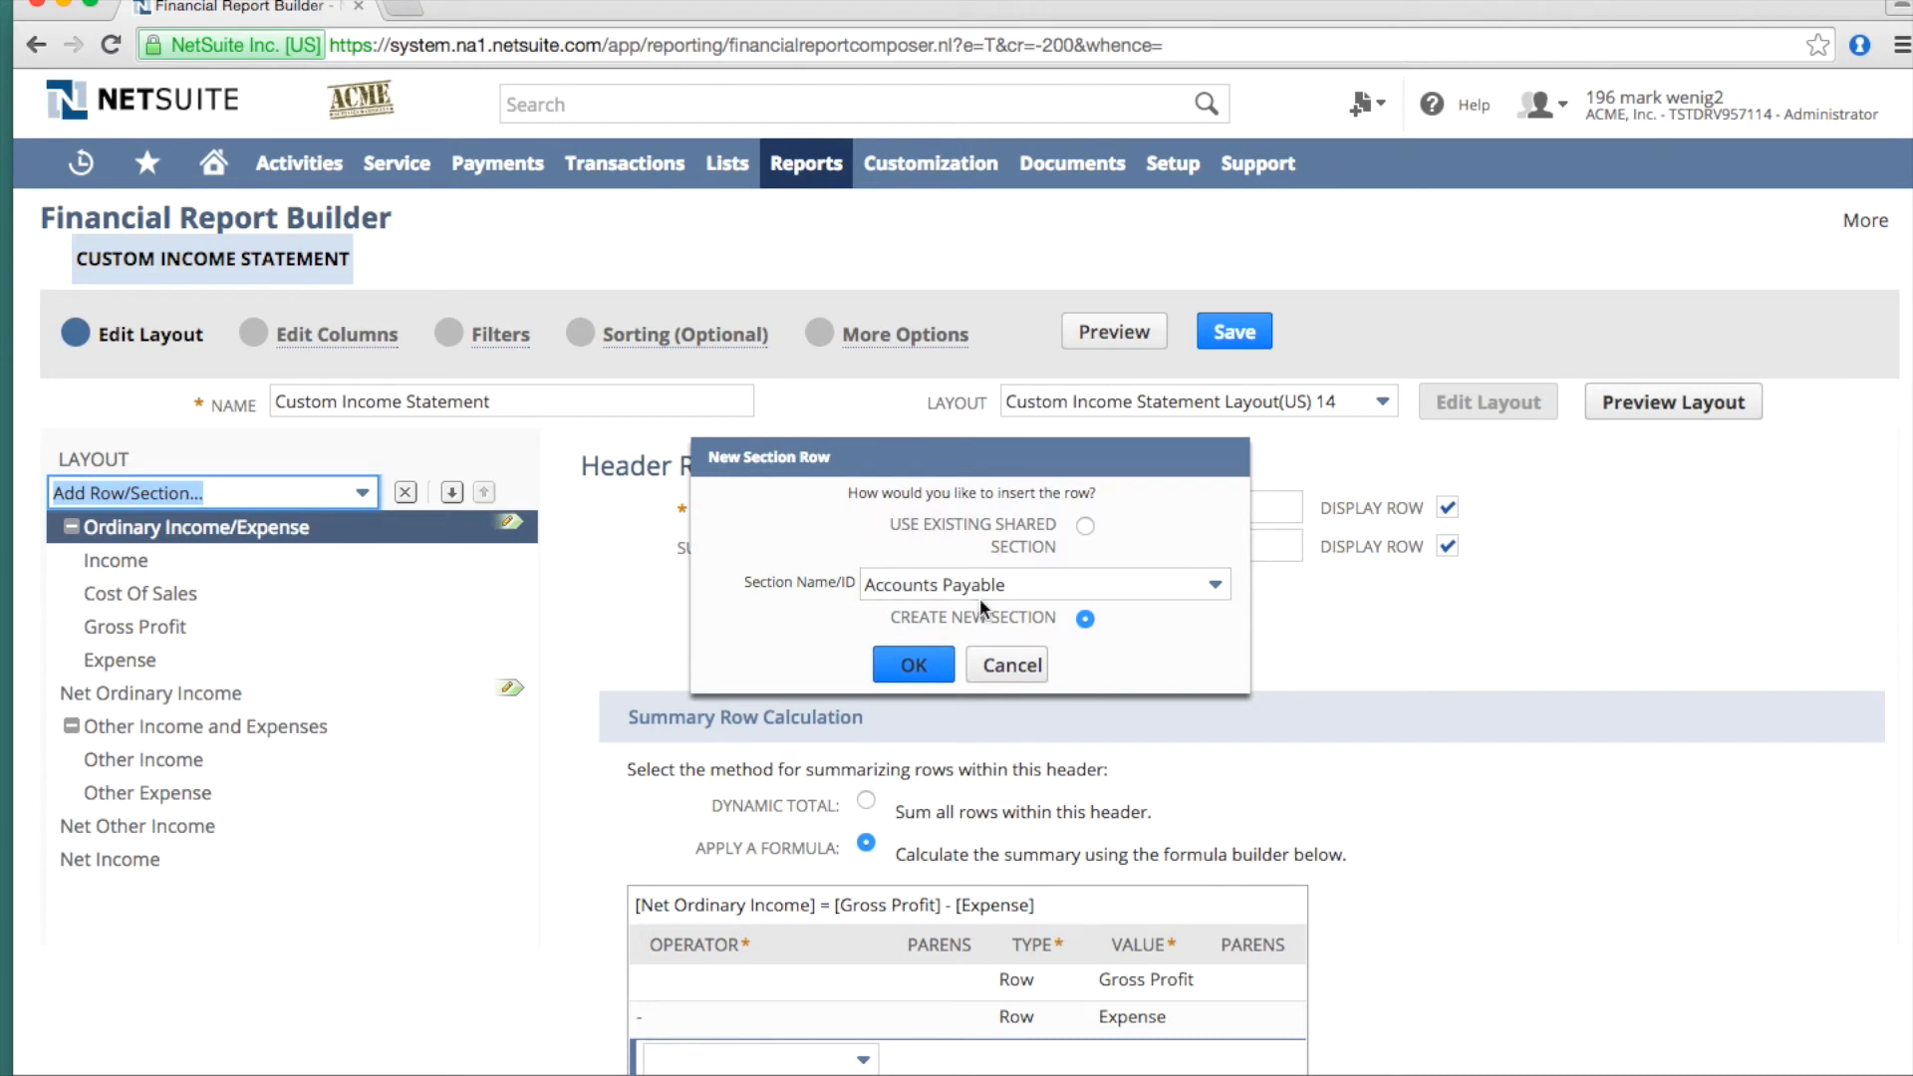
left_click(1083, 619)
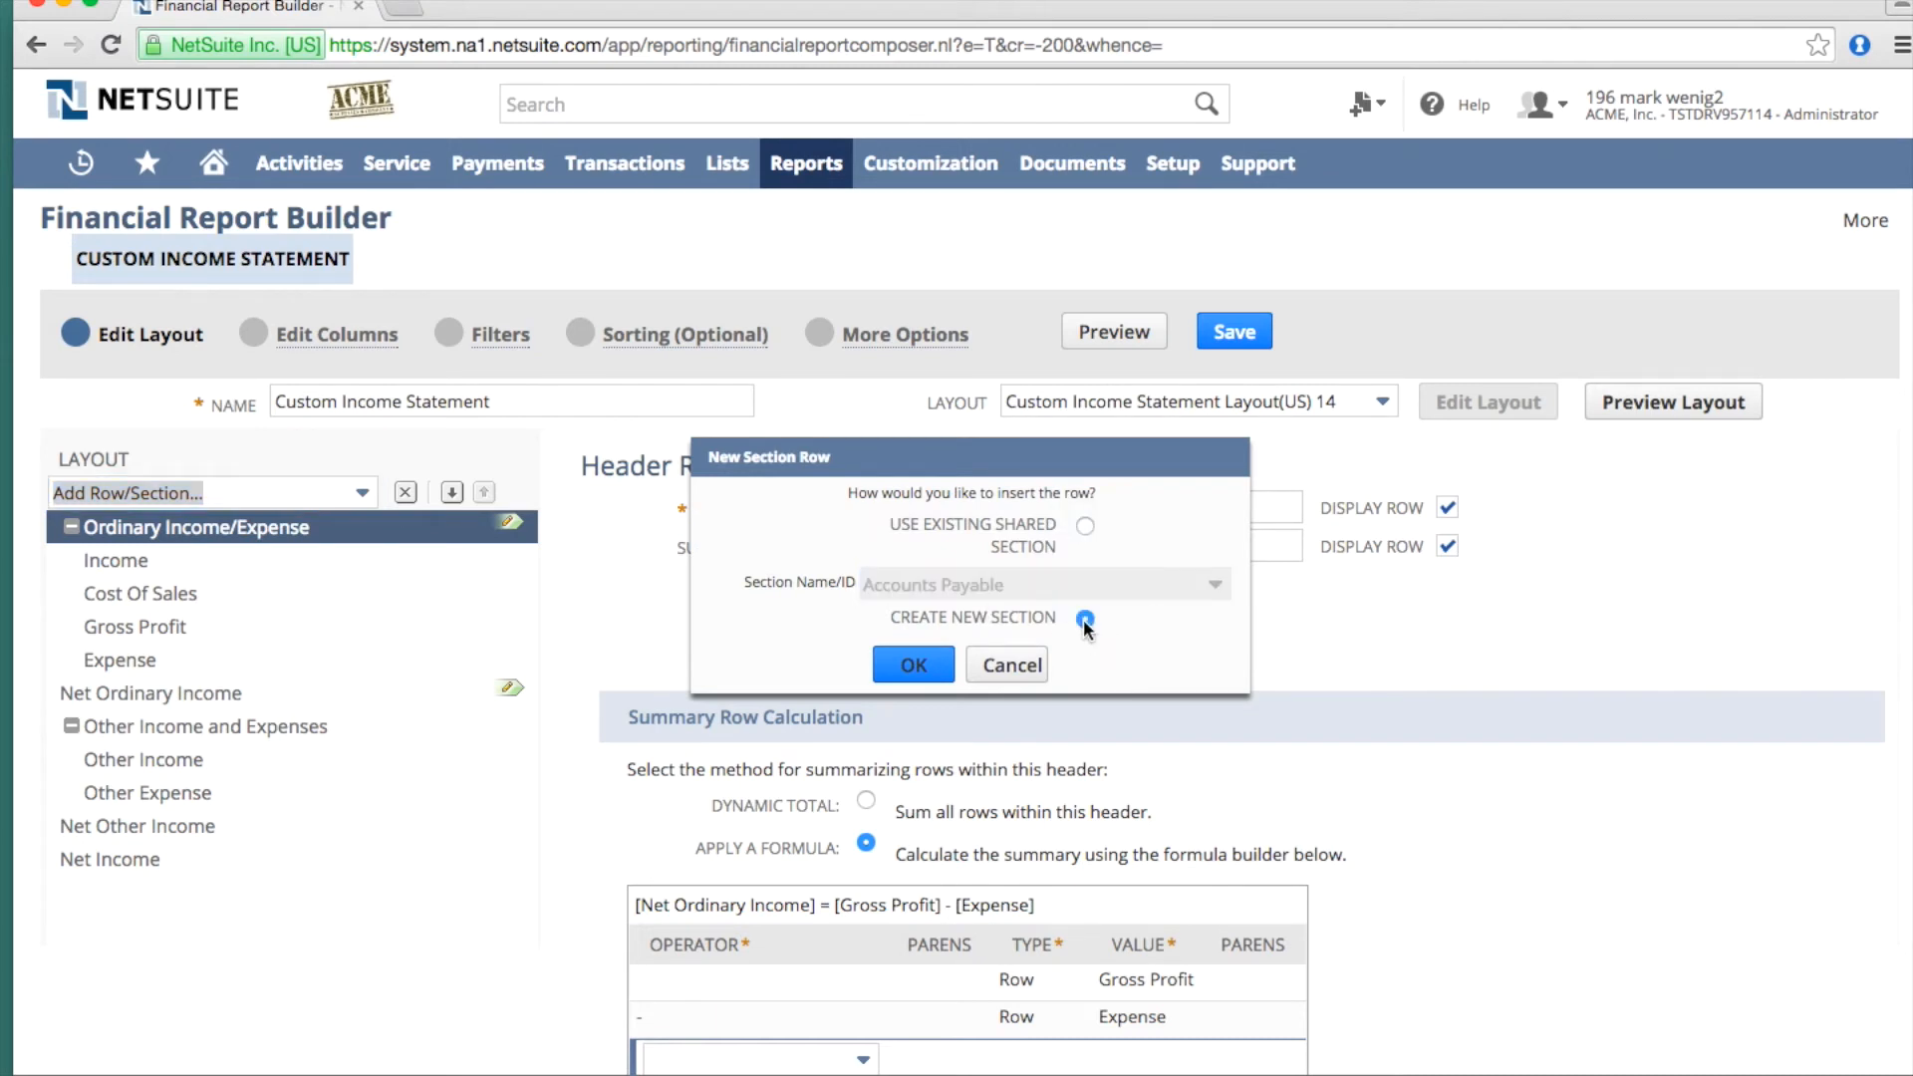
left_click(907, 659)
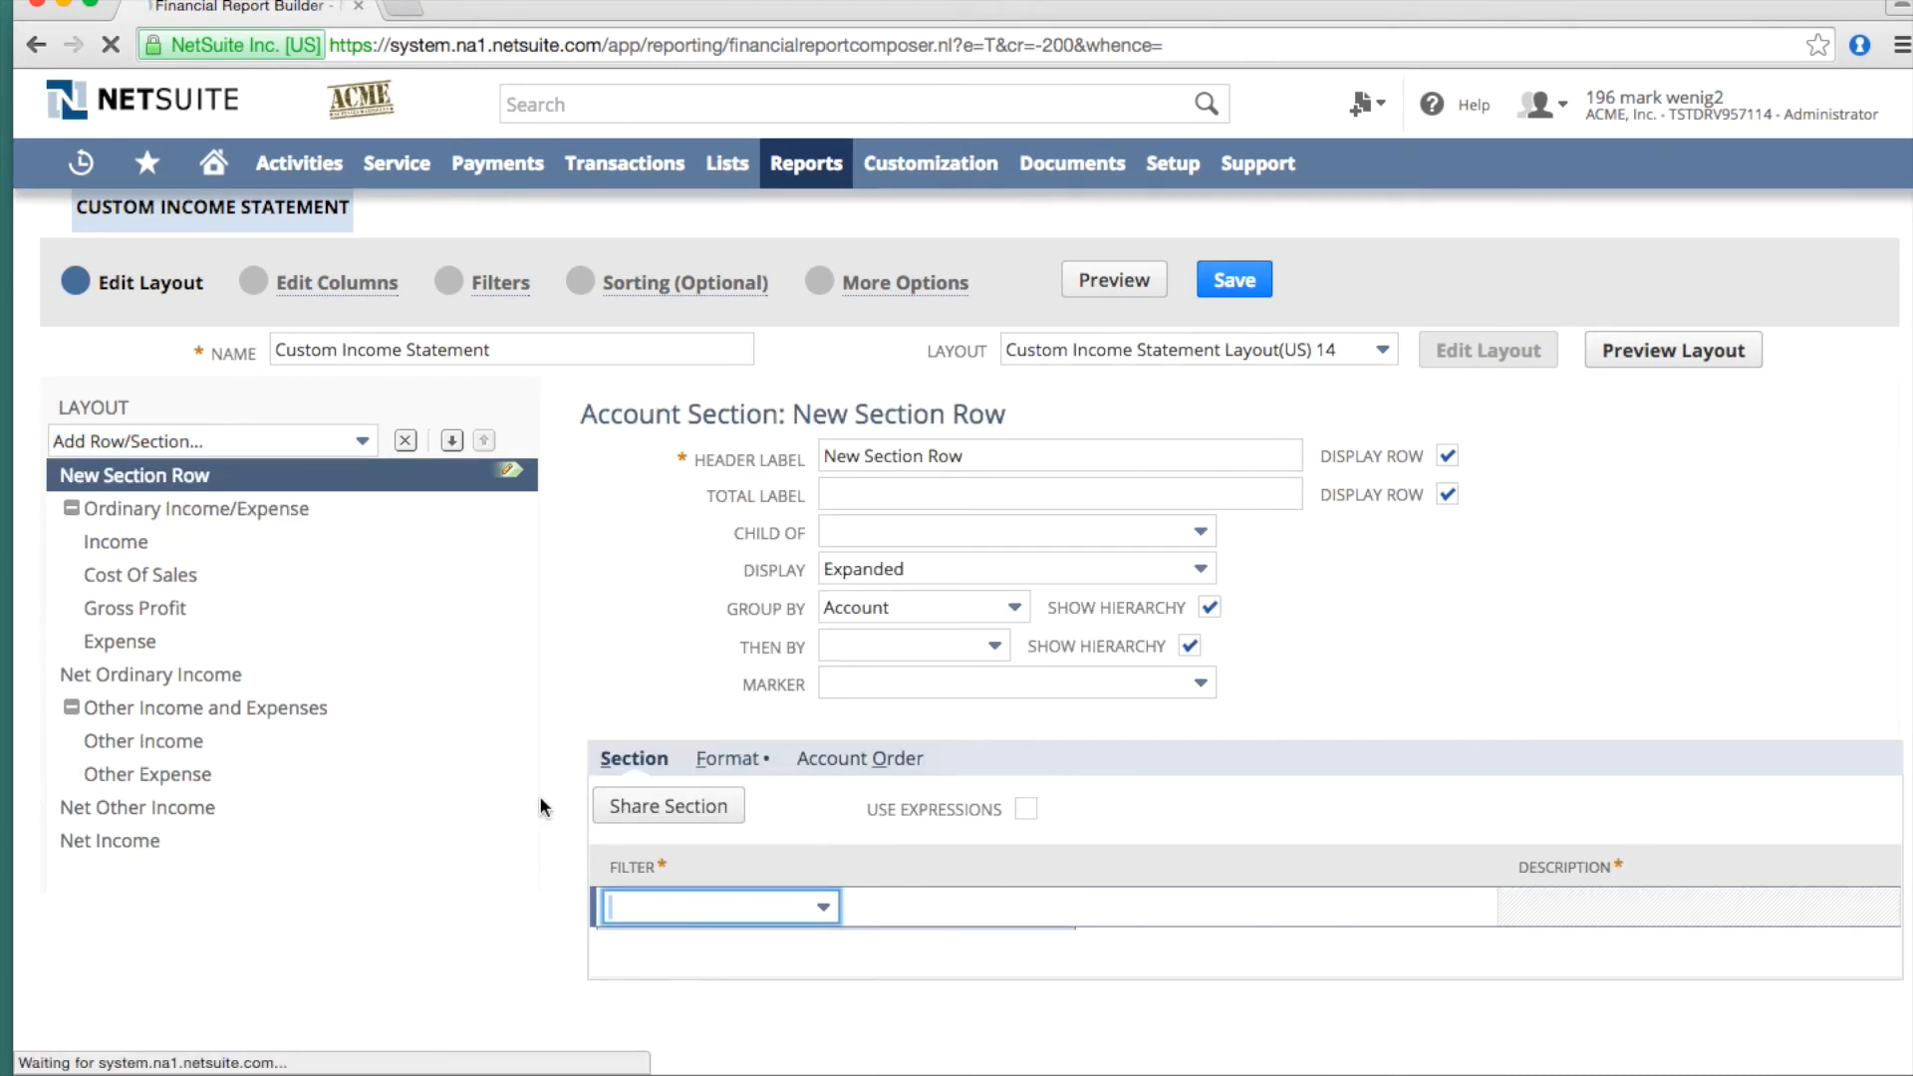
left_click_drag(174, 475, 159, 855)
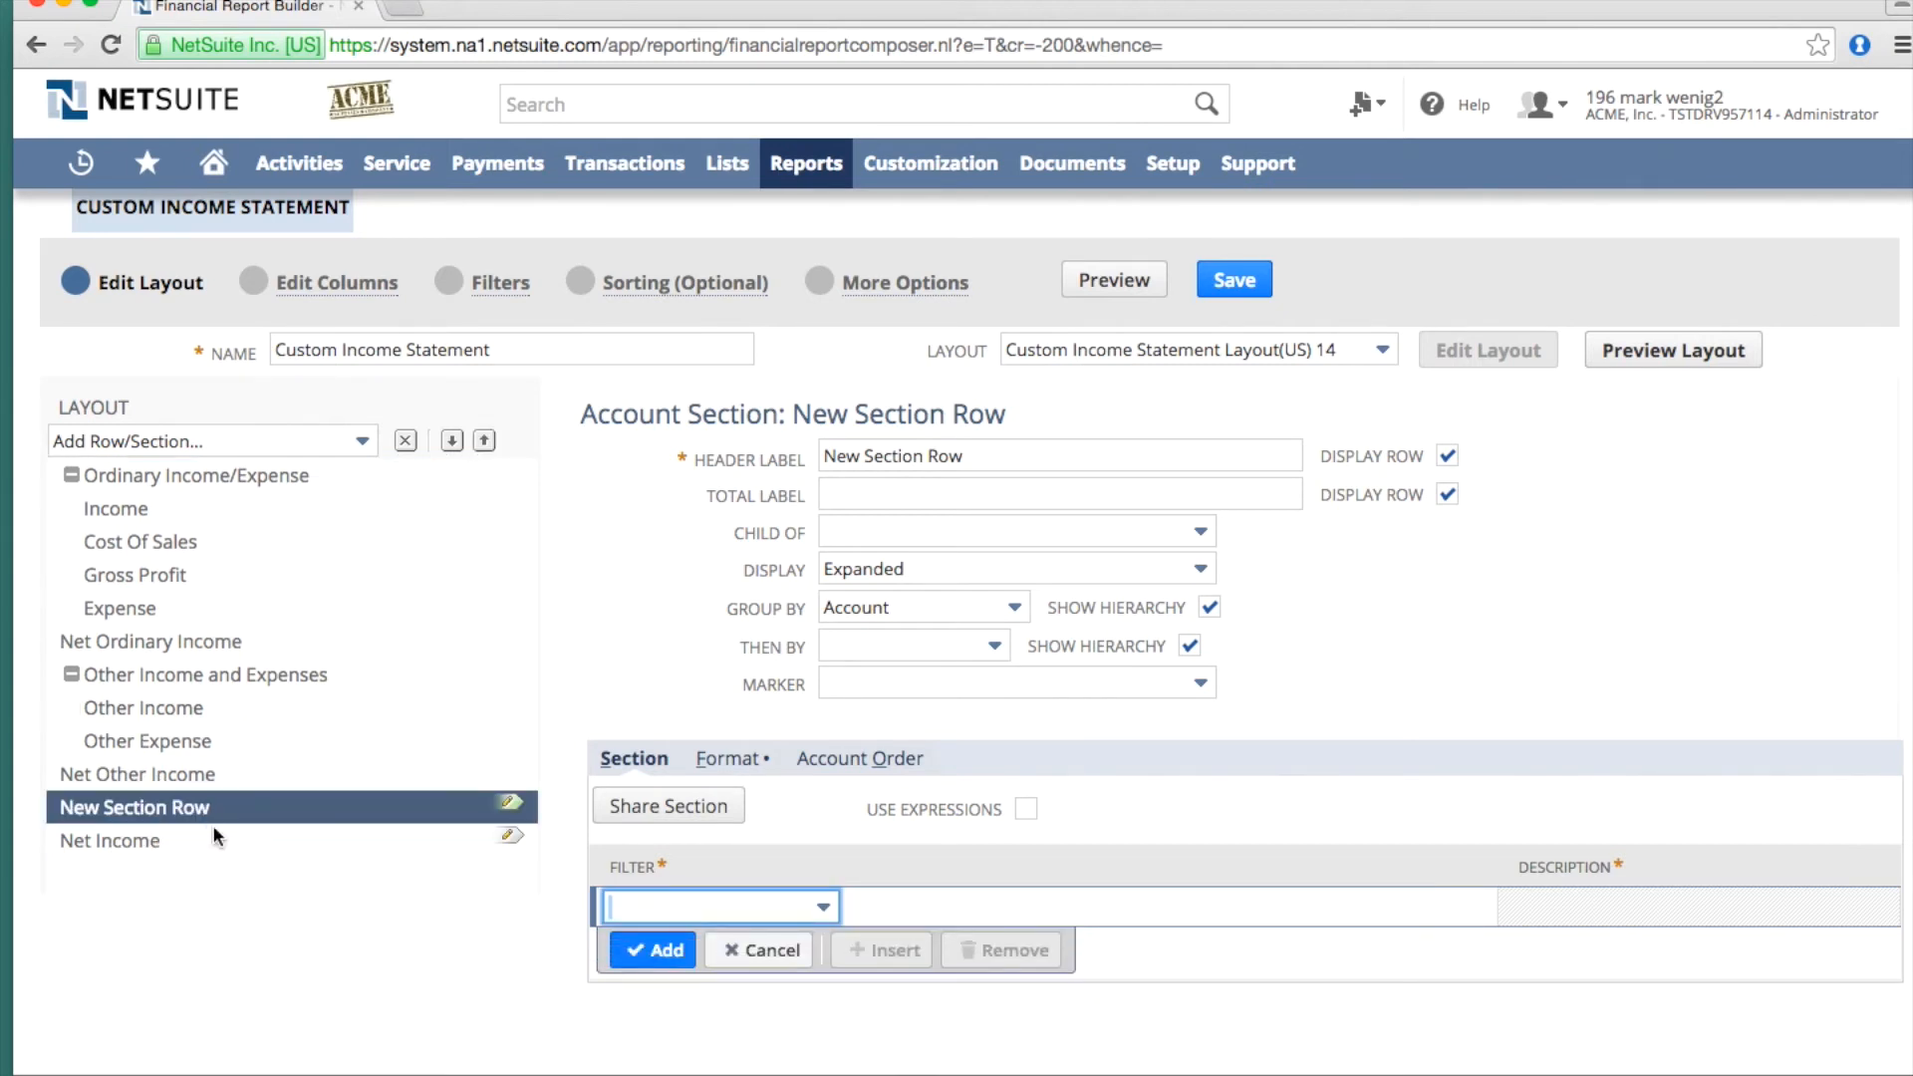
- Set the new section row's header label to Headcount
left_click_drag(981, 456, 725, 444)
type("Headcount")
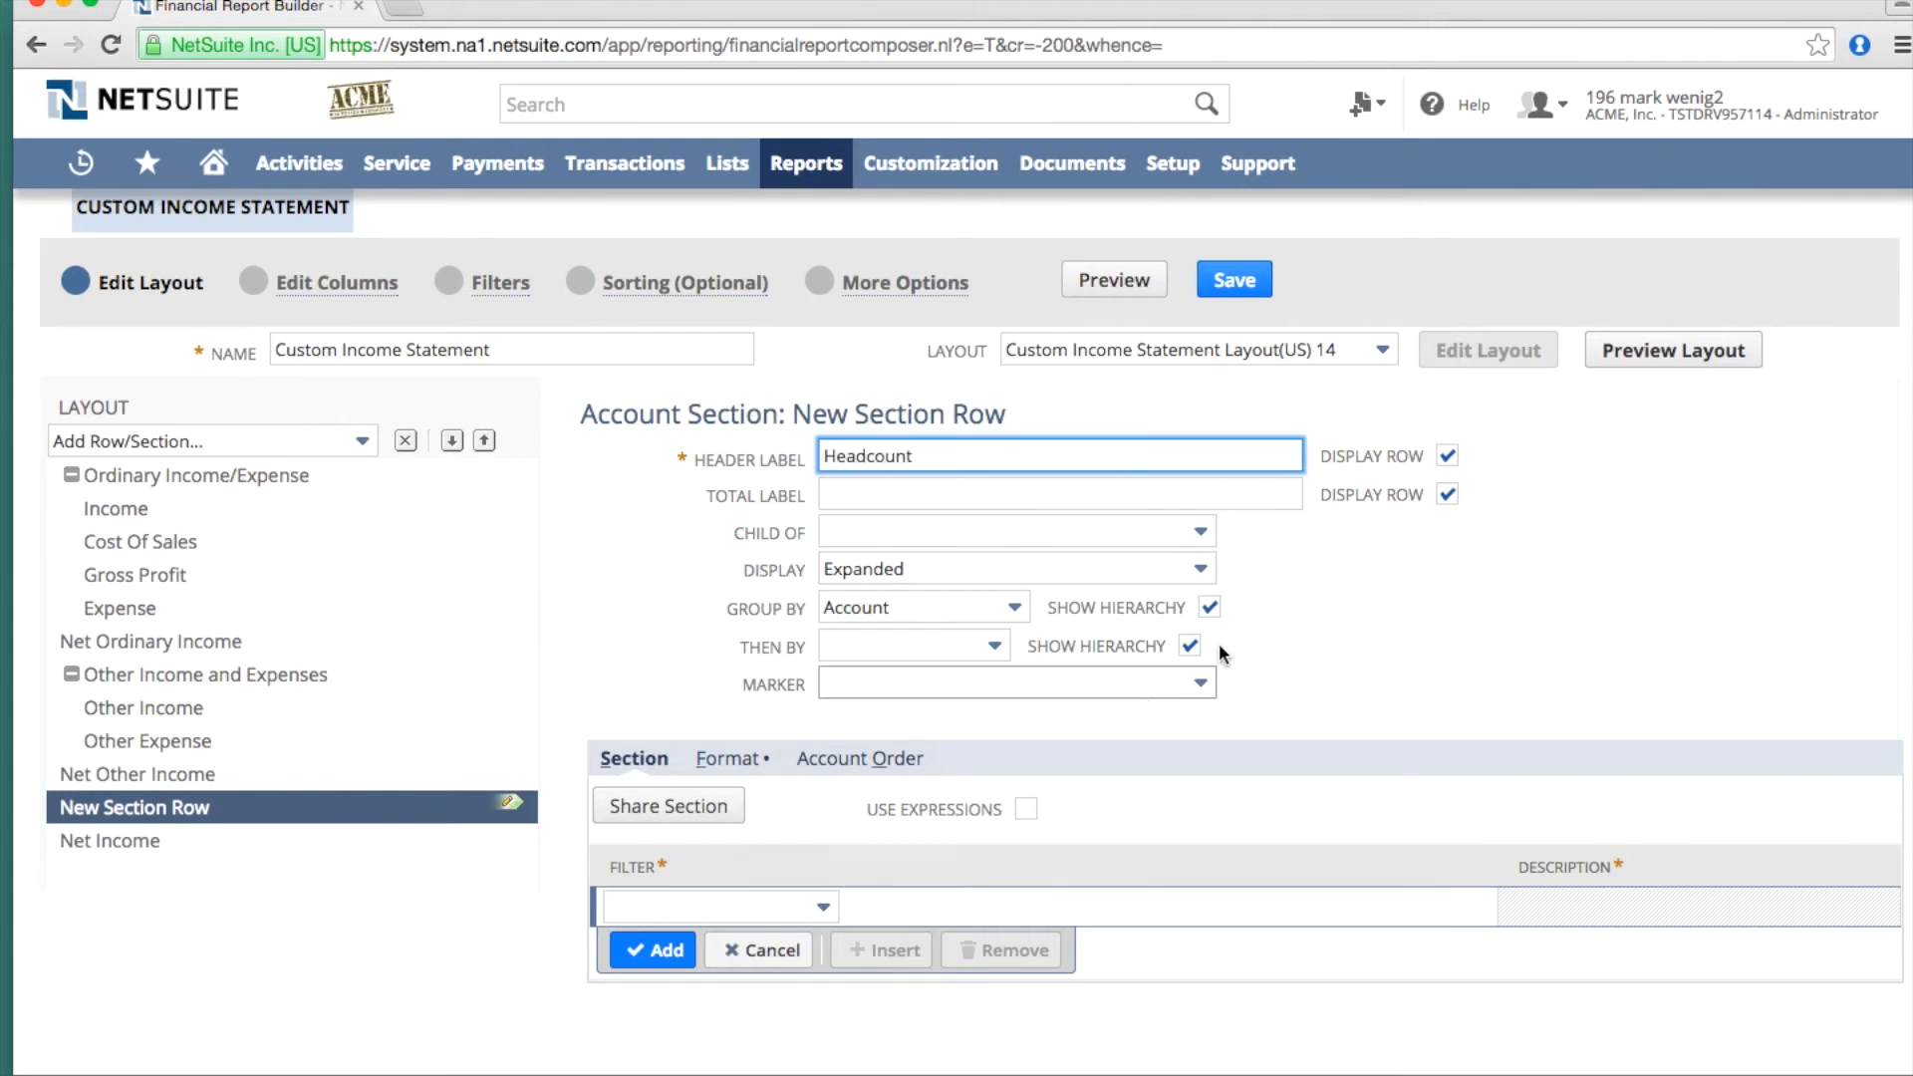
left_click(1365, 600)
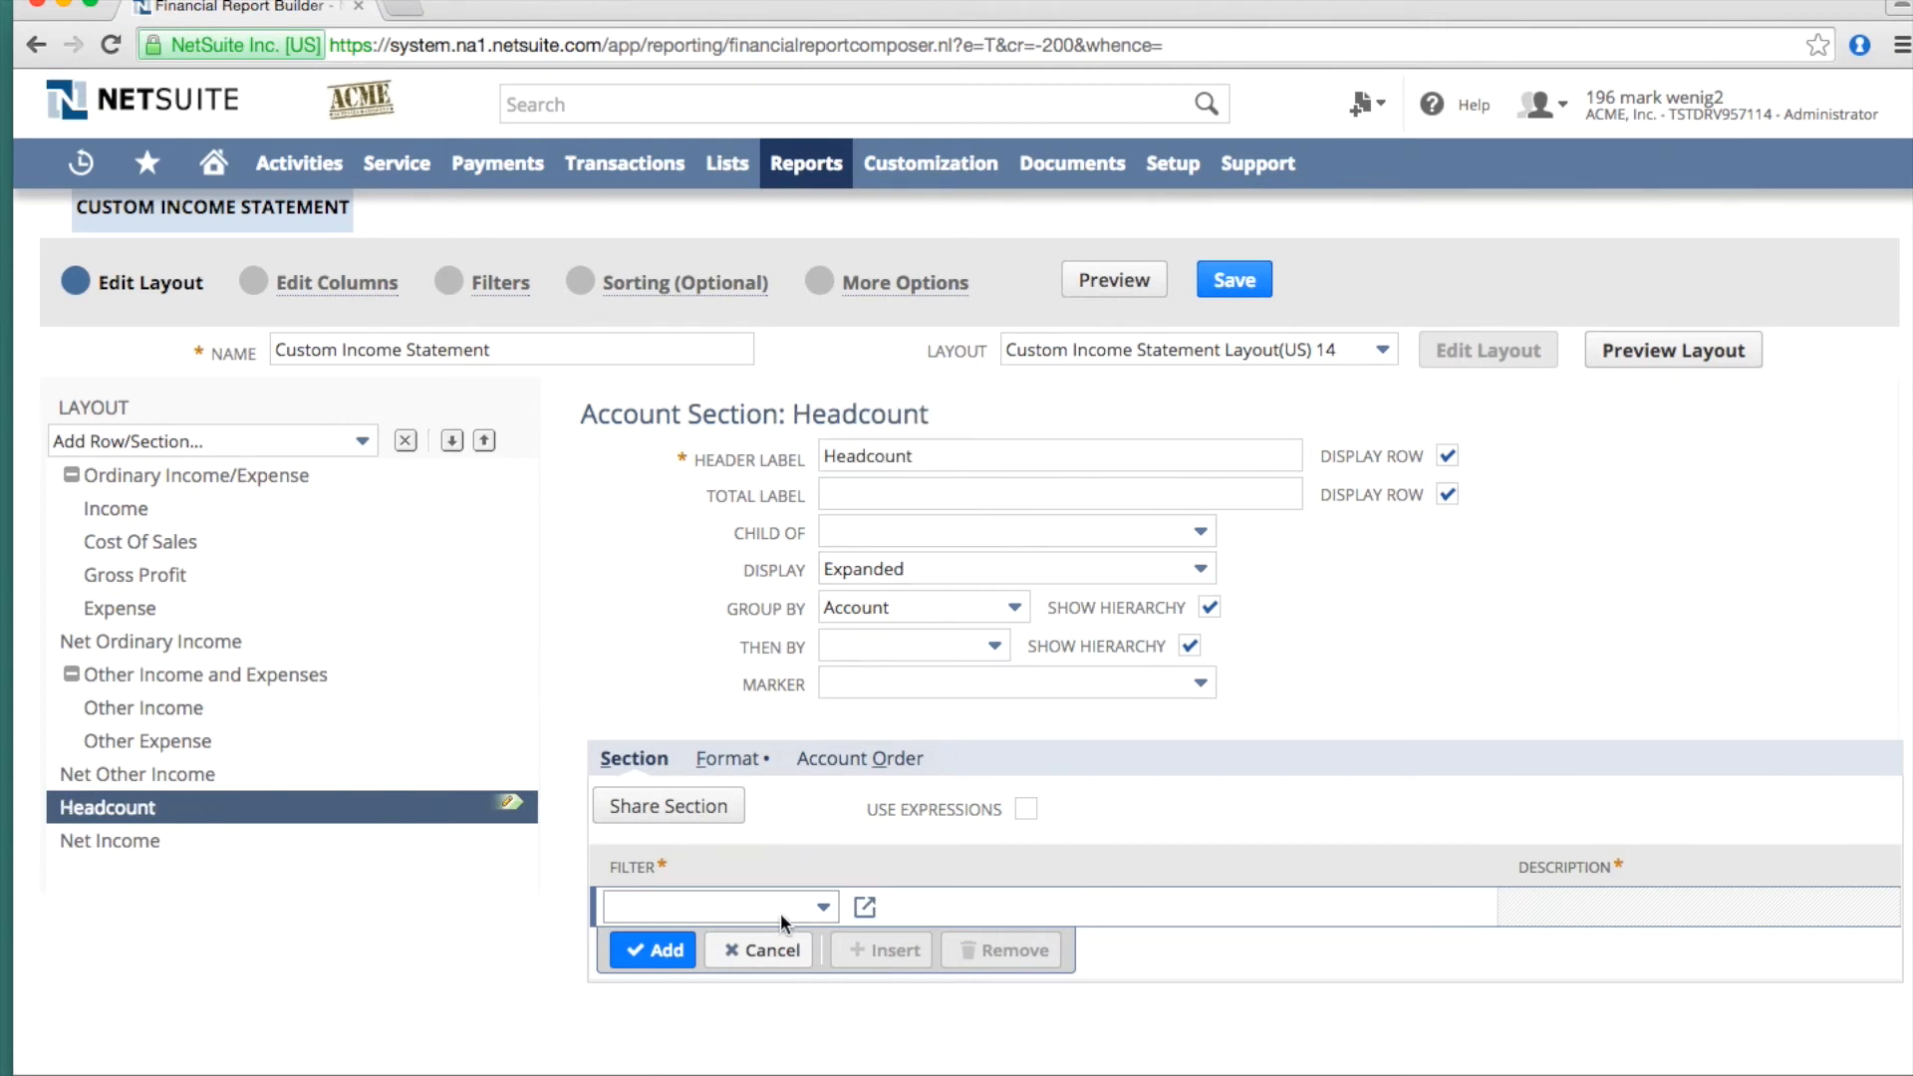
- Filter the Headcount section by Account Name, any of Headcount
left_click(817, 911)
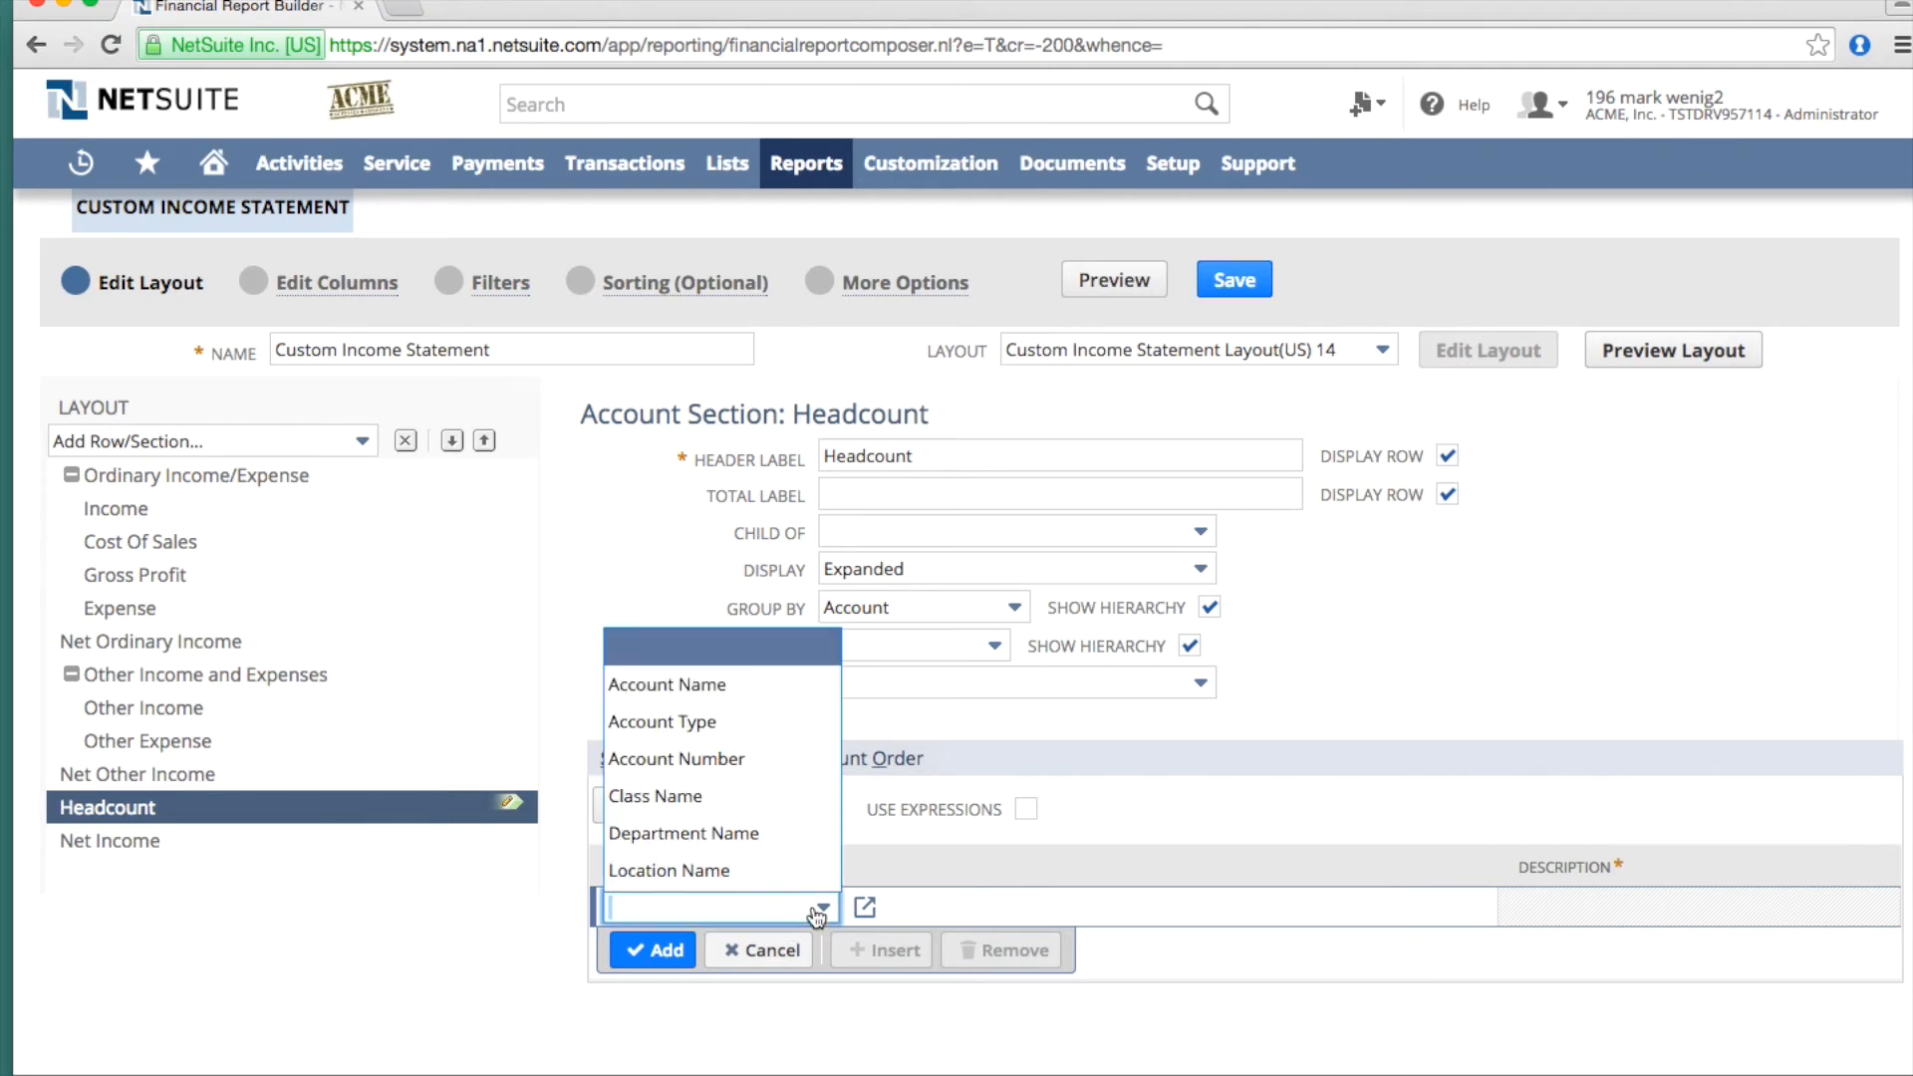
left_click(675, 684)
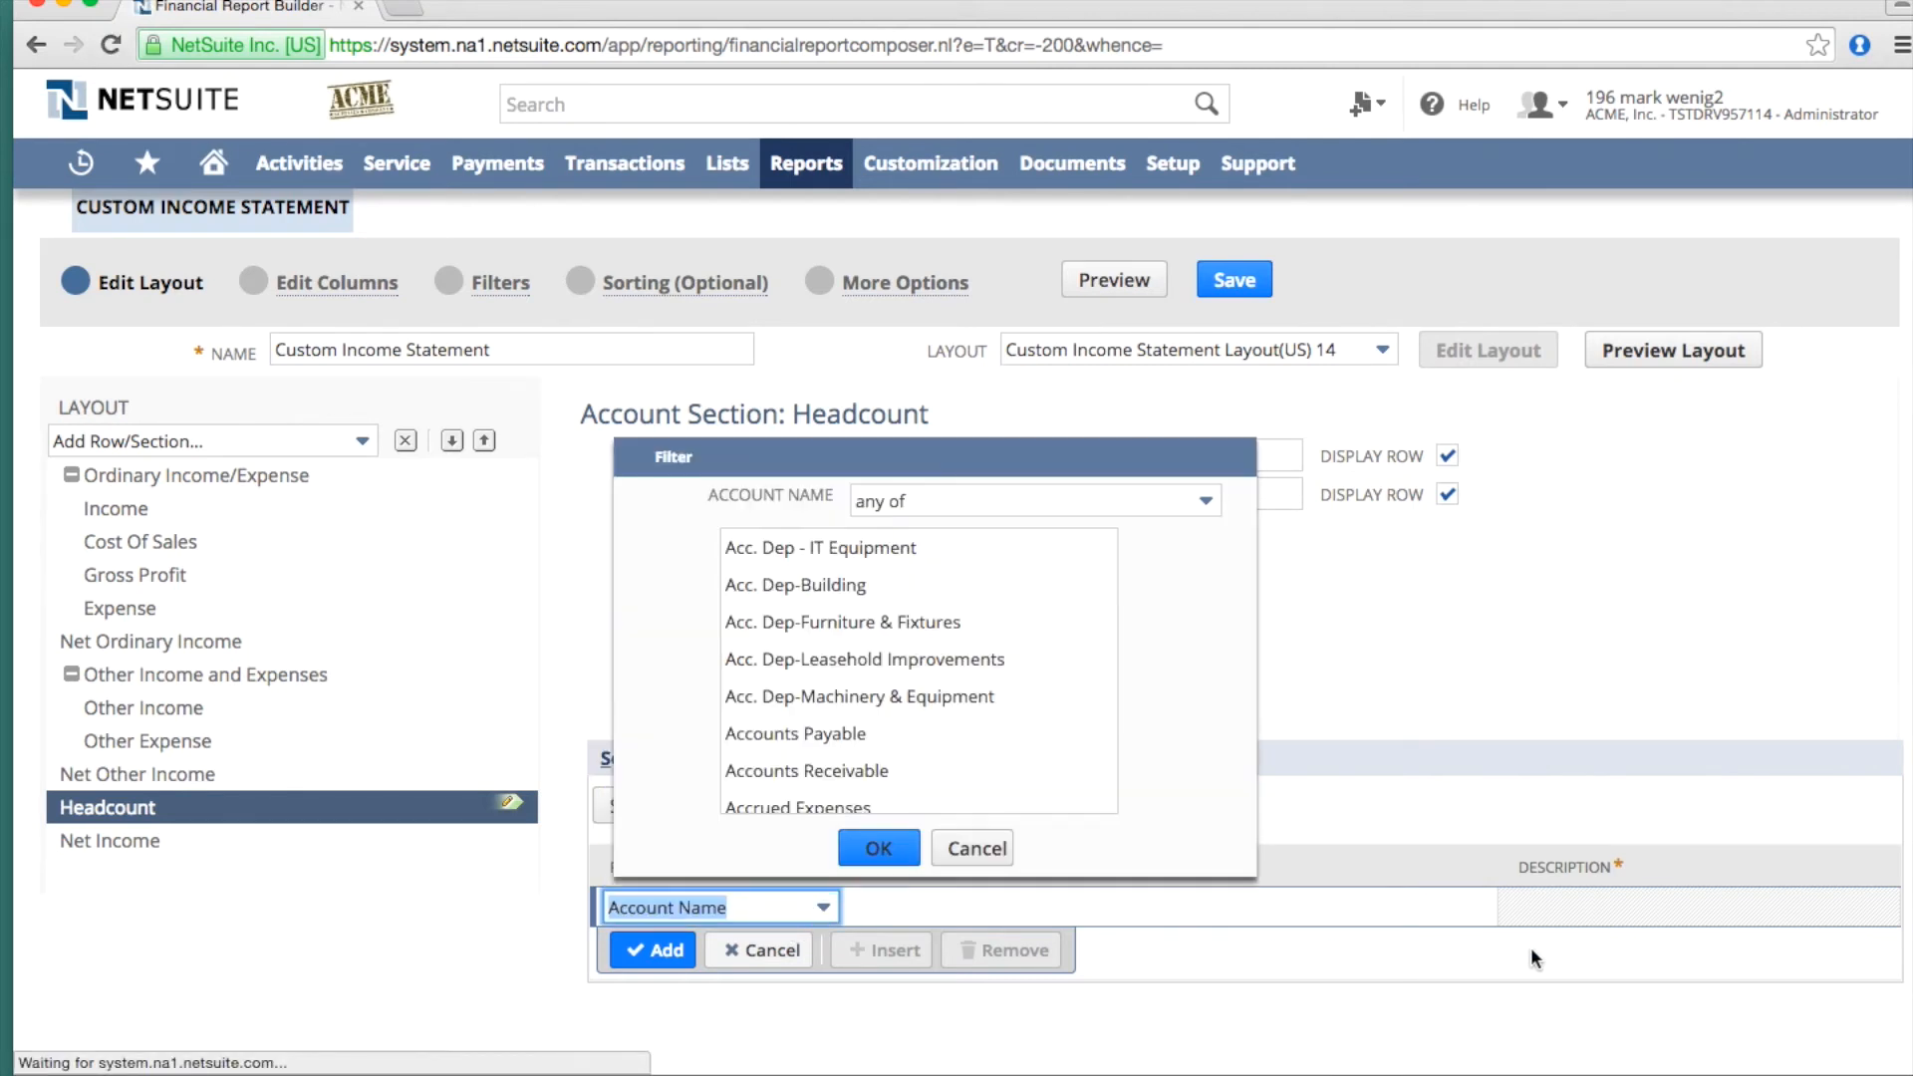
scroll(856, 662, "down", 12)
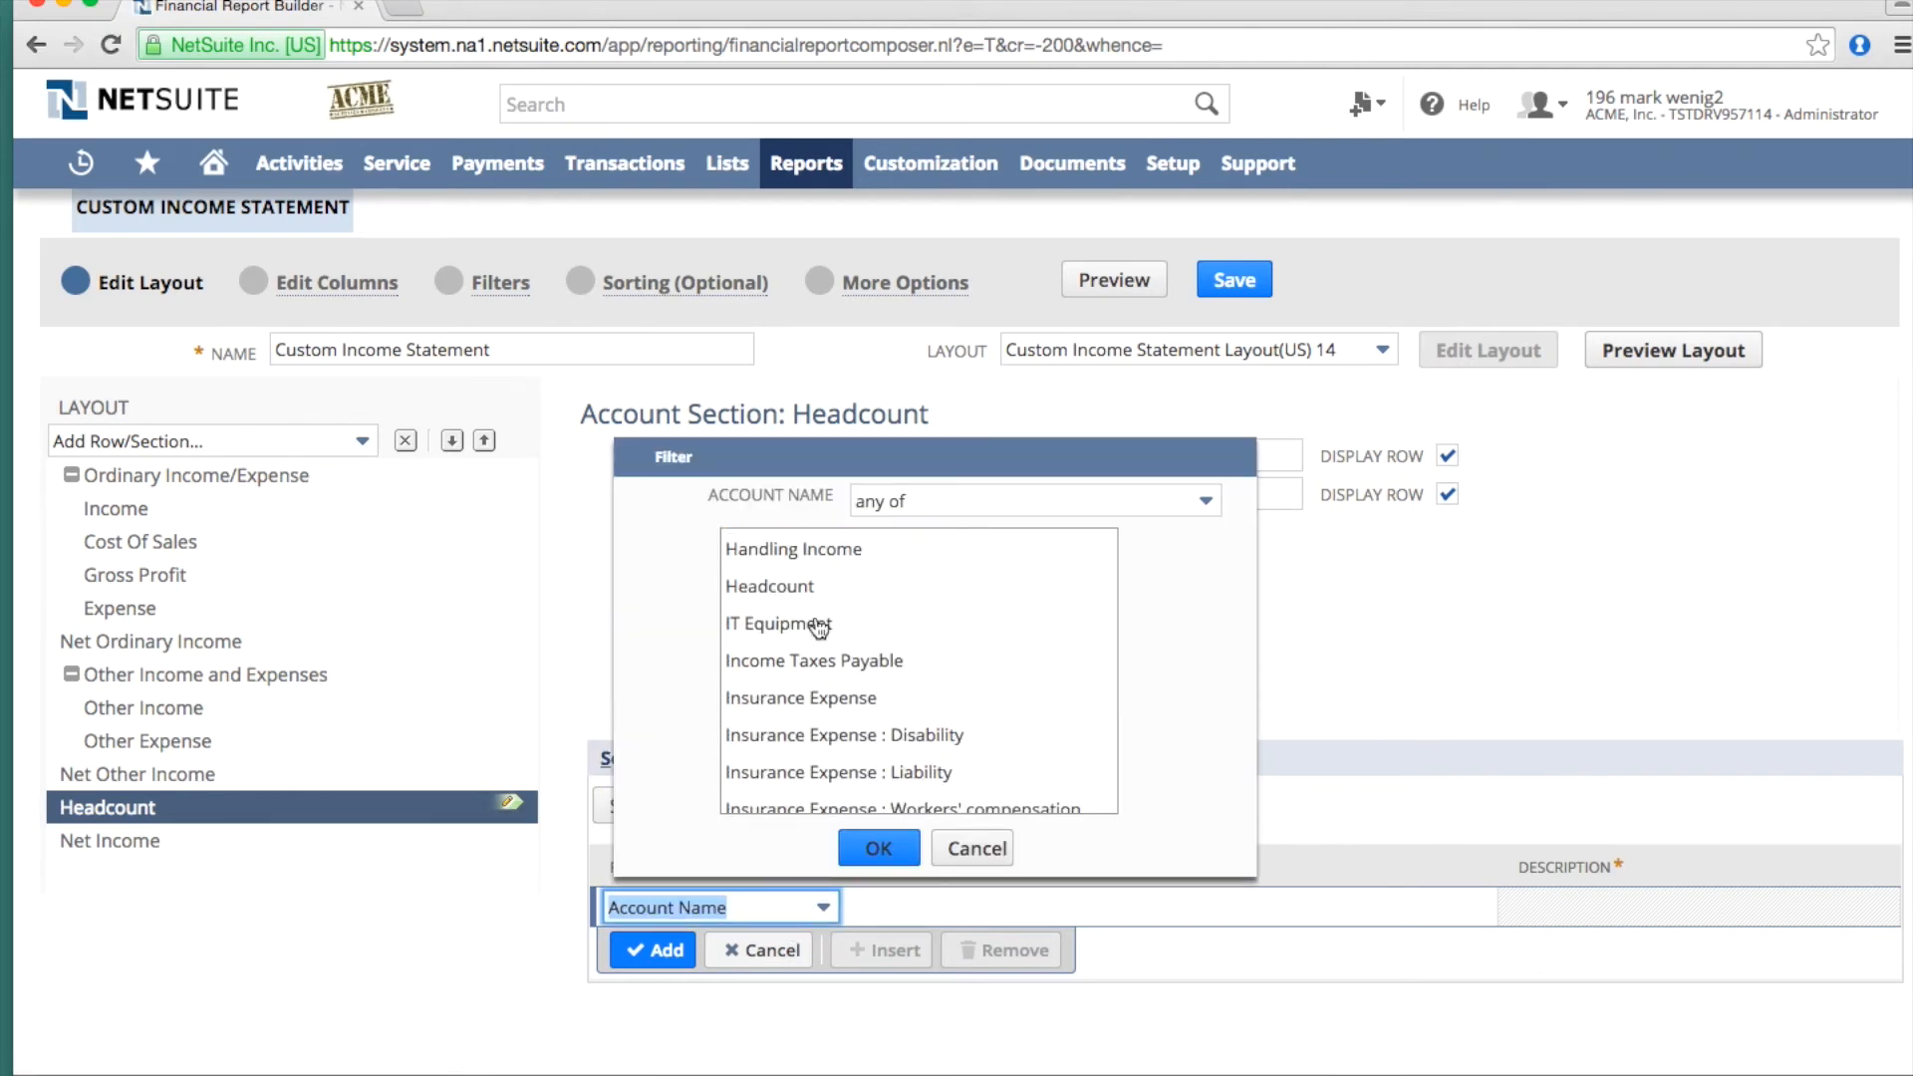
left_click(787, 588)
left_click(865, 850)
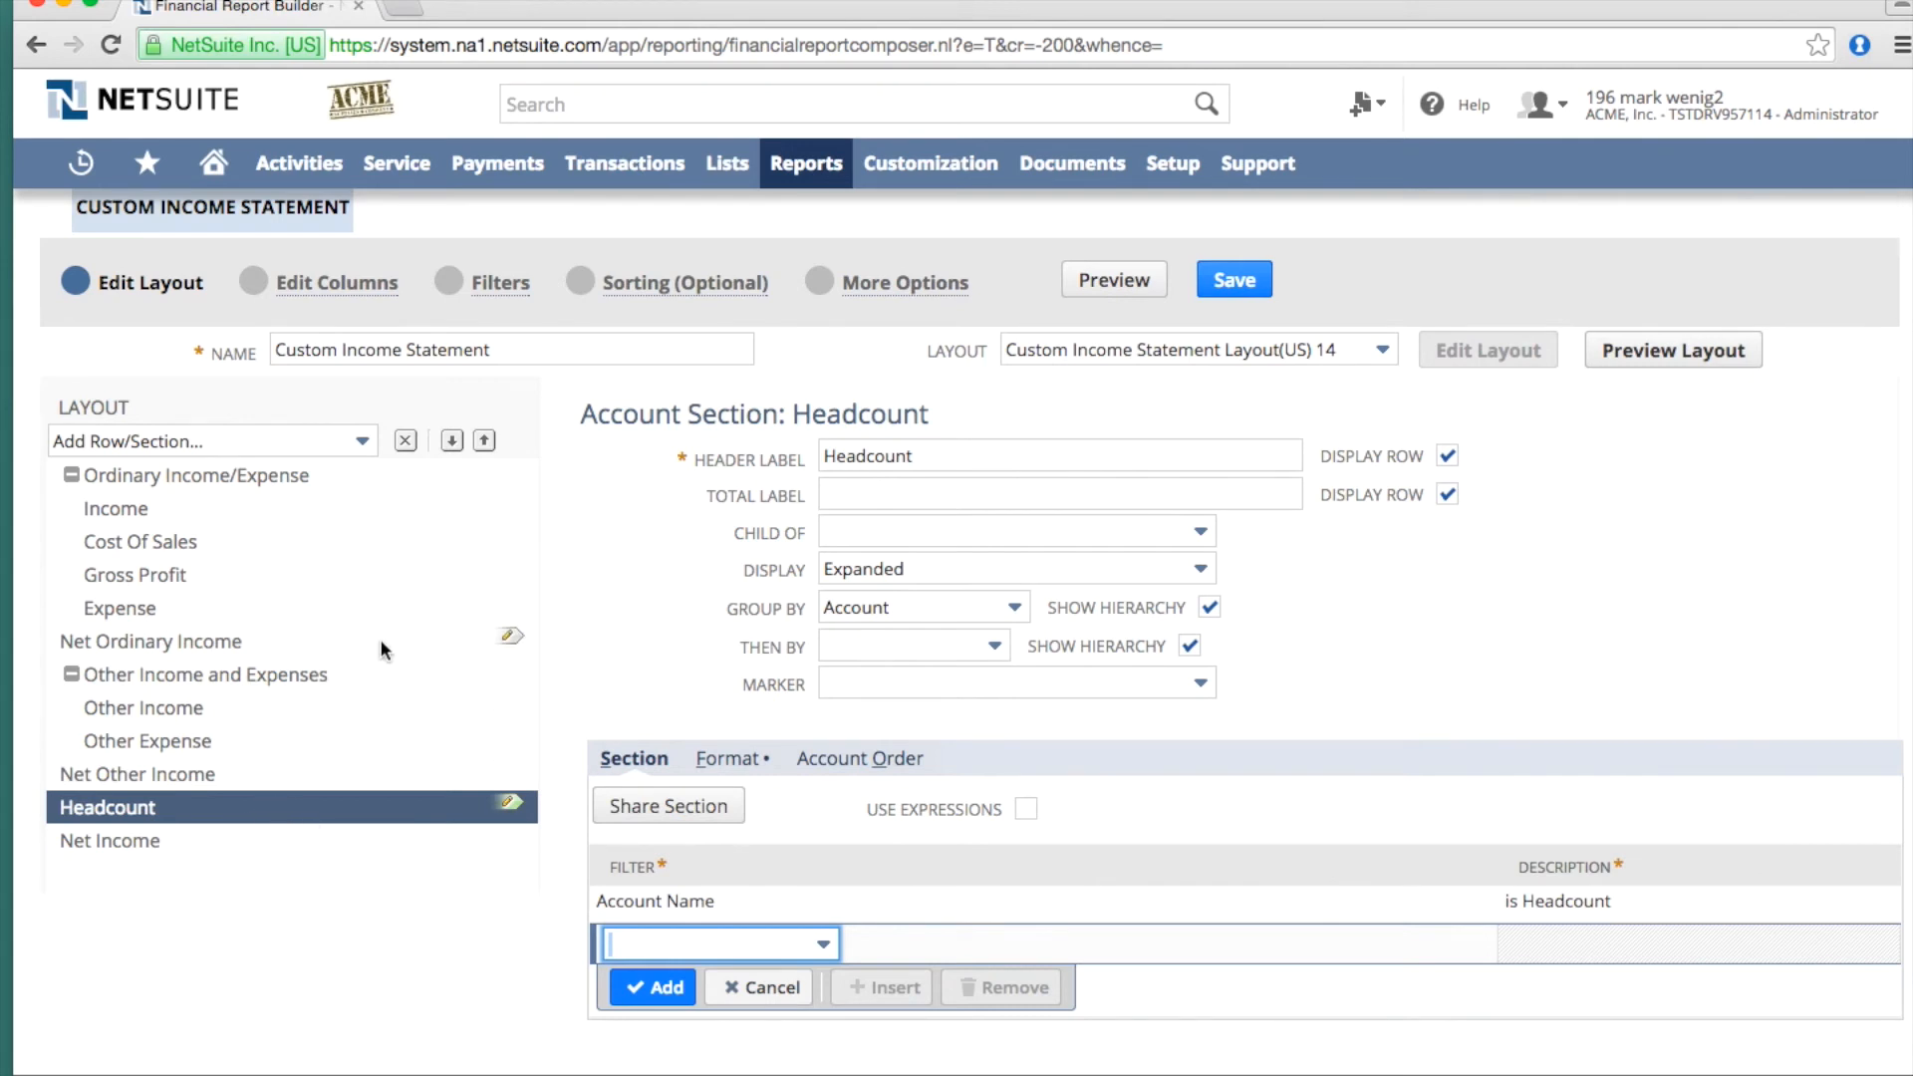
- Add a formula row to the layout and label it Revenue per Employee
left_click(389, 578)
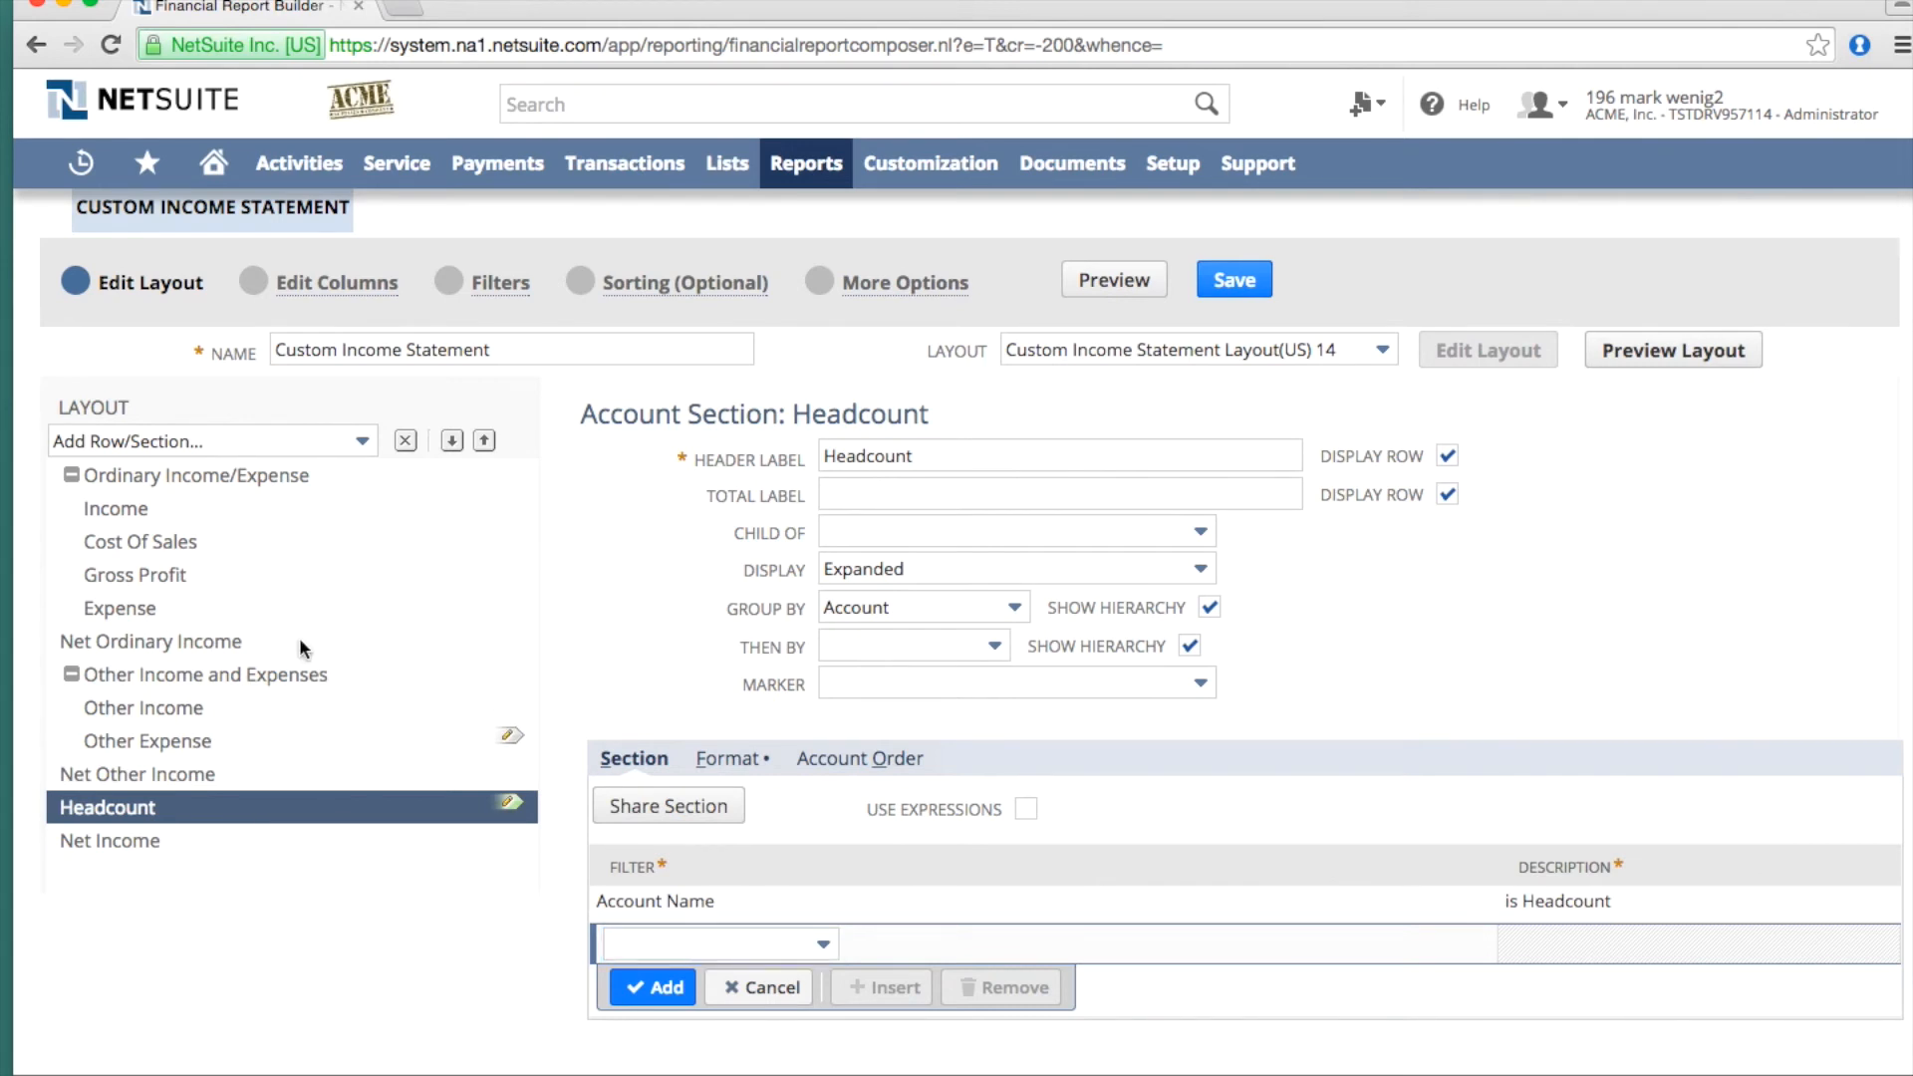
left_click(364, 441)
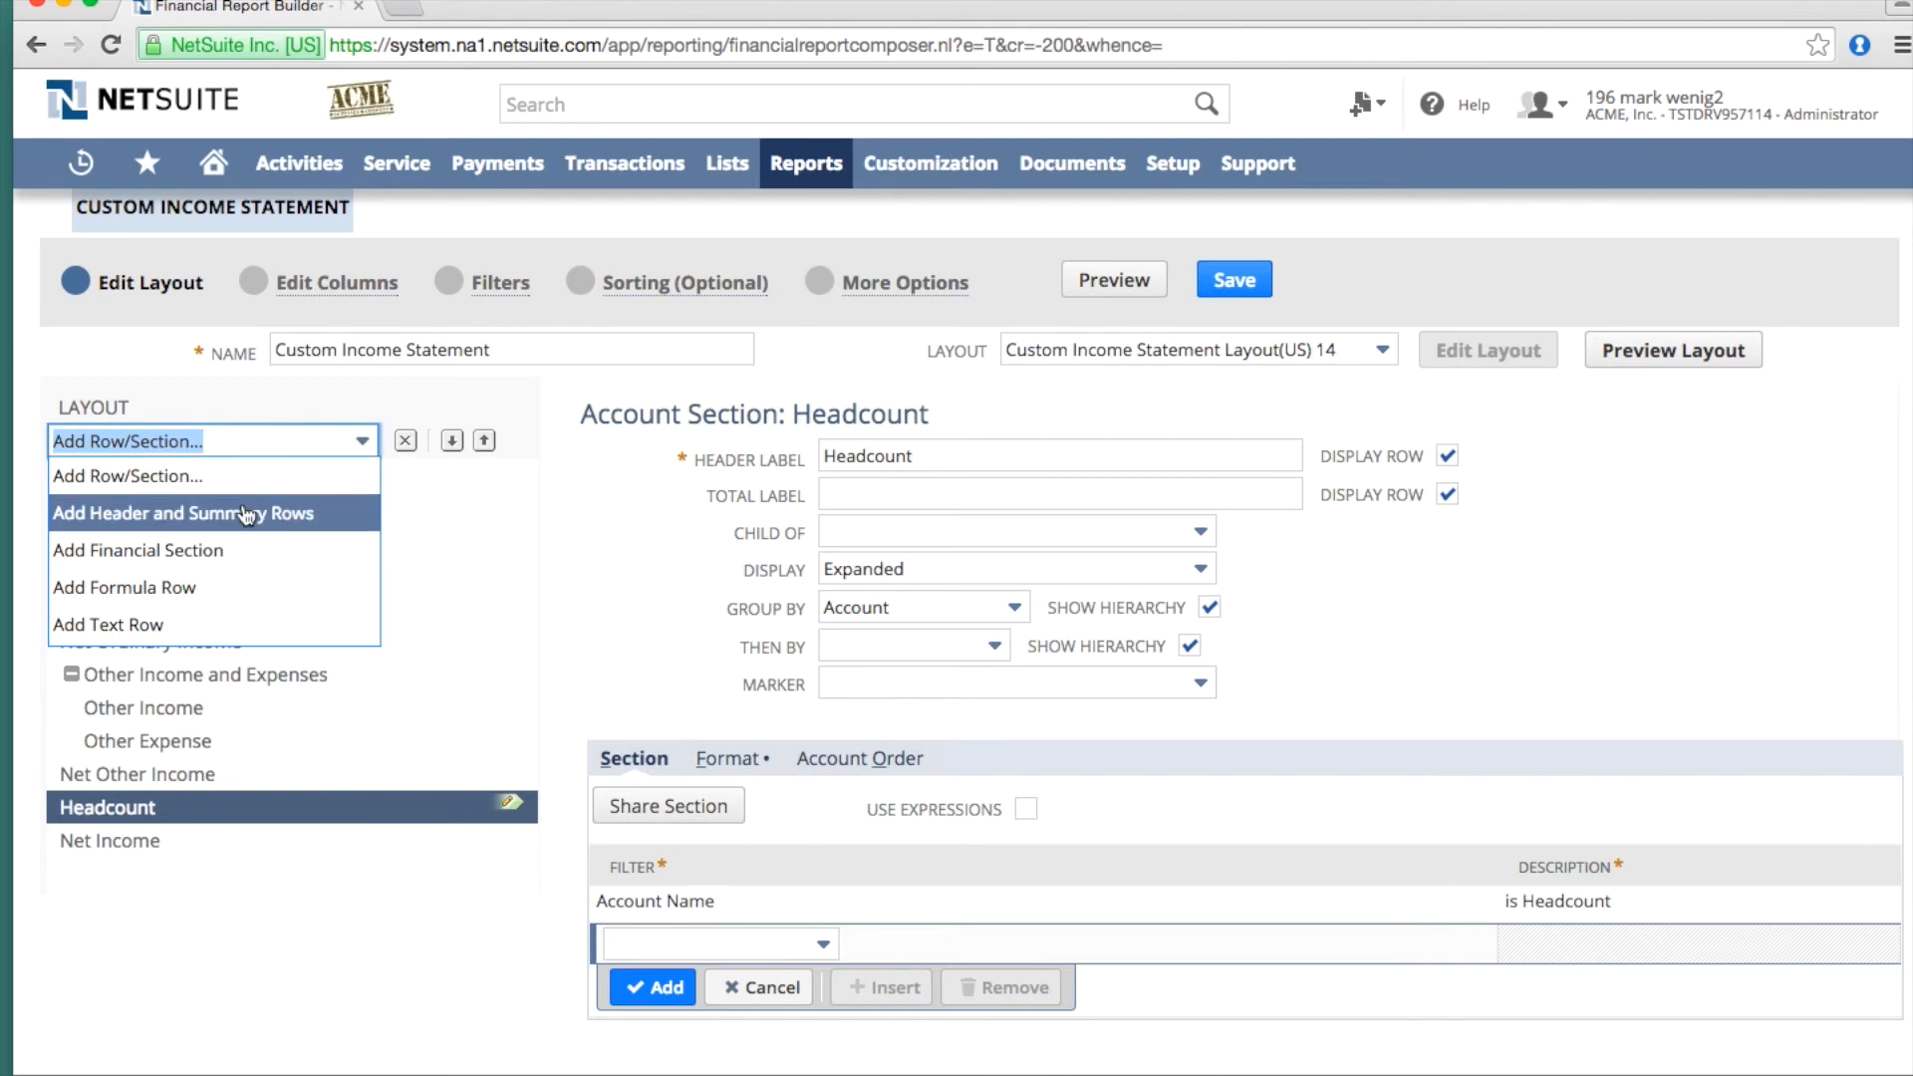
left_click(163, 587)
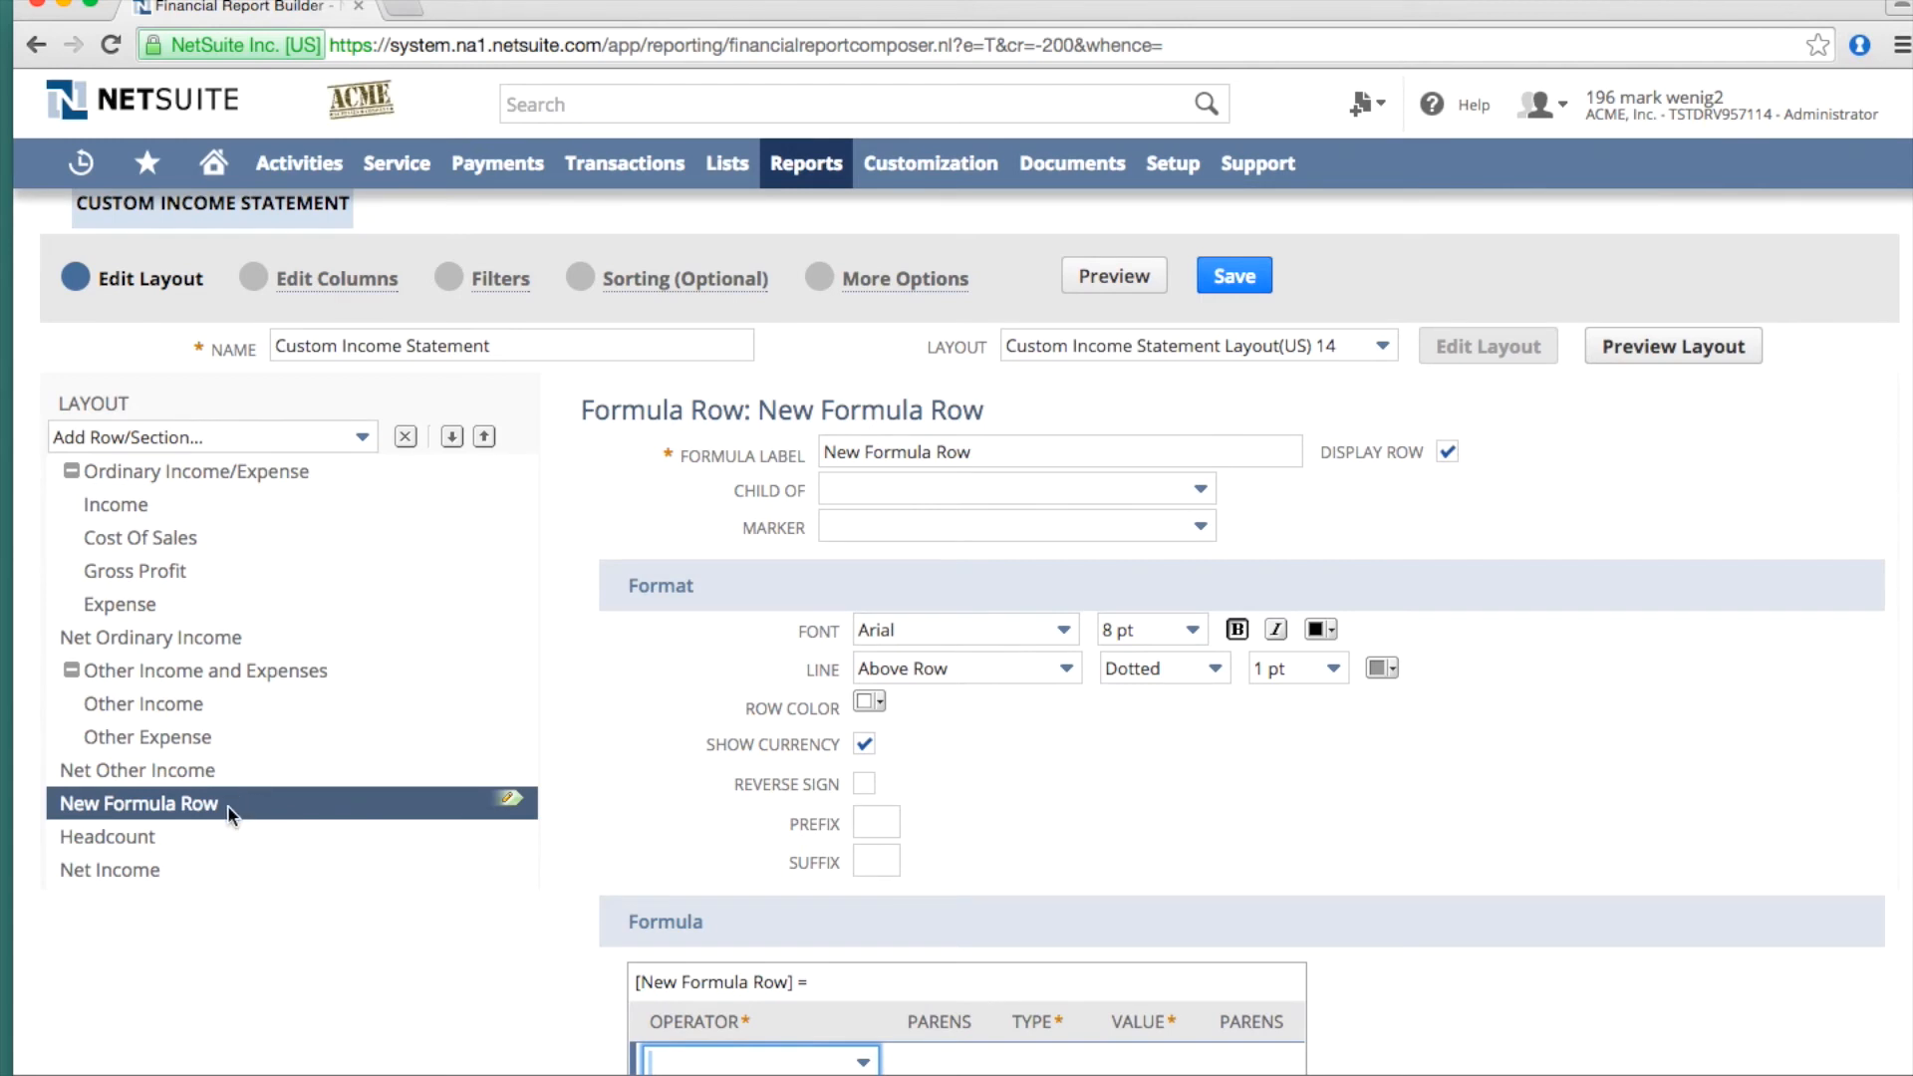
left_click_drag(994, 448, 829, 457)
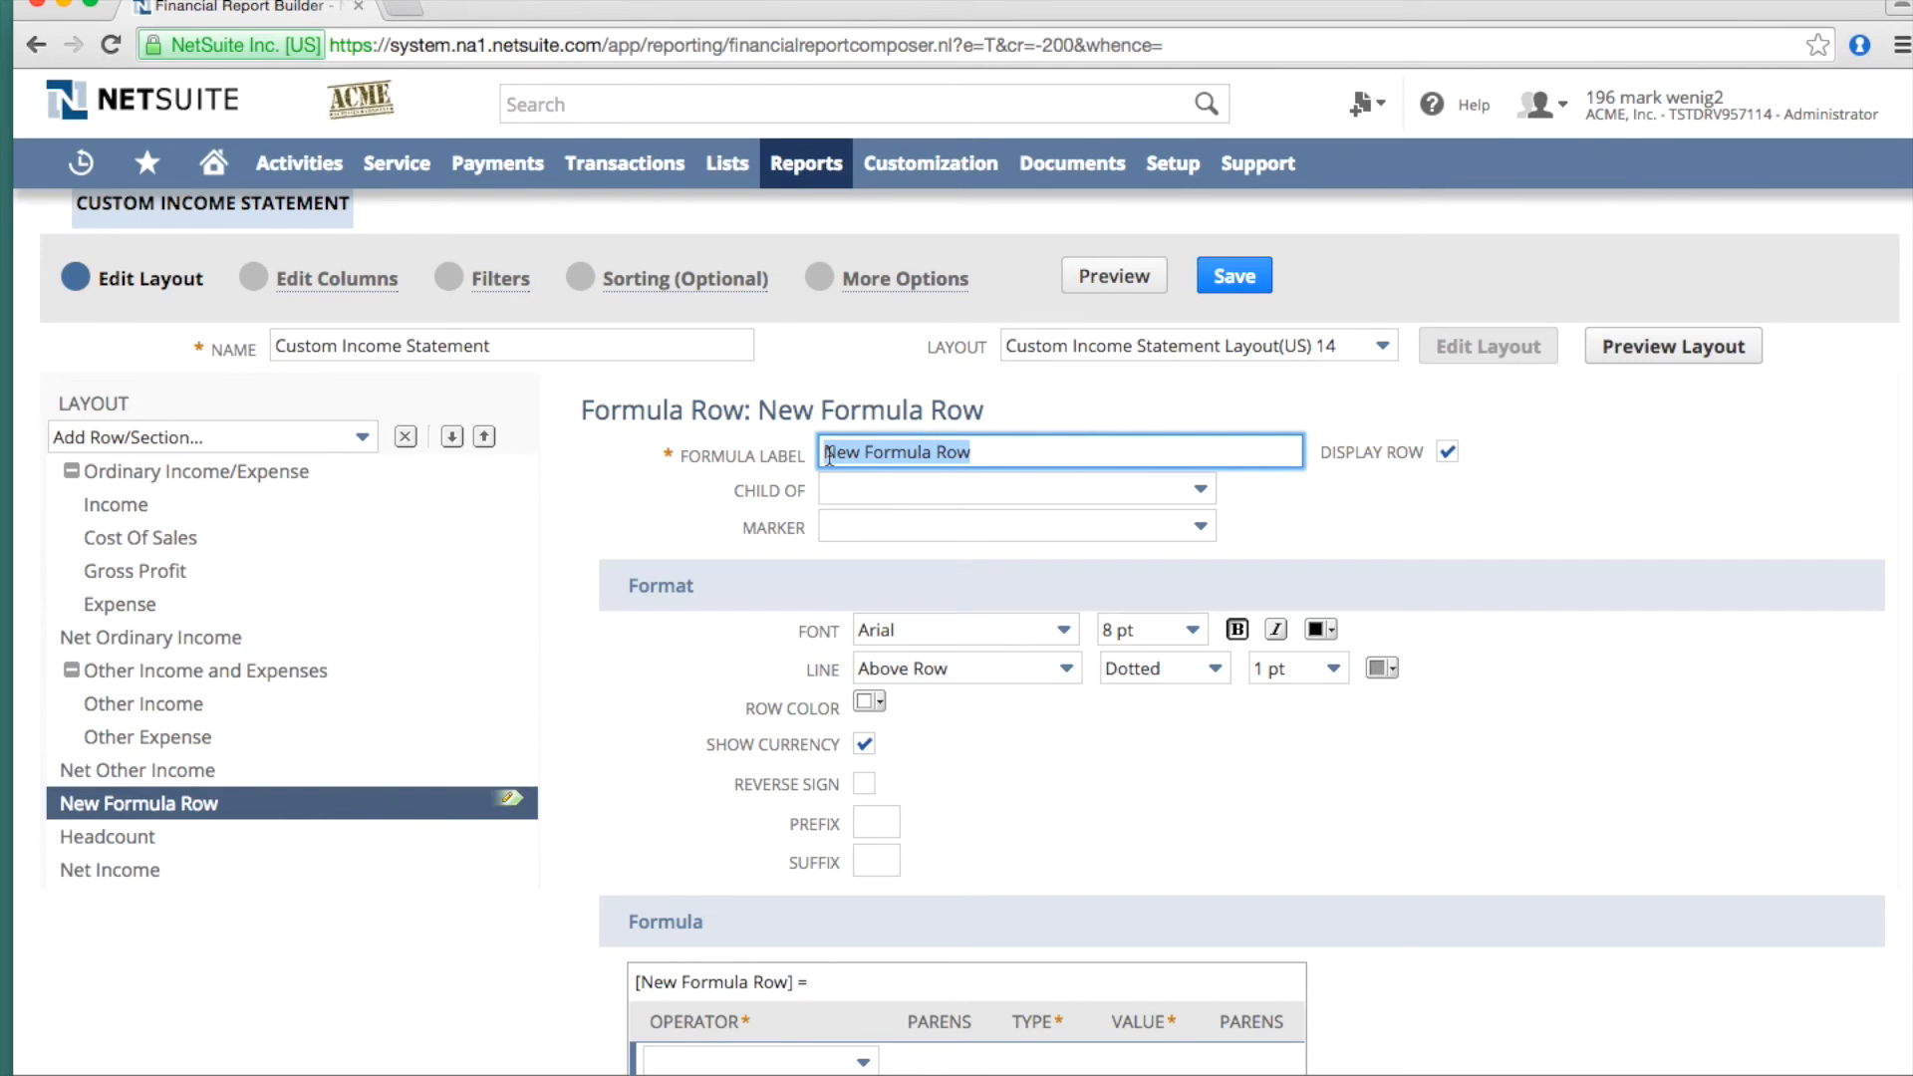
type("Rev")
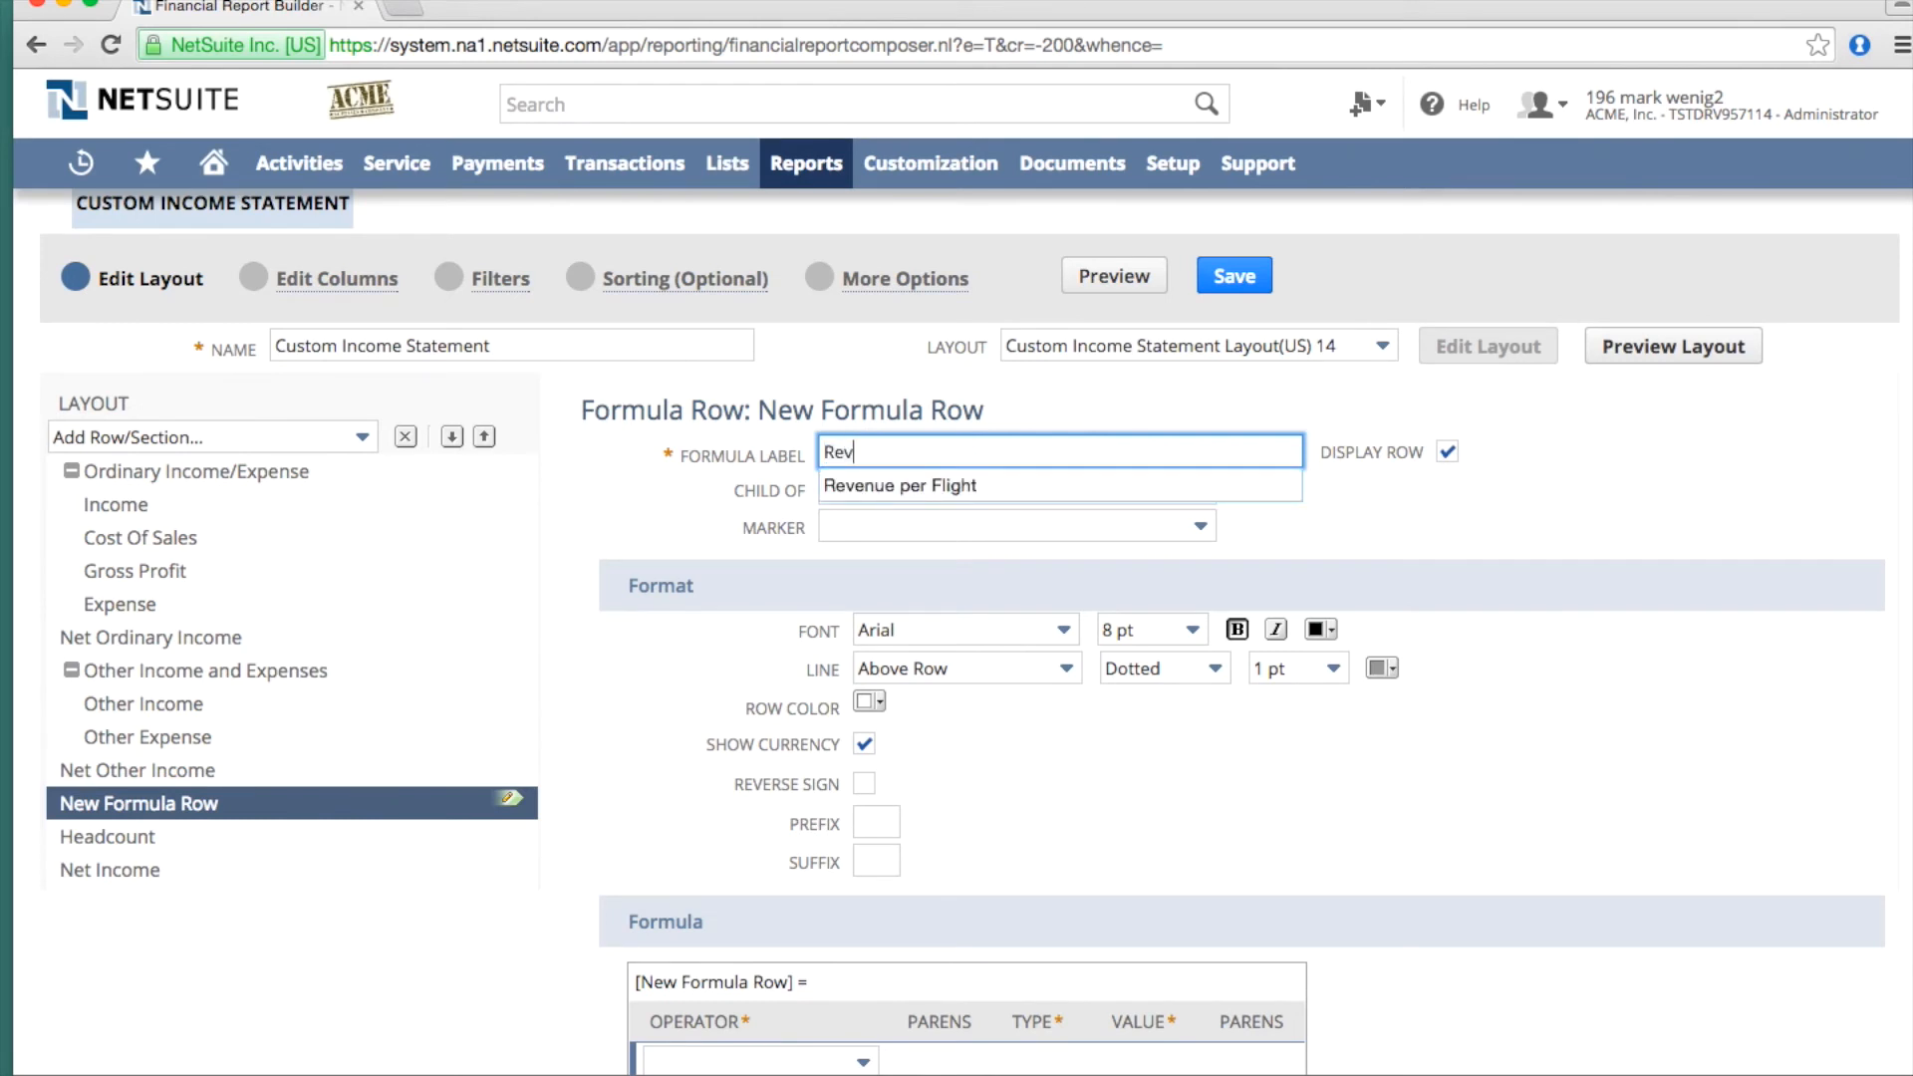
type("enue per Employee")
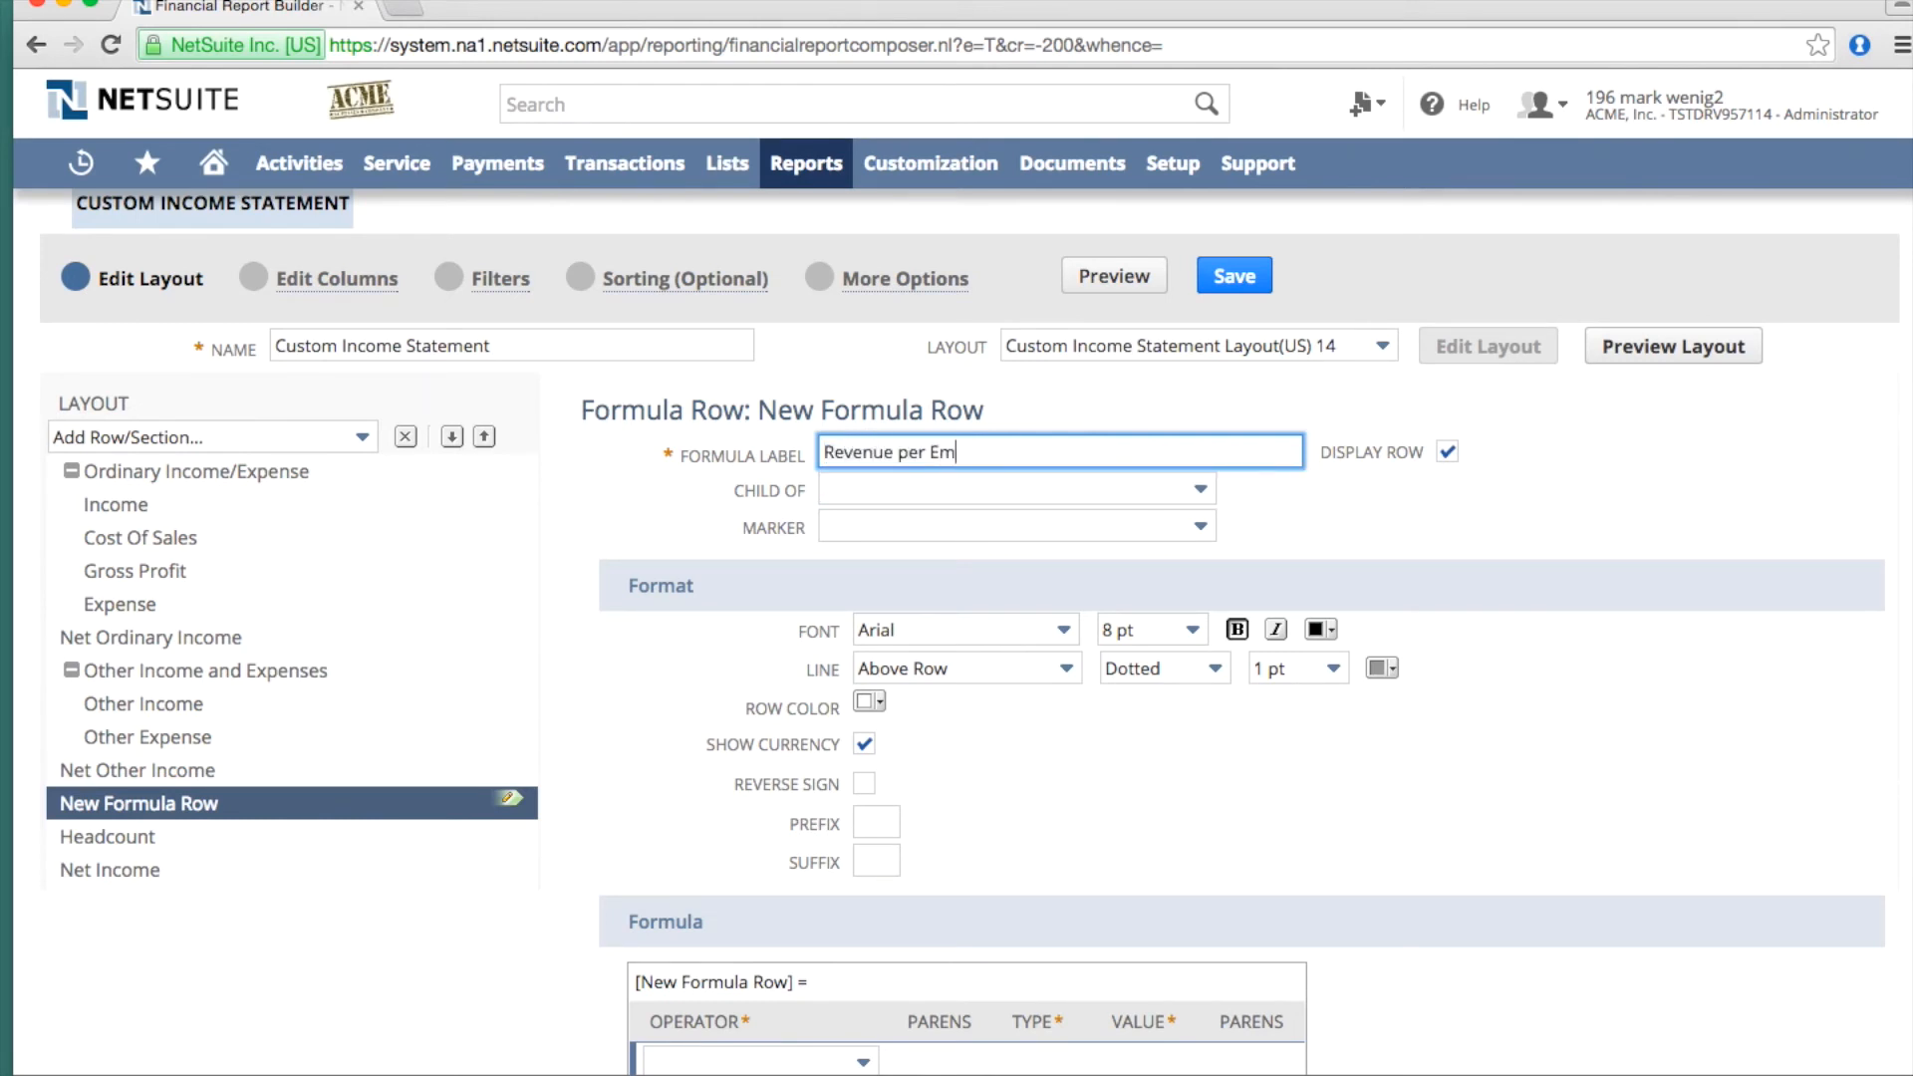
left_click(1228, 560)
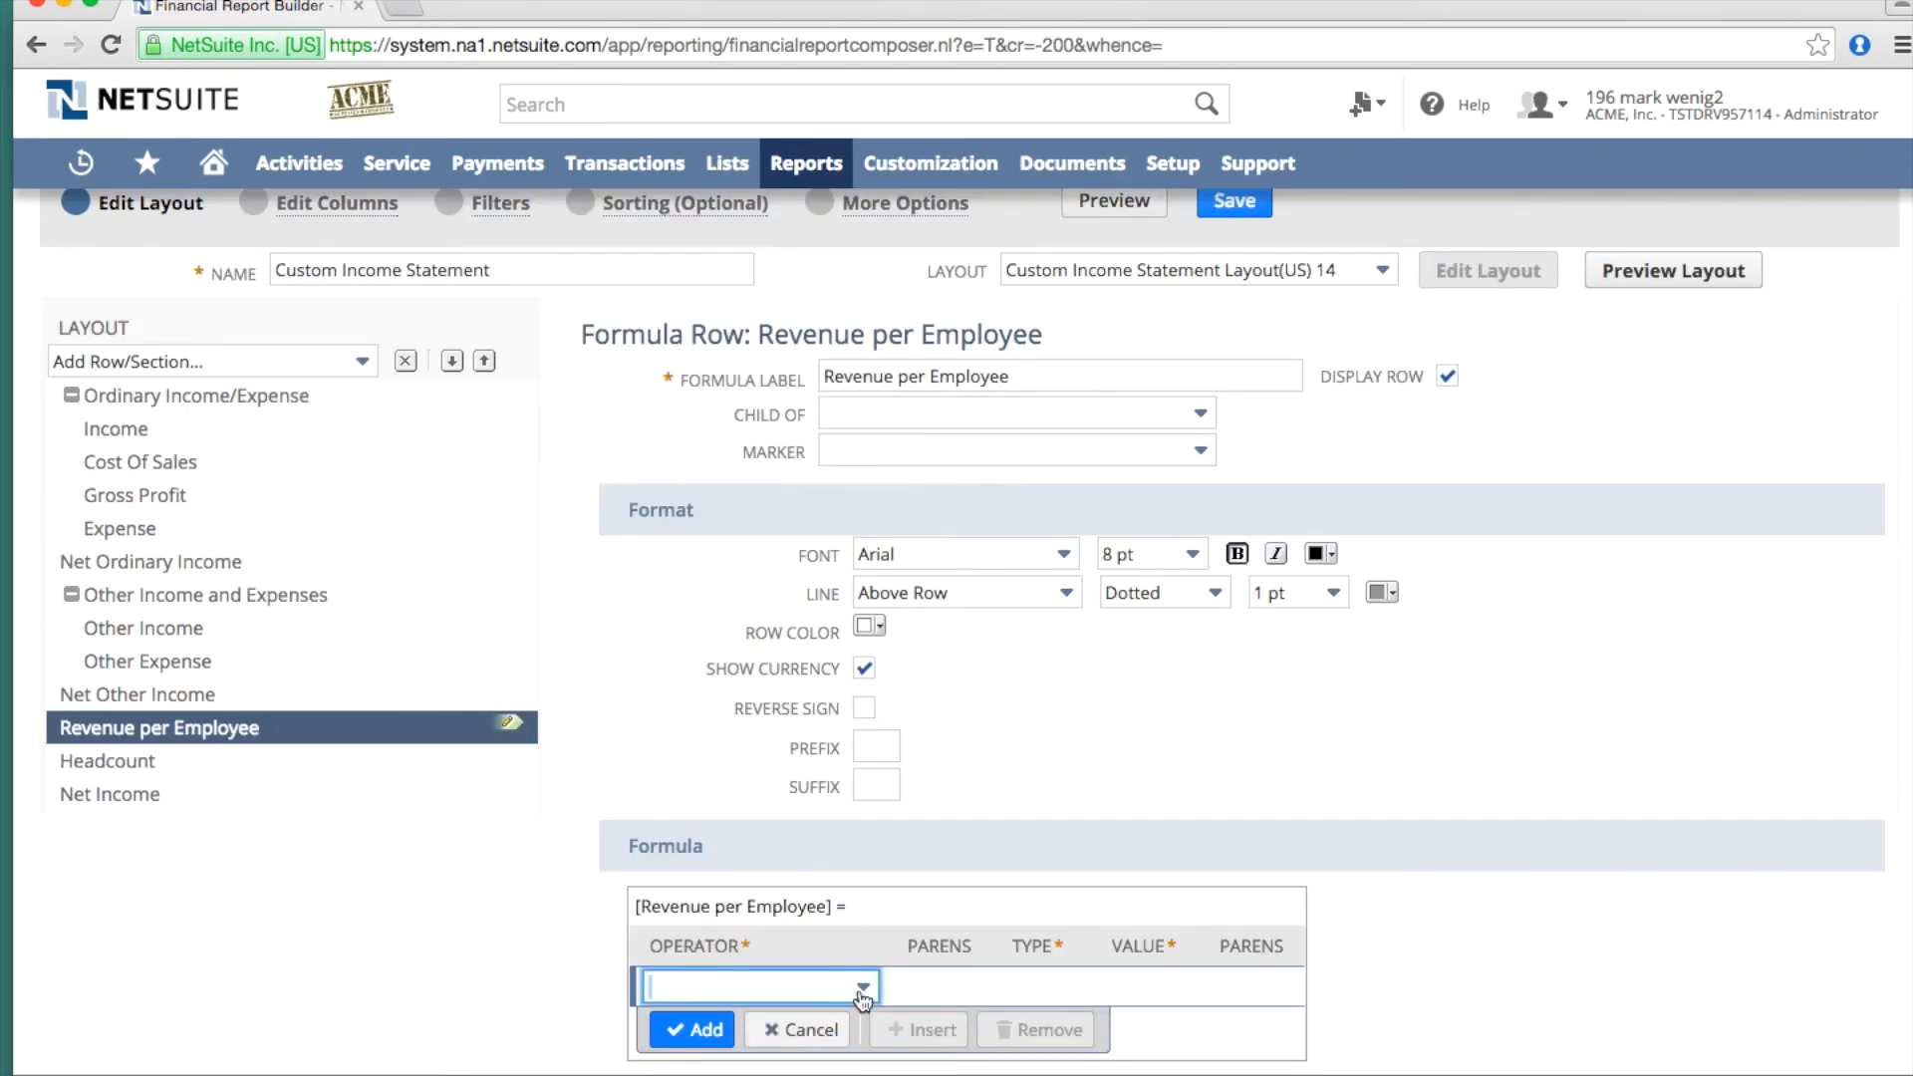
- Add the Income row as the first term of the Revenue per Employee formula
left_click(1049, 989)
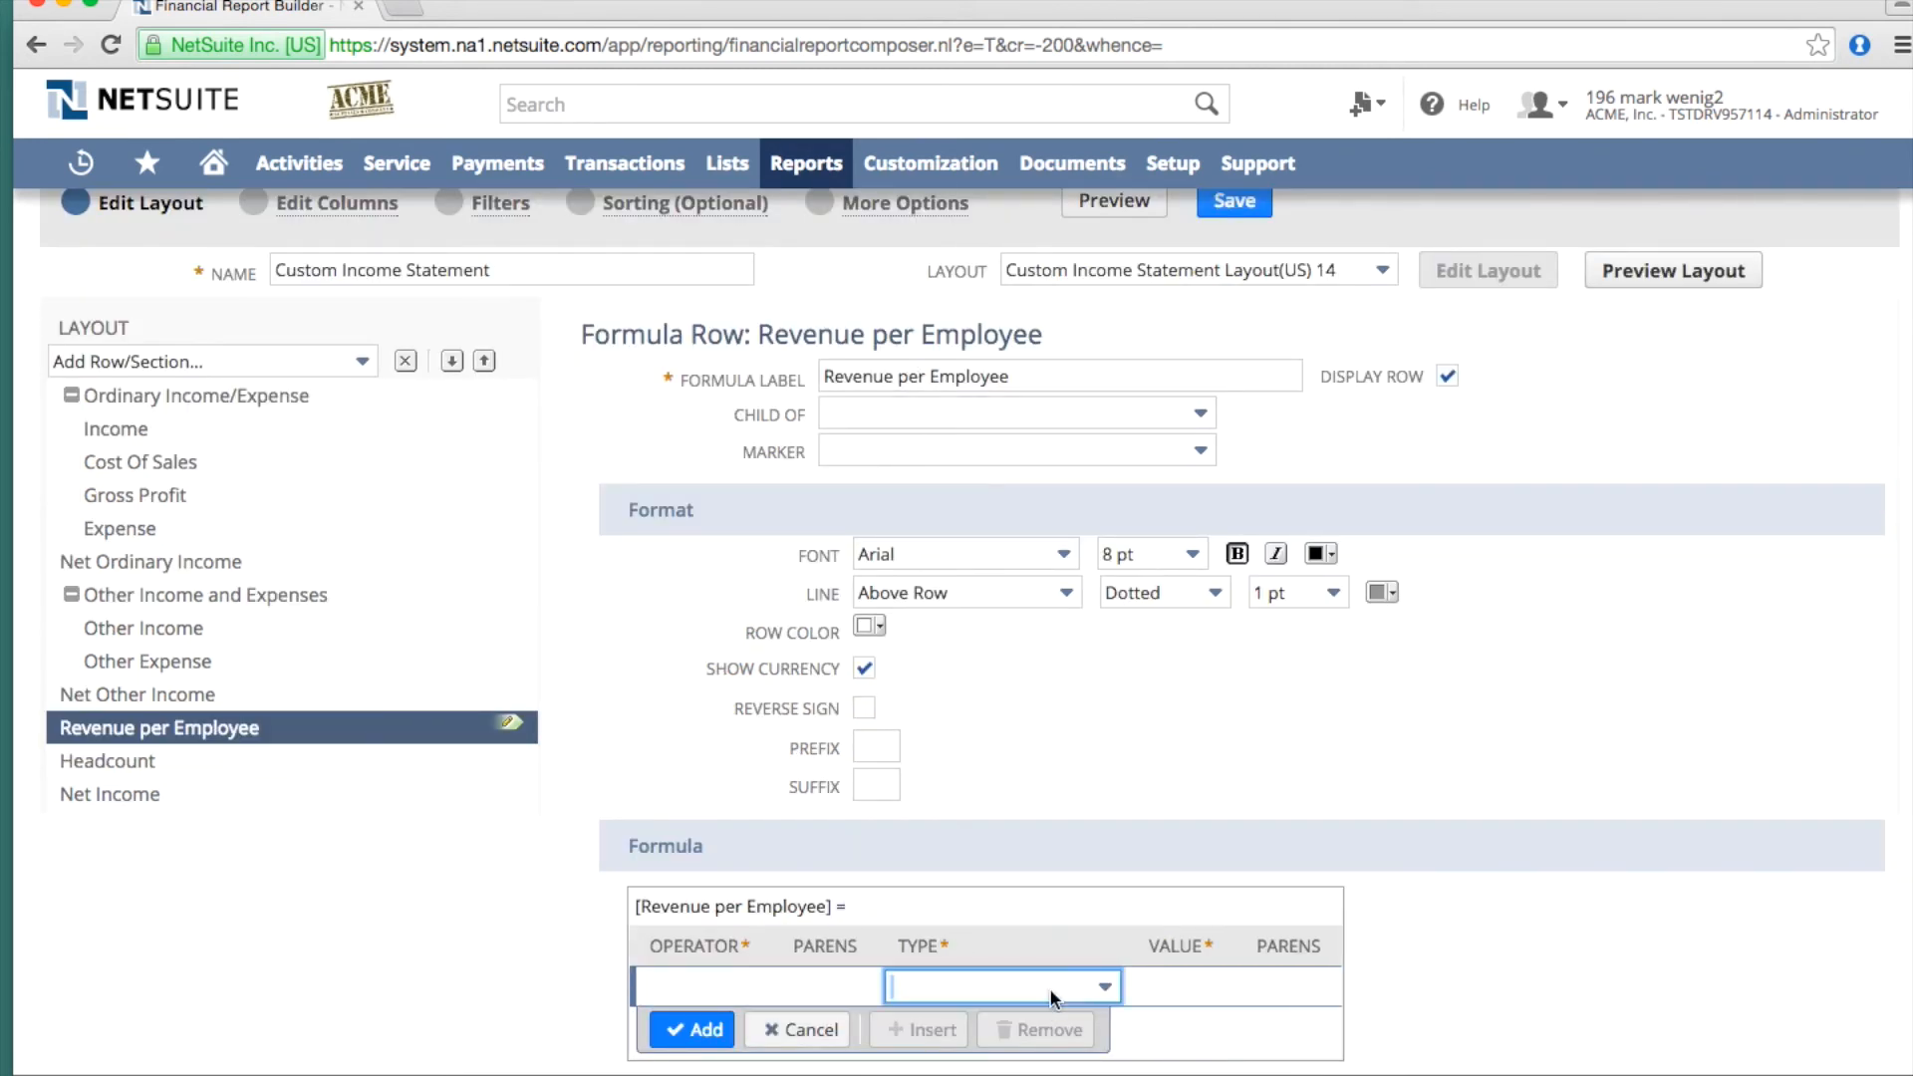
left_click(1059, 984)
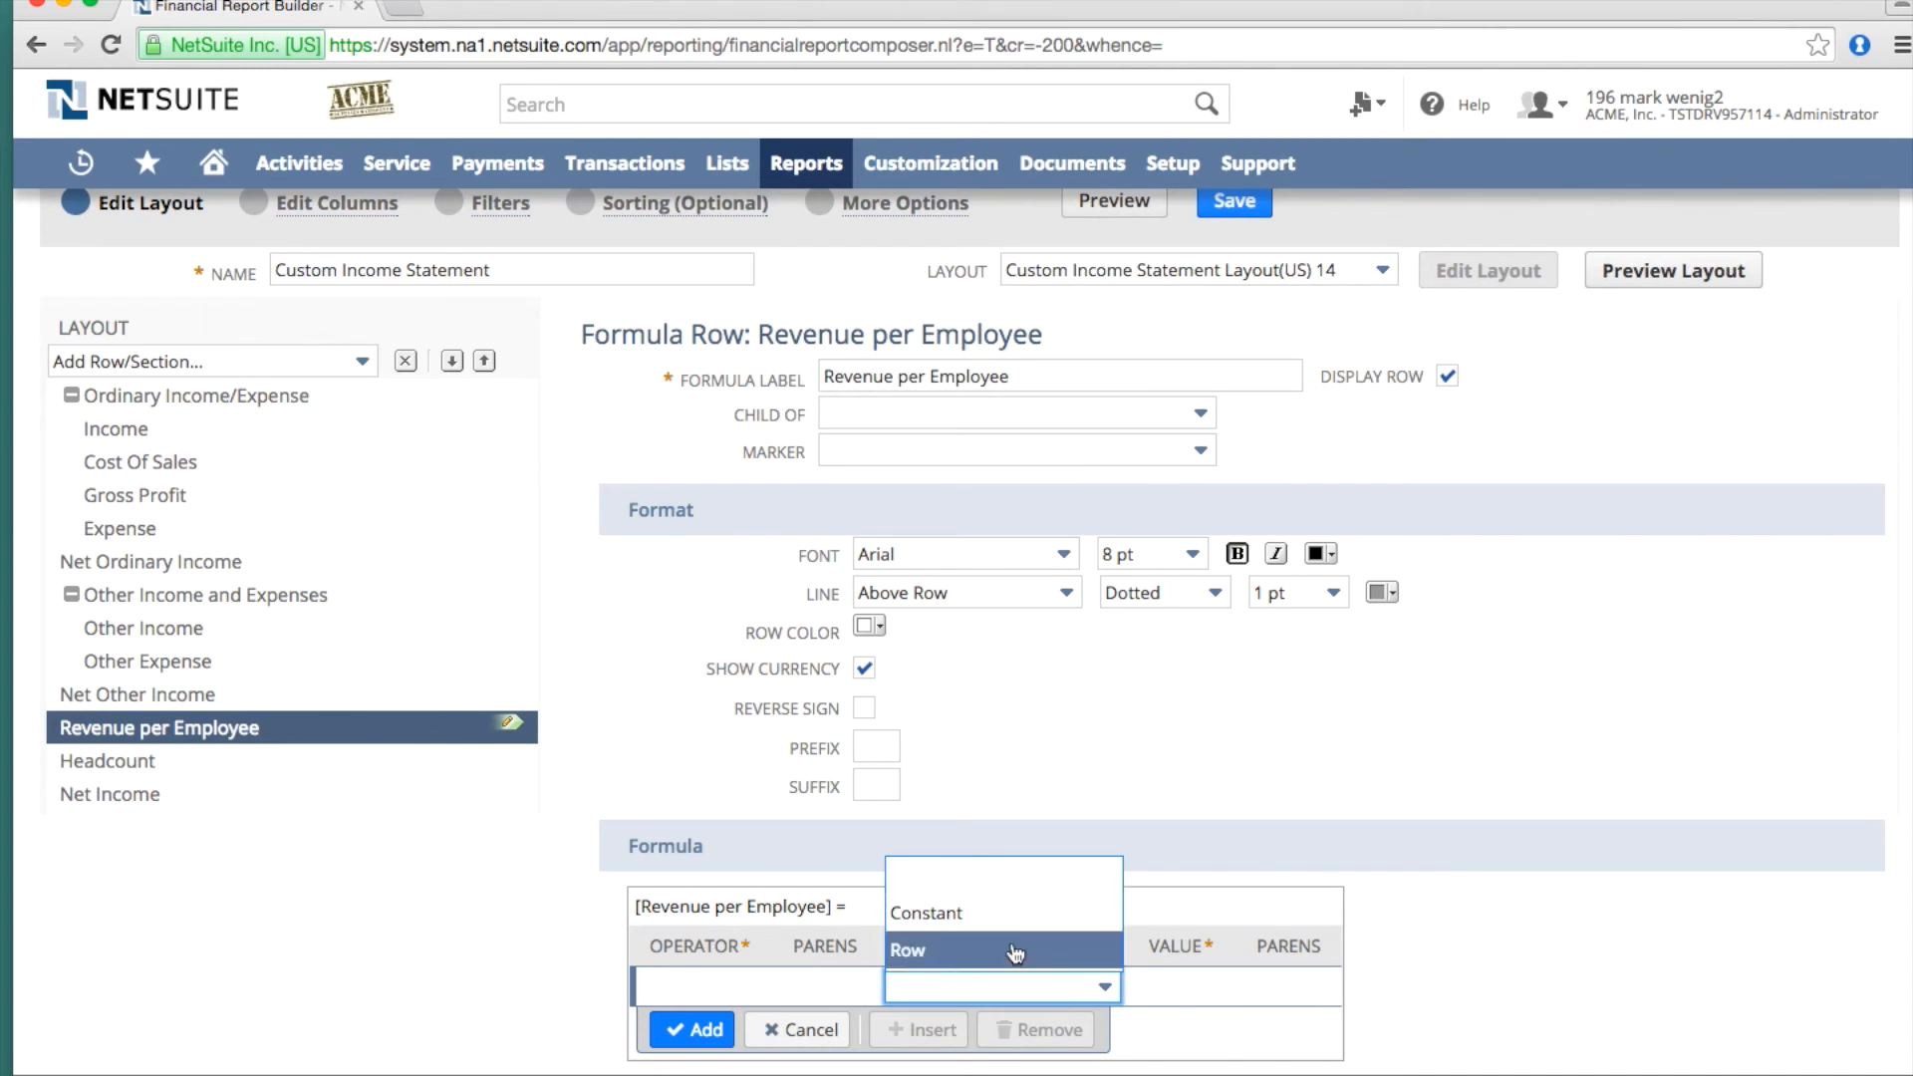
left_click(1026, 955)
left_click(1172, 986)
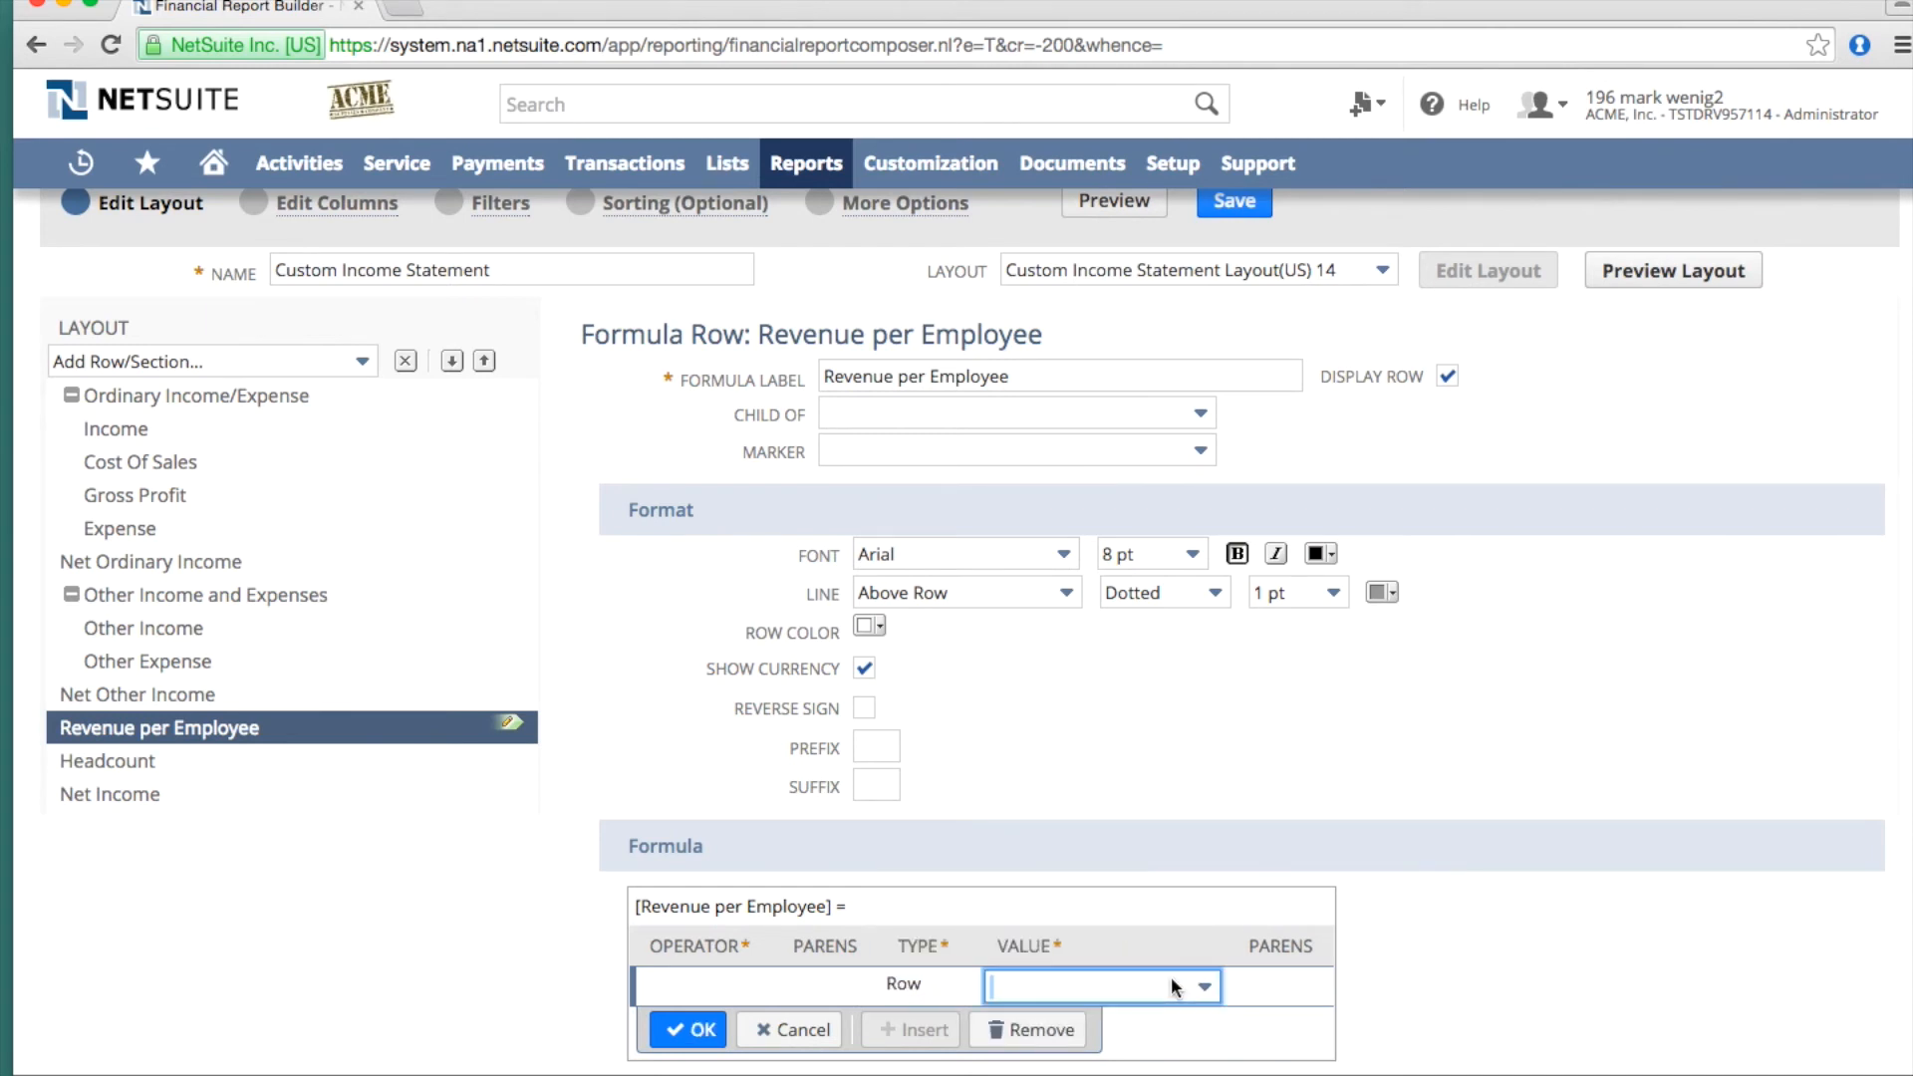
left_click(1169, 977)
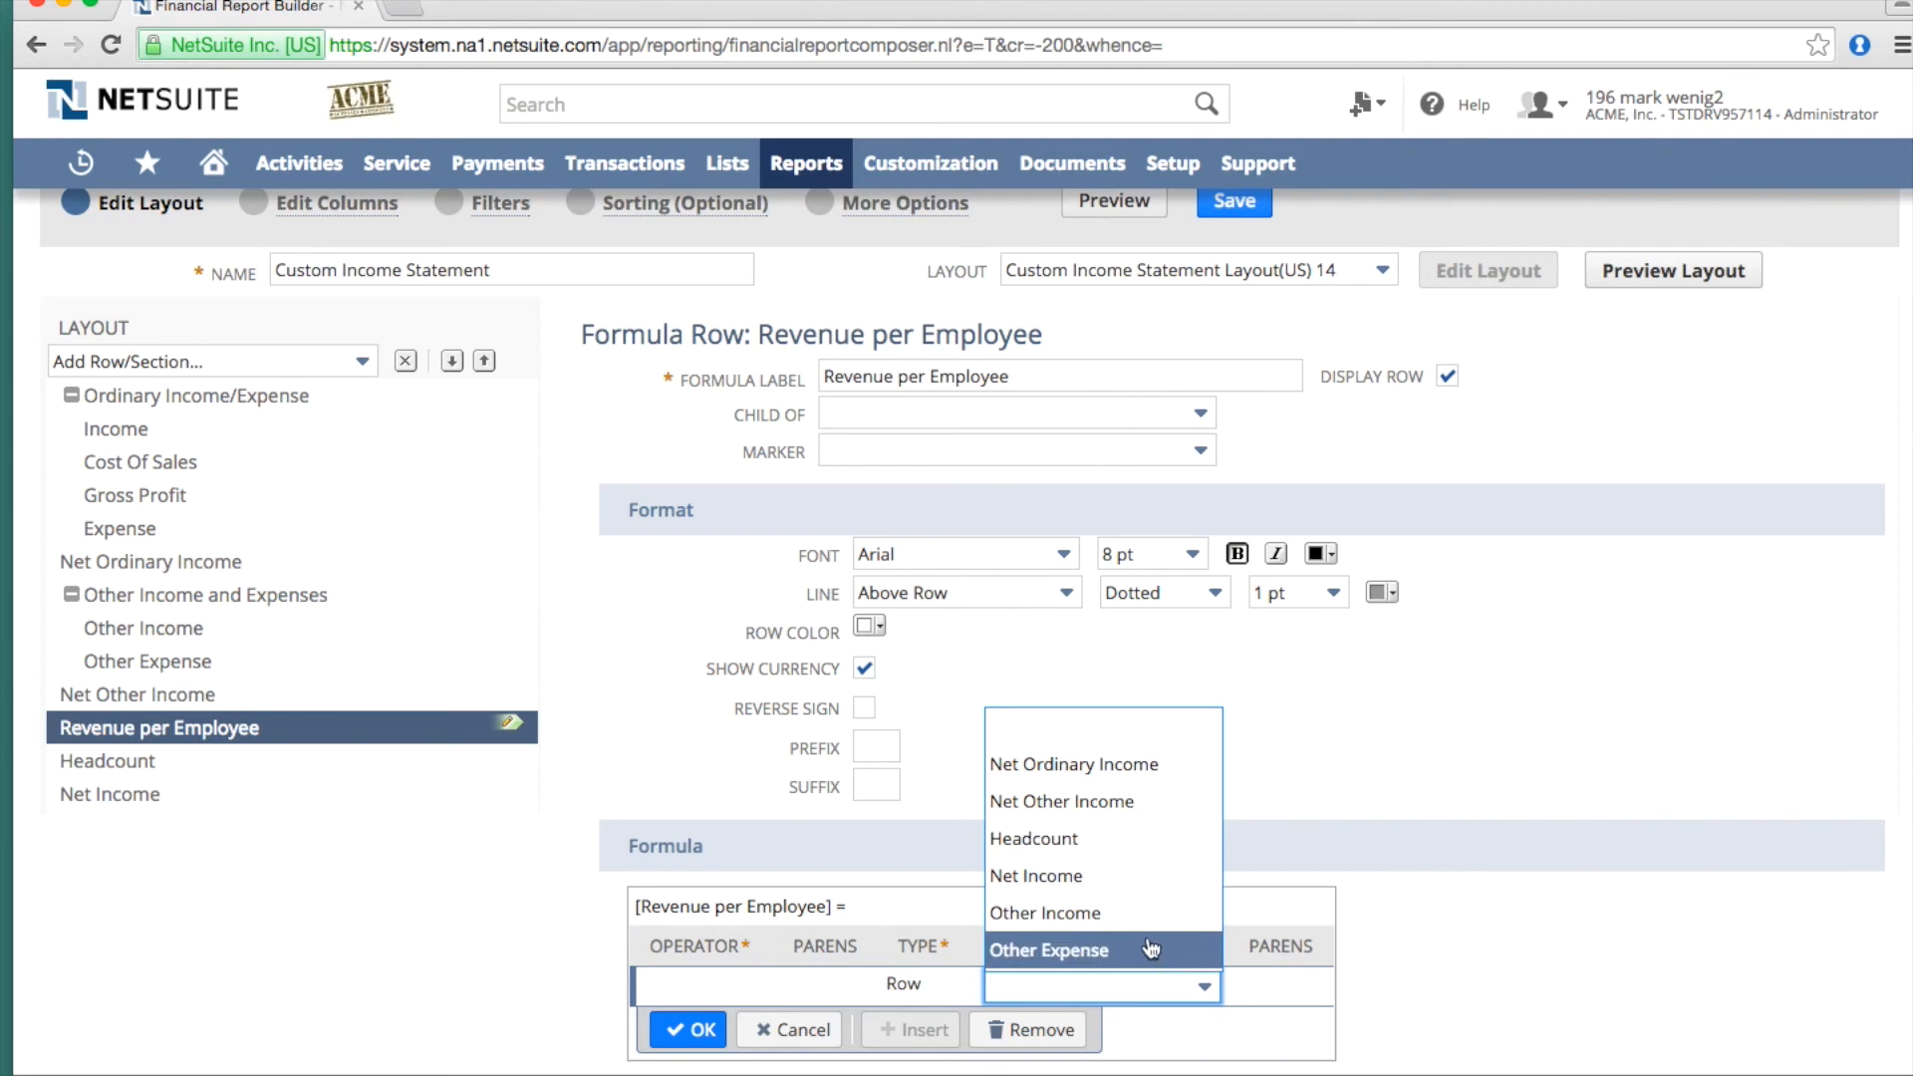
scroll(1145, 946, "down", 3)
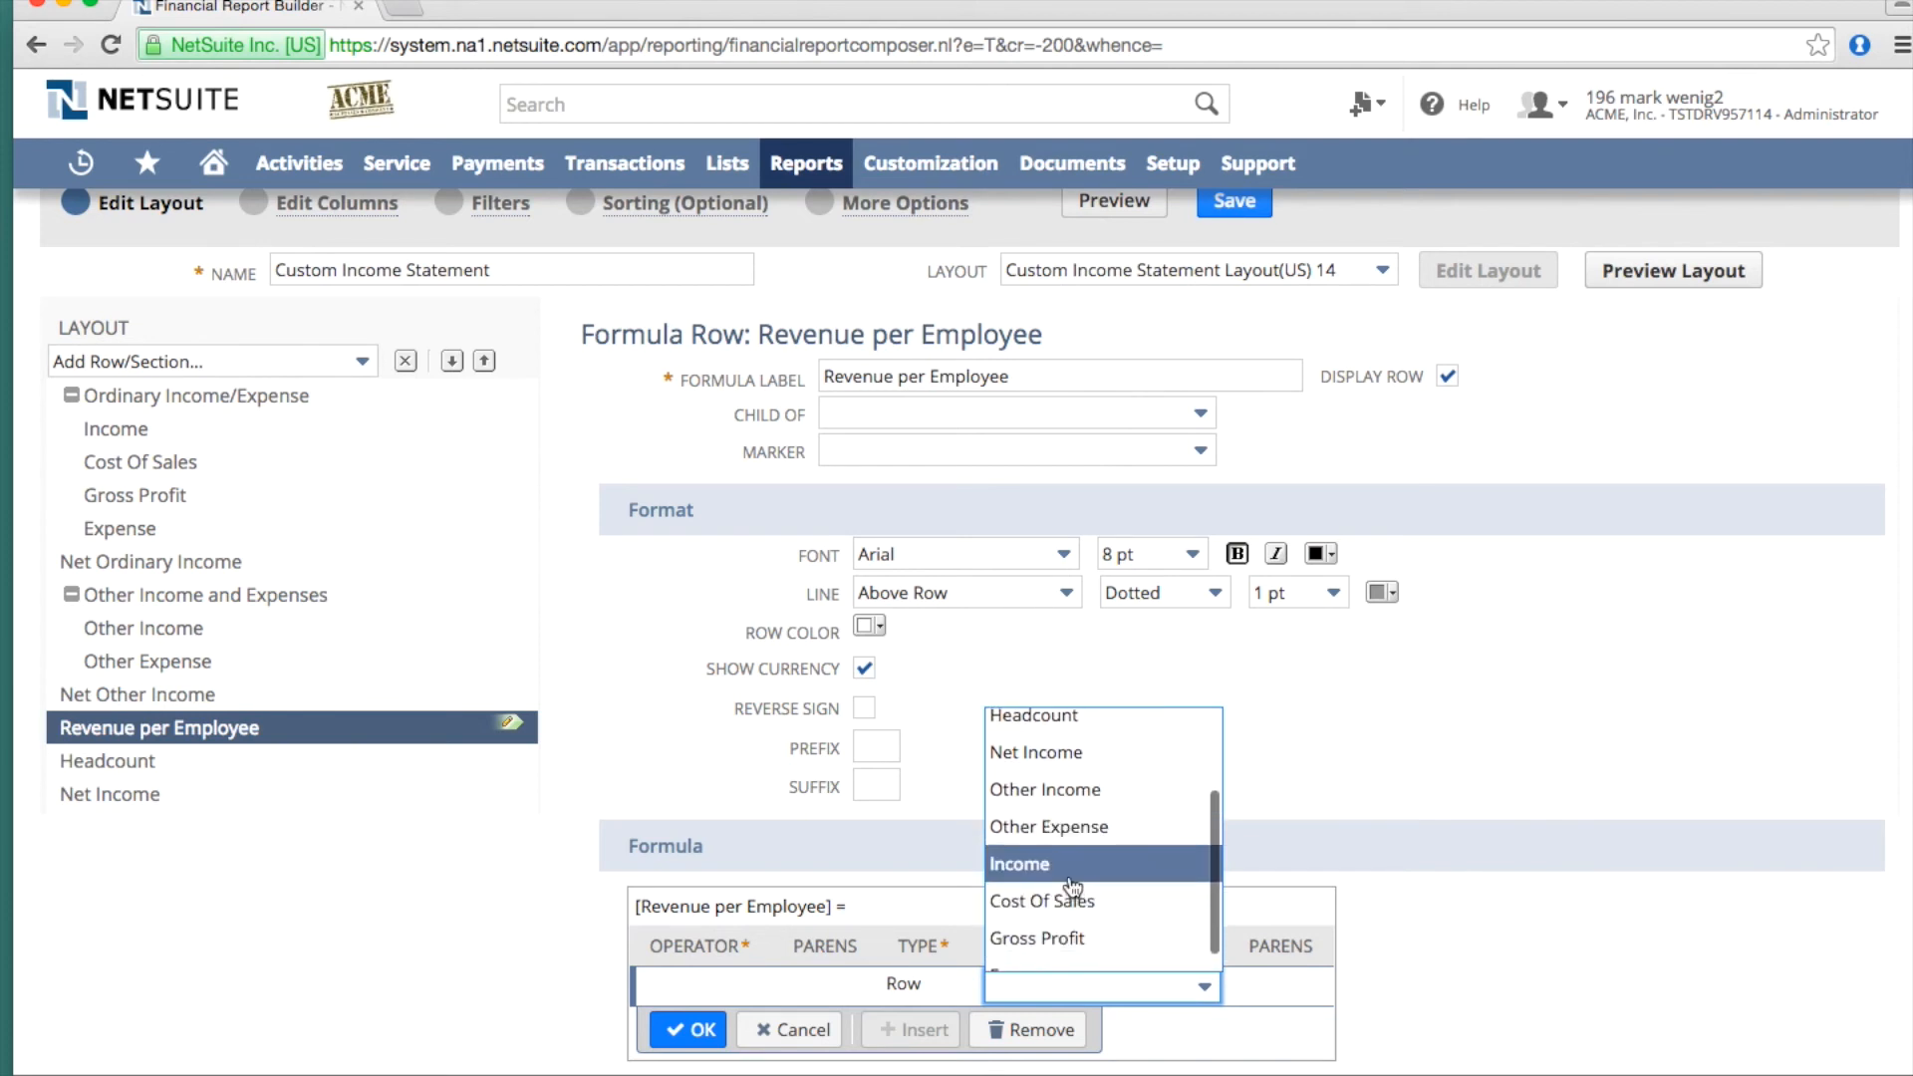
left_click(1062, 867)
left_click(689, 1029)
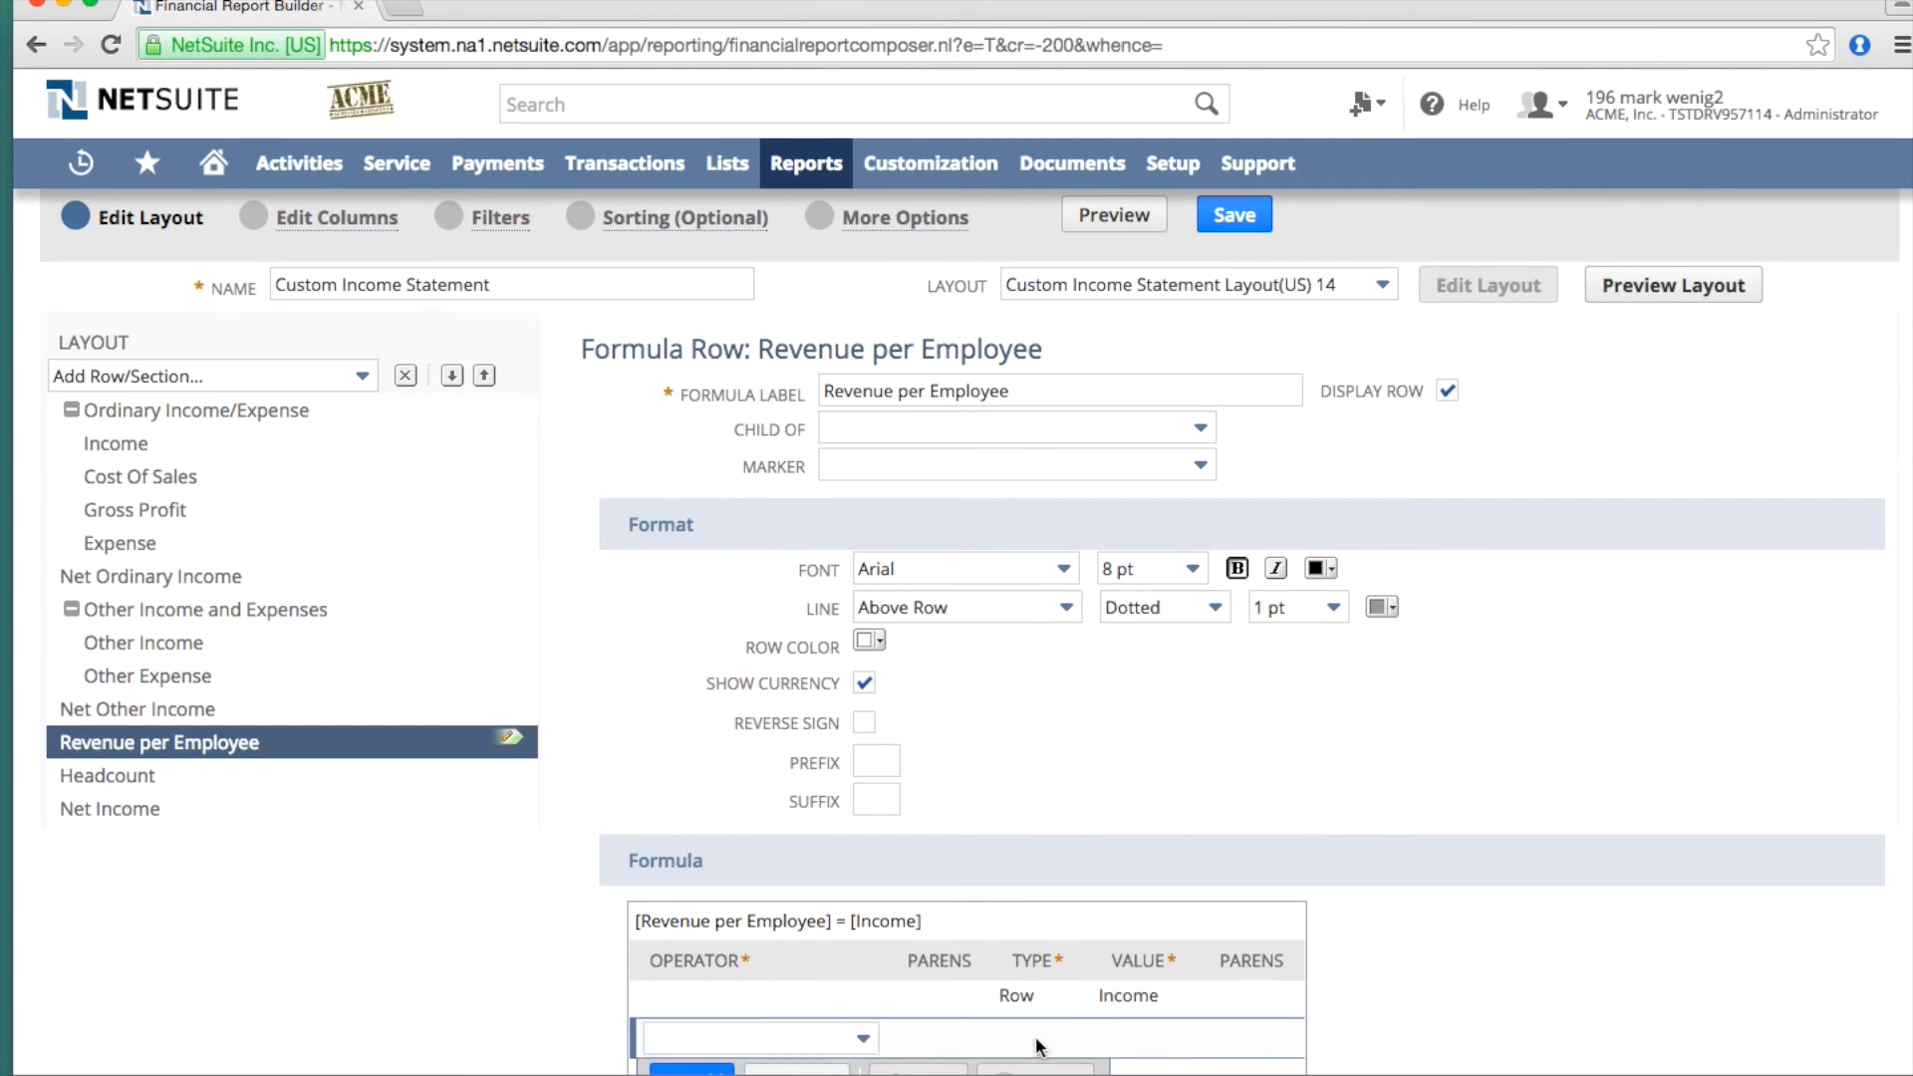
- Add a second formula line that divides Income by the Headcount row
left_click(1036, 1036)
left_click(1024, 1032)
left_click(971, 1002)
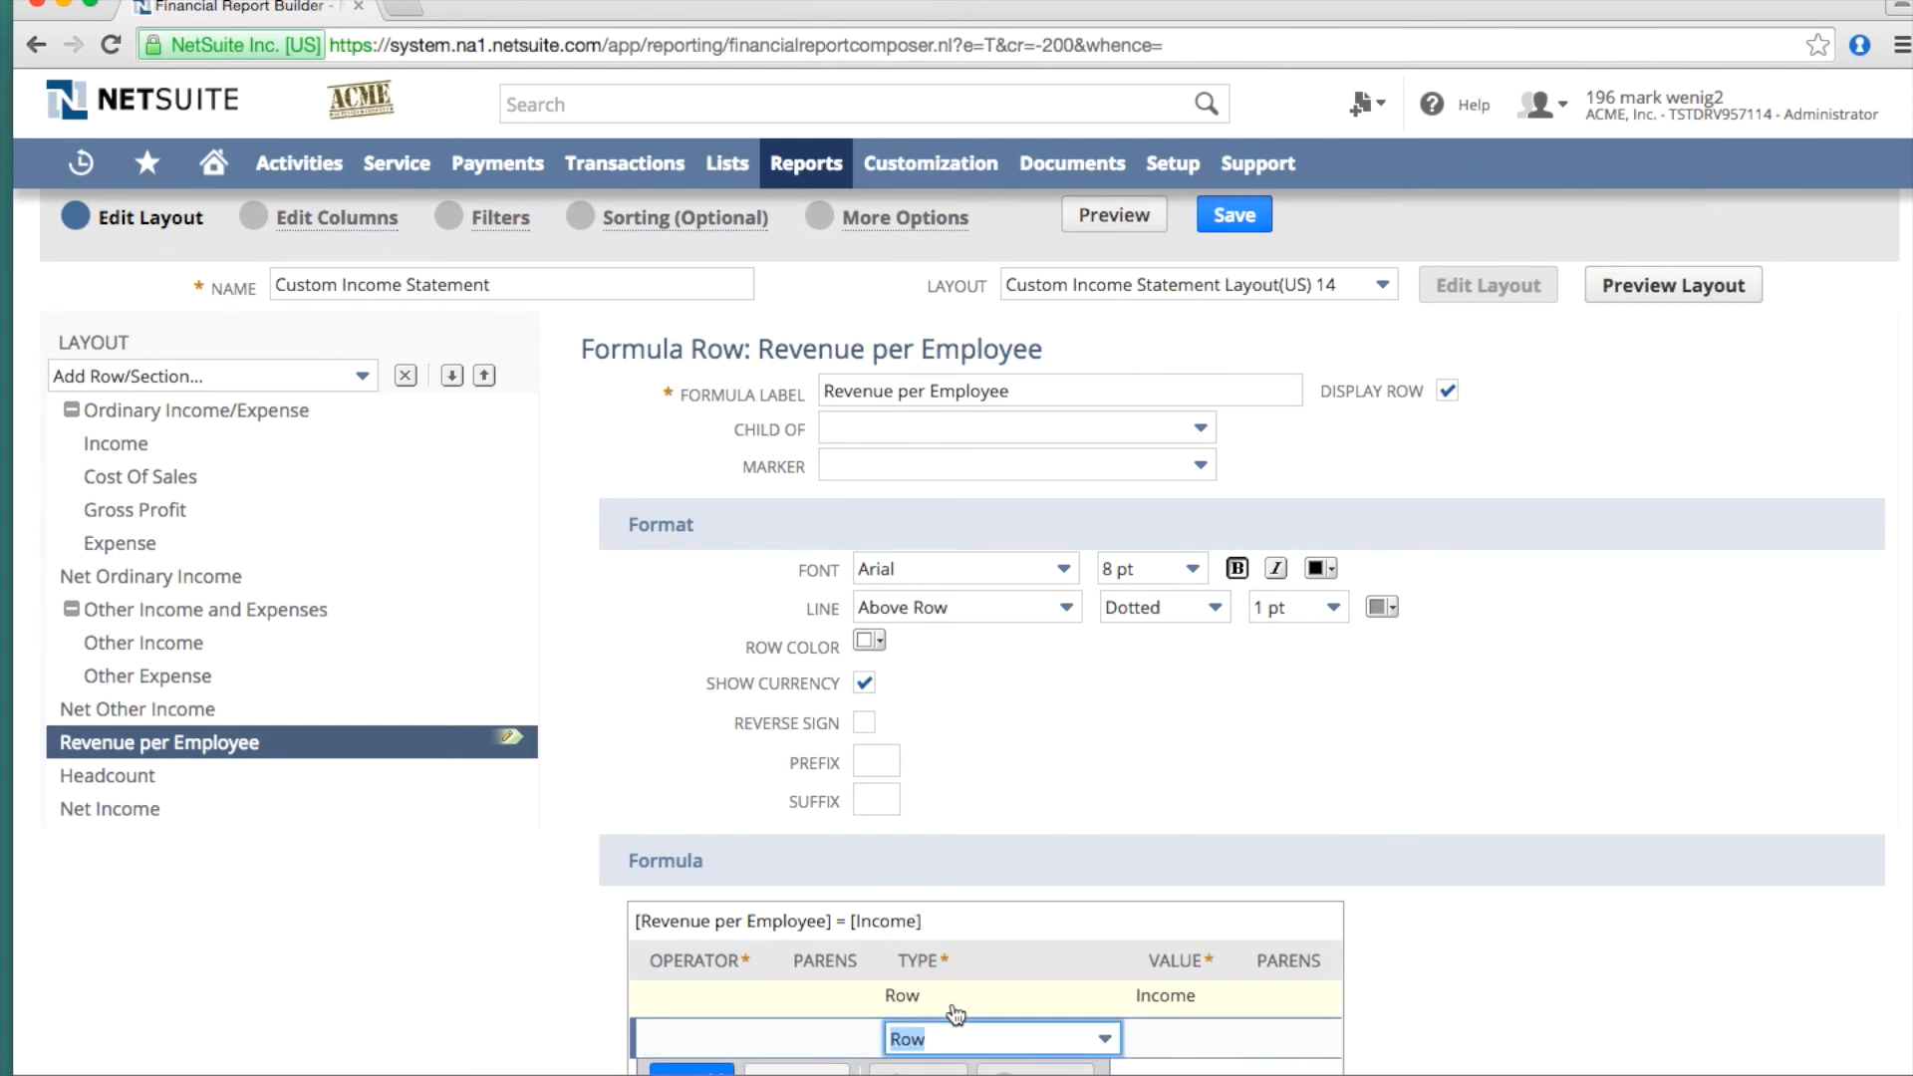
left_click(722, 1039)
left_click(691, 1034)
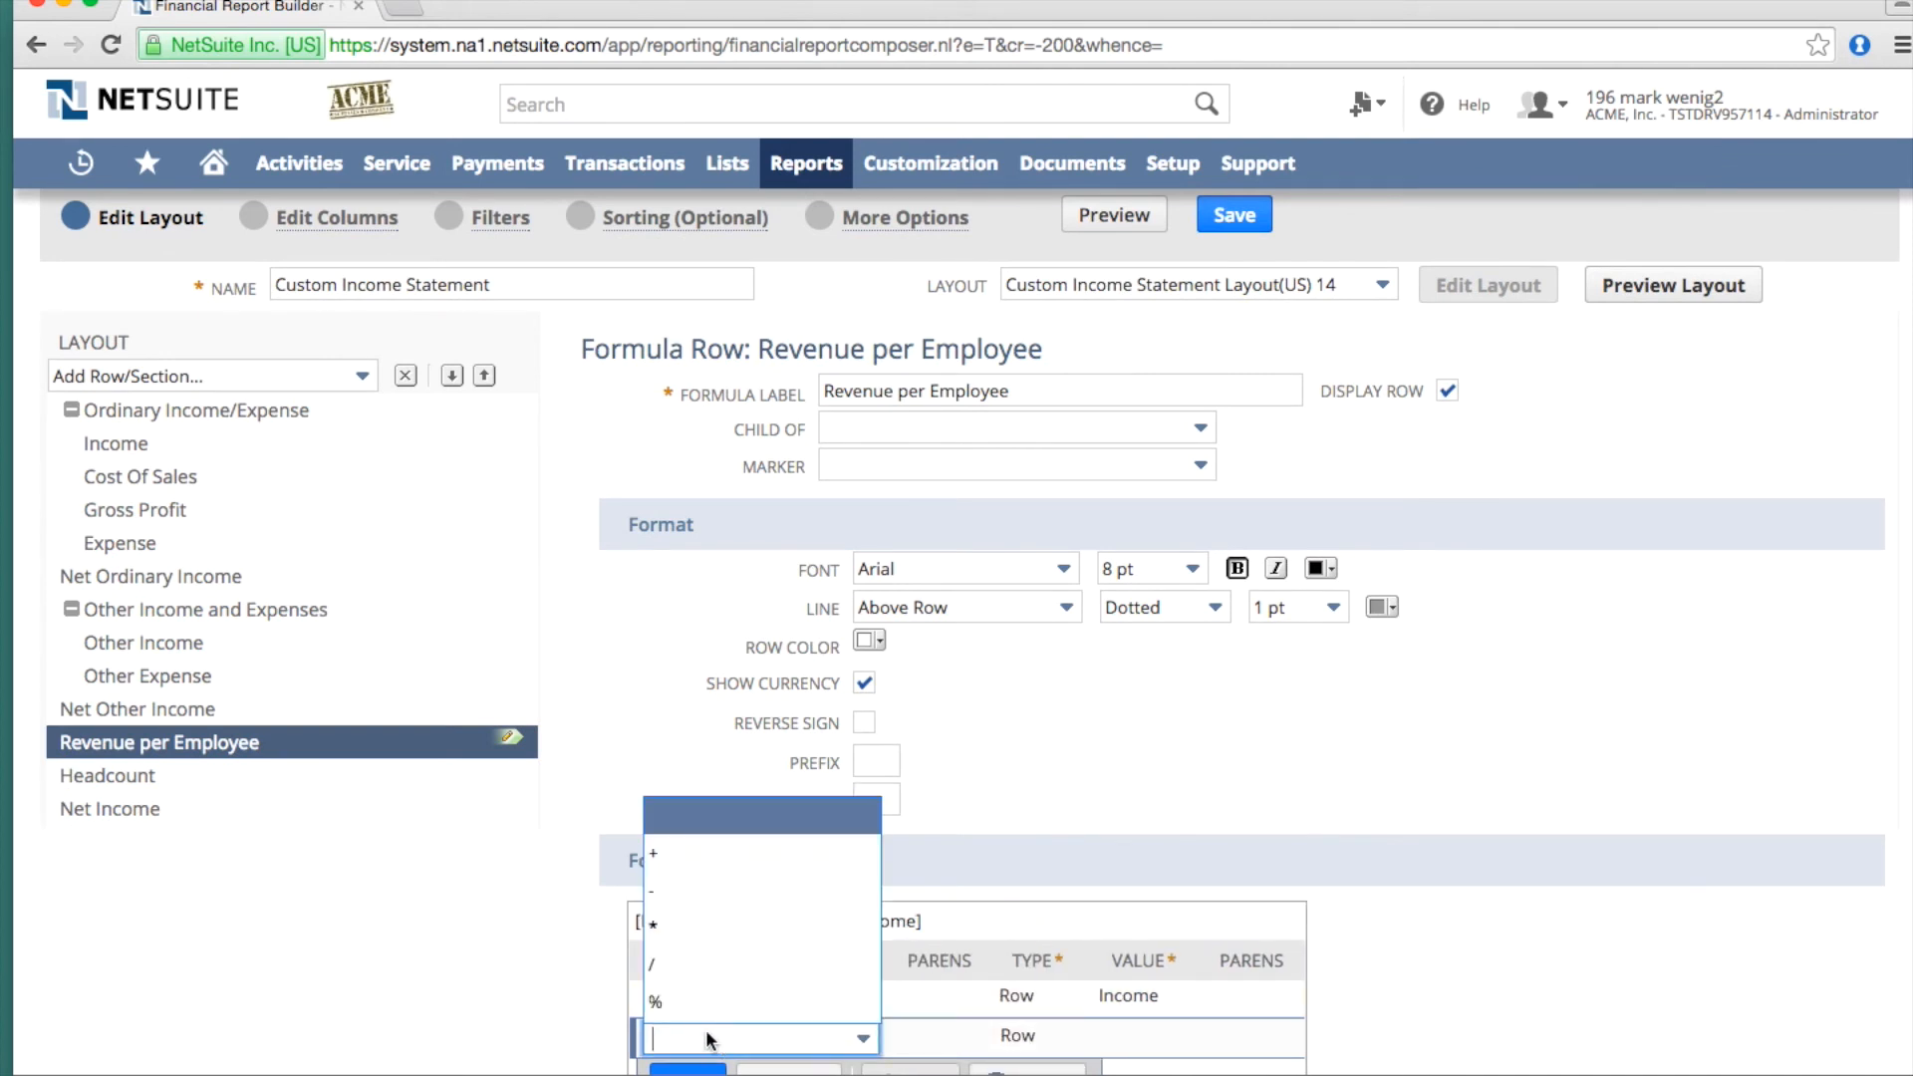
left_click(683, 973)
left_click(1118, 1032)
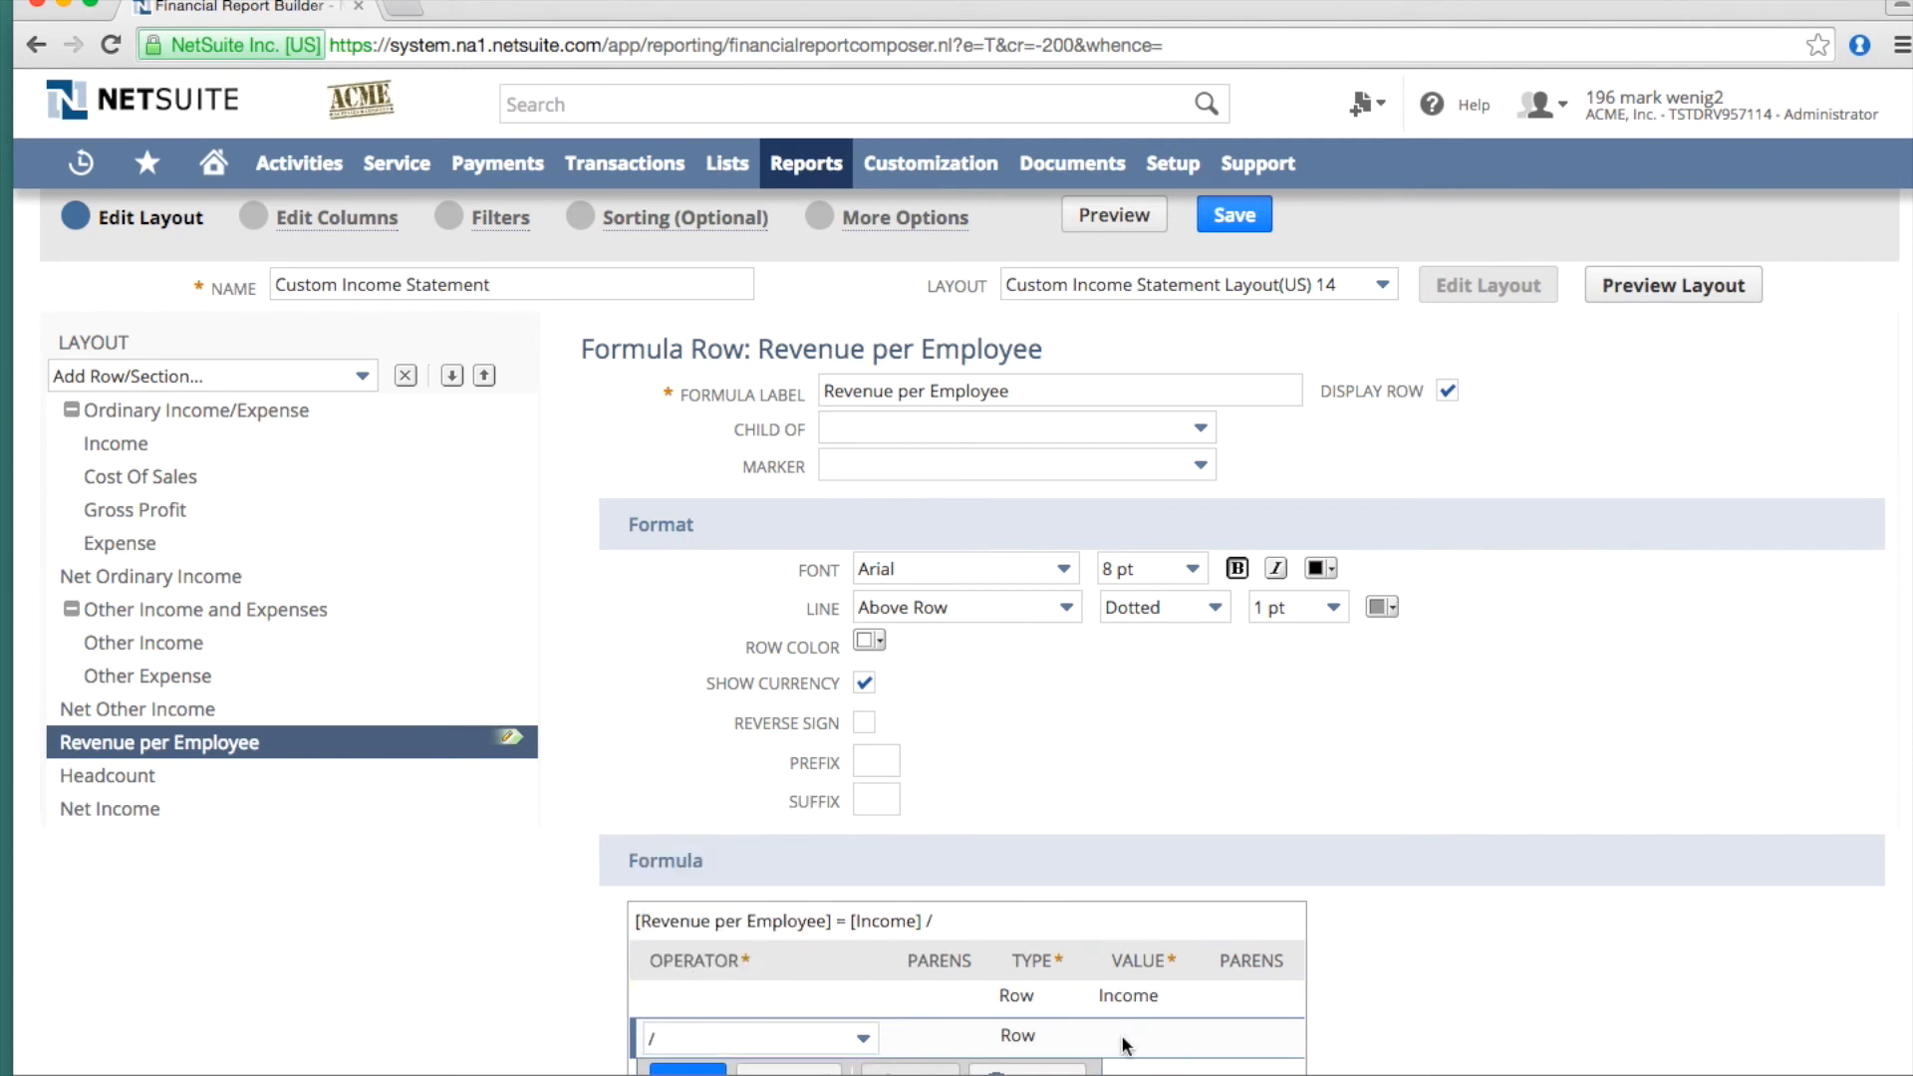
left_click(1123, 1039)
left_click(1036, 890)
scroll(896, 884, "down", 1)
left_click(692, 1018)
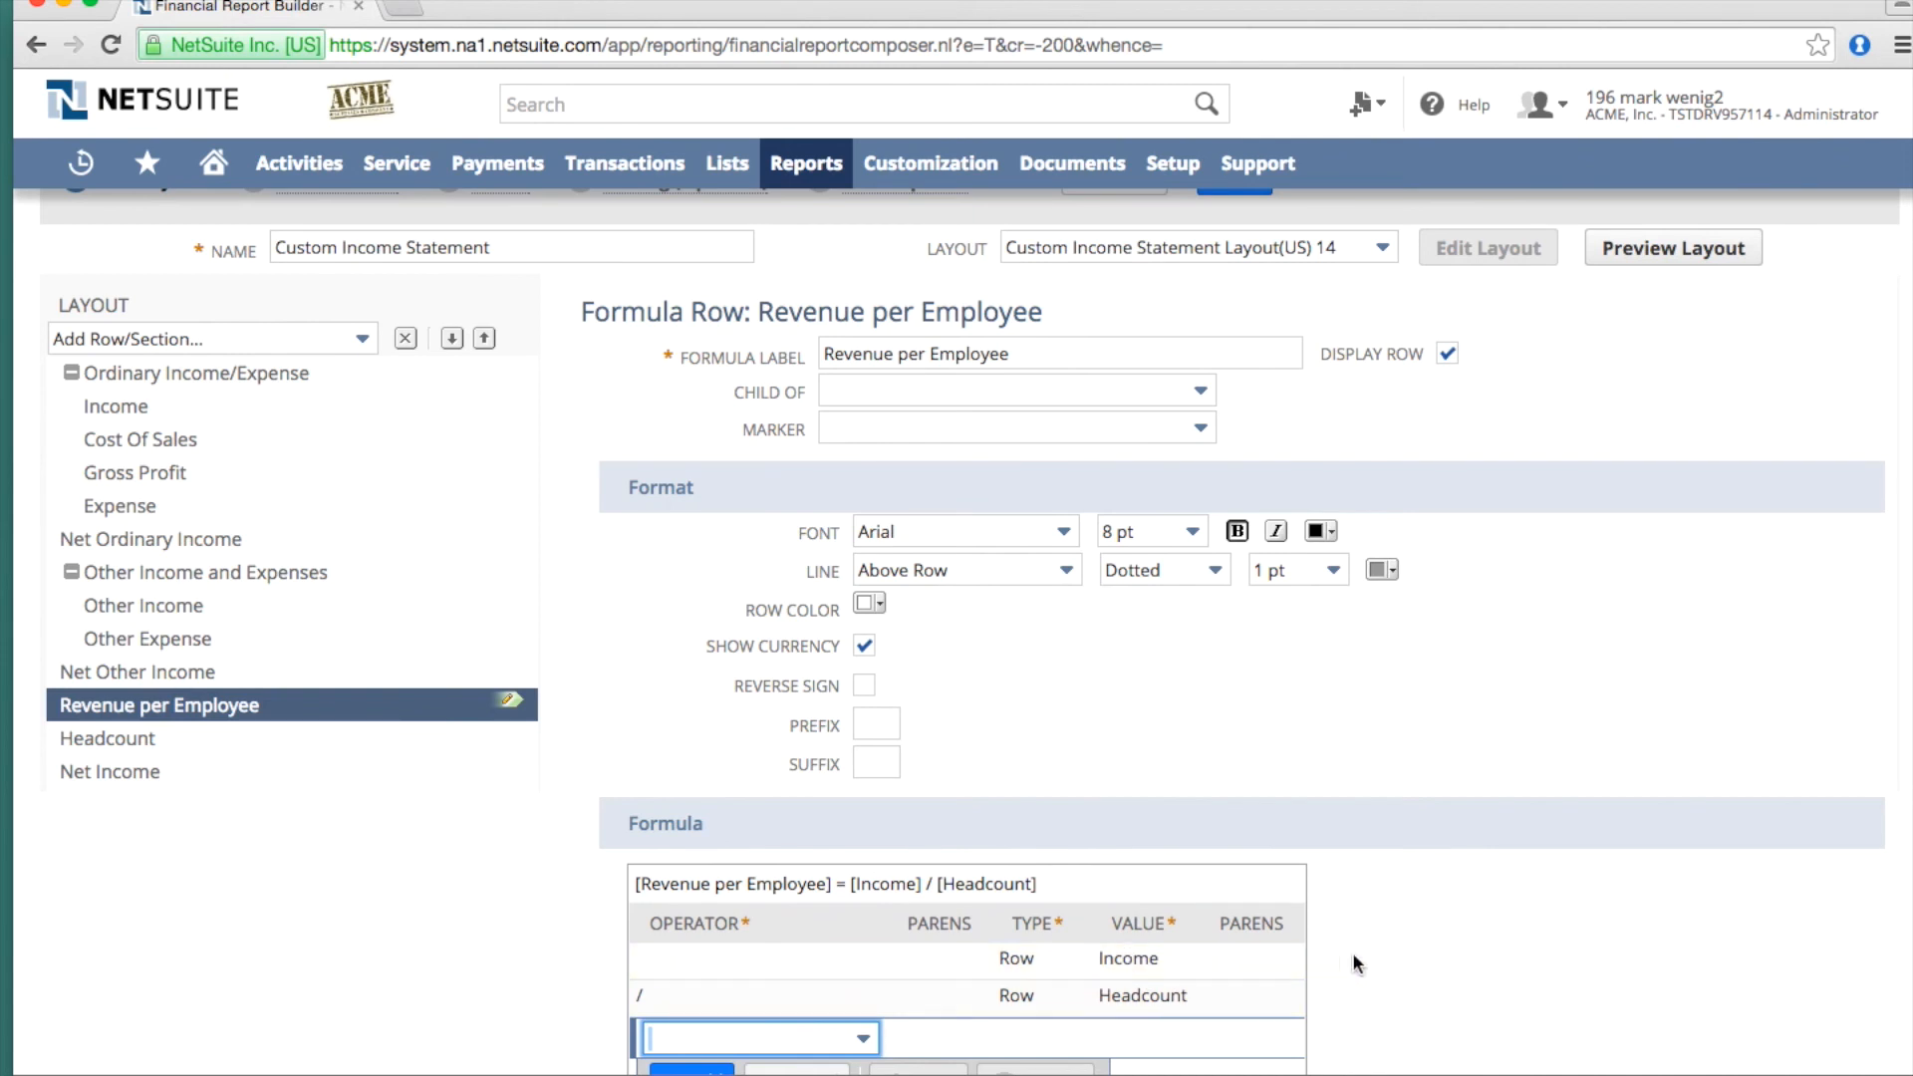
- Reorder the last layout rows as Net Income, Headcount, Revenue per Employee, and preview the report
left_click(124, 773)
left_click_drag(126, 737, 148, 655)
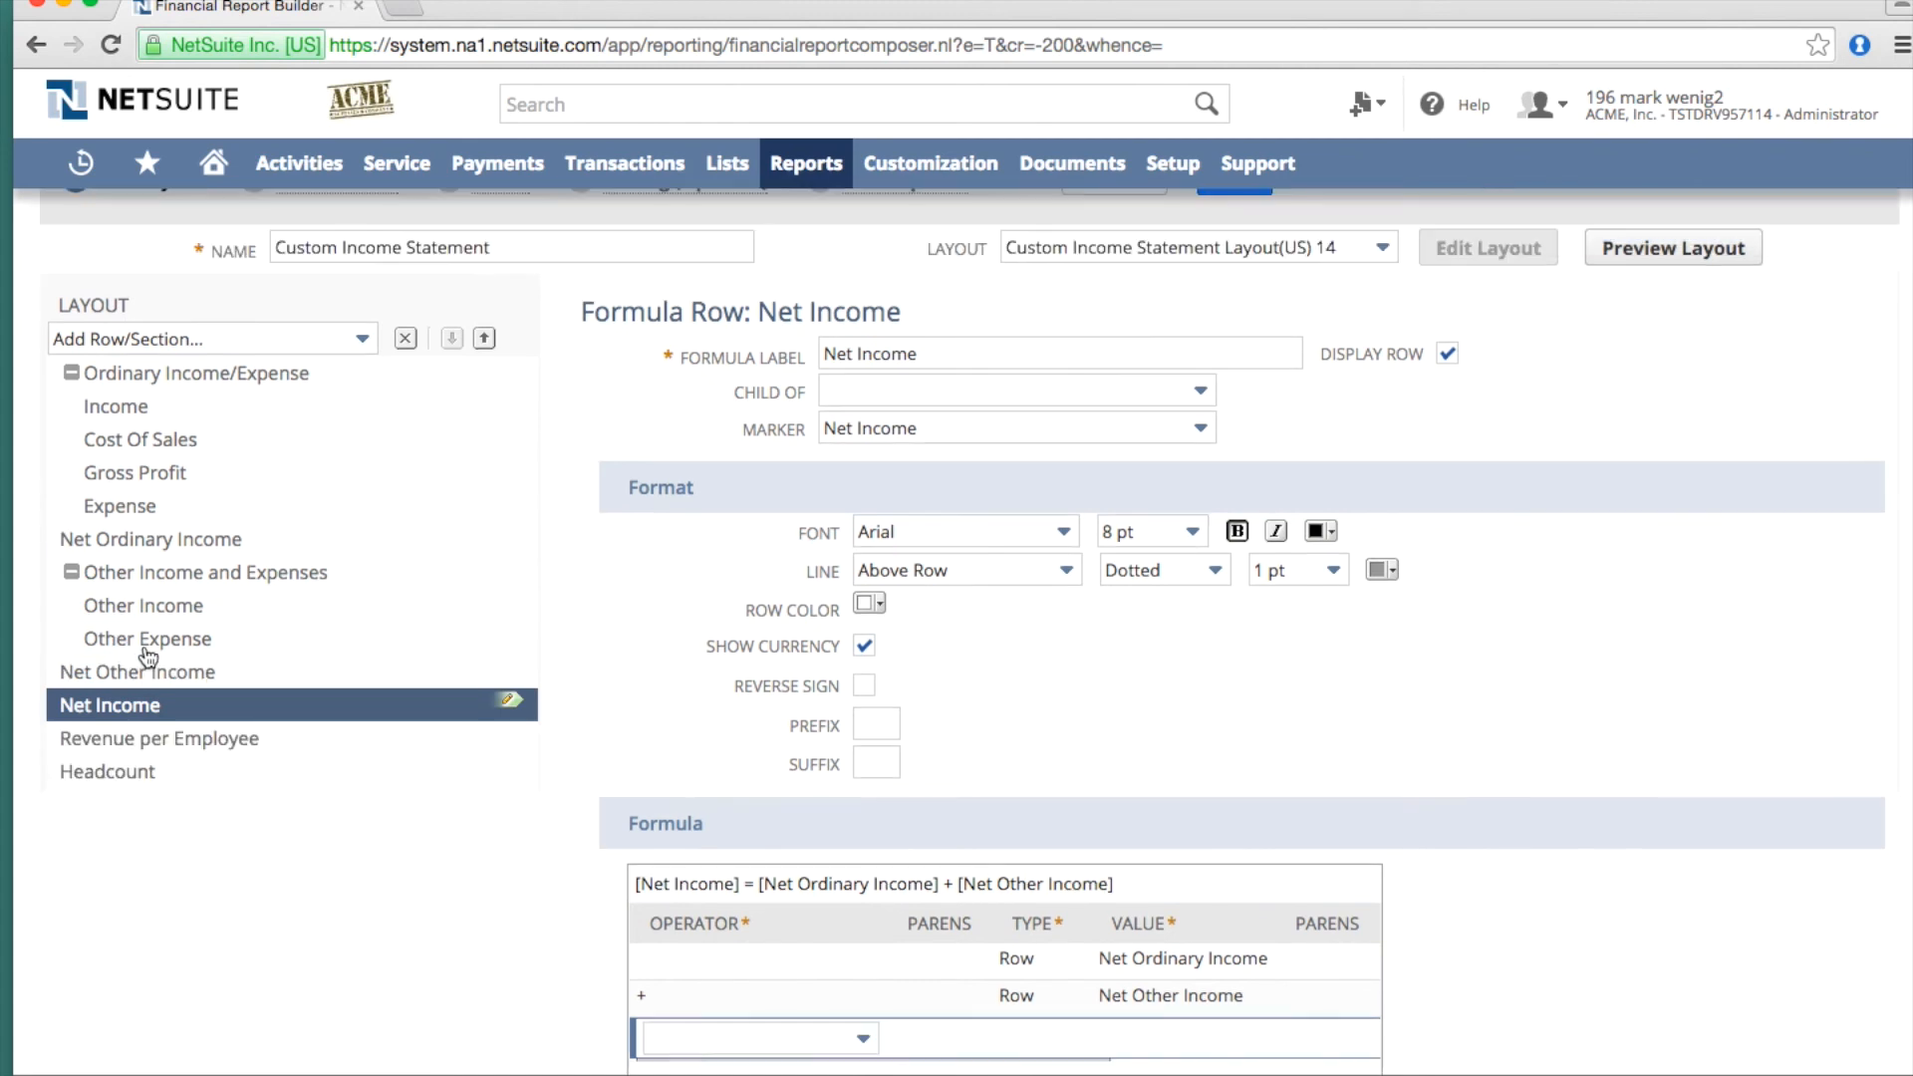
left_click(132, 776)
left_click_drag(127, 873, 132, 852)
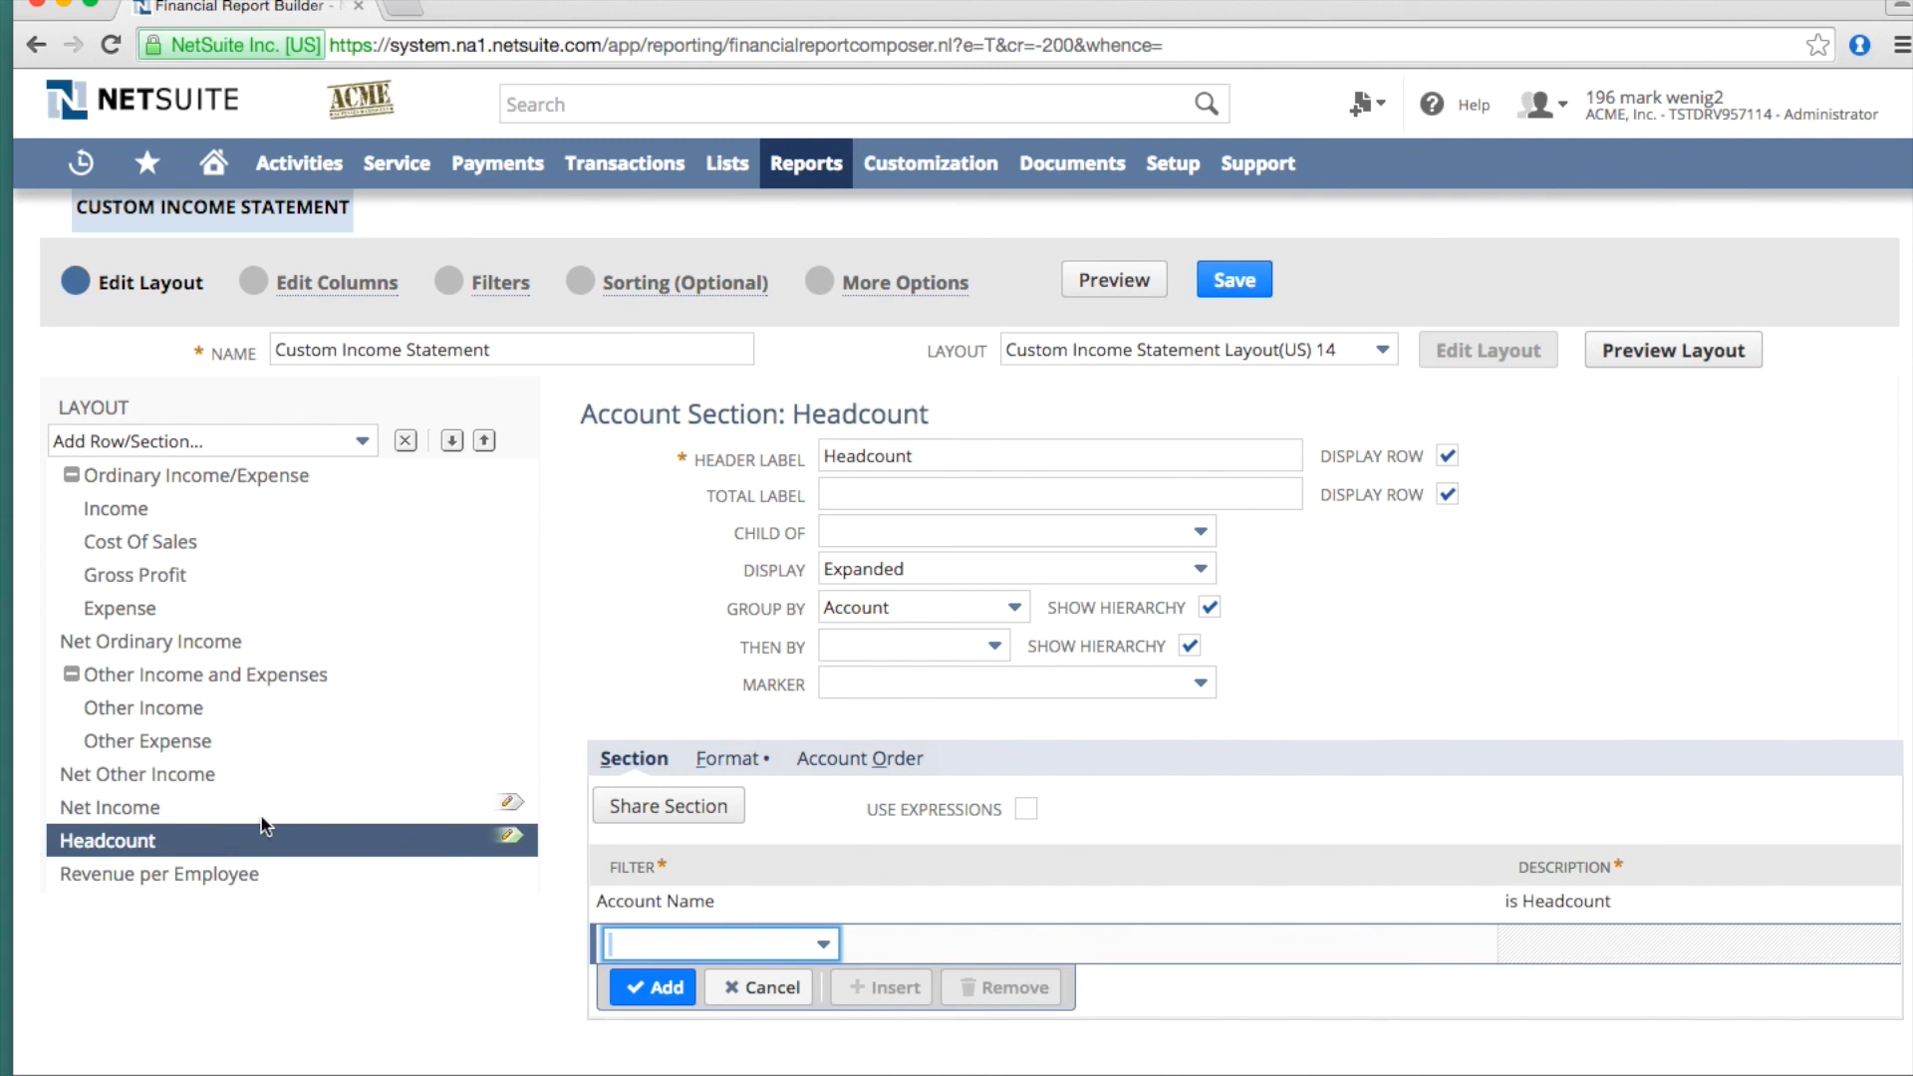
scroll(647, 632, "up", 1)
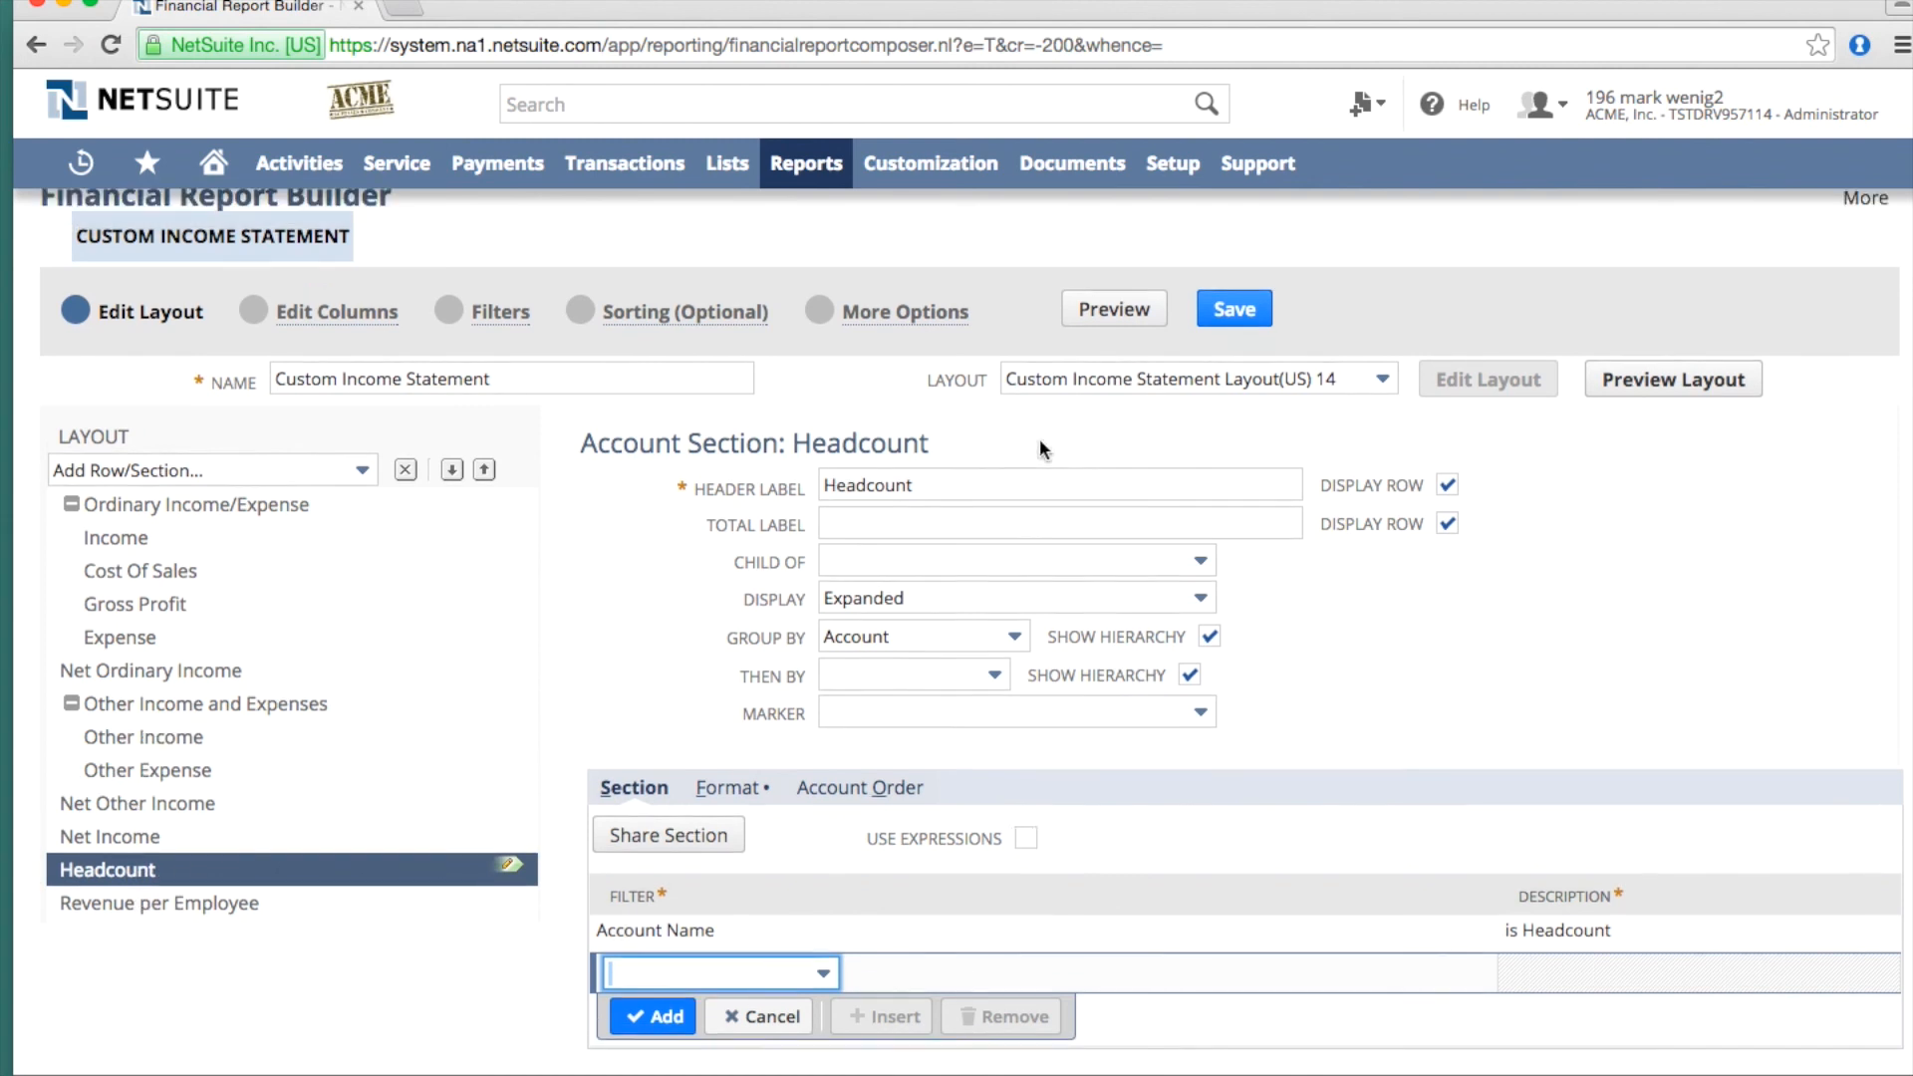
left_click(1135, 344)
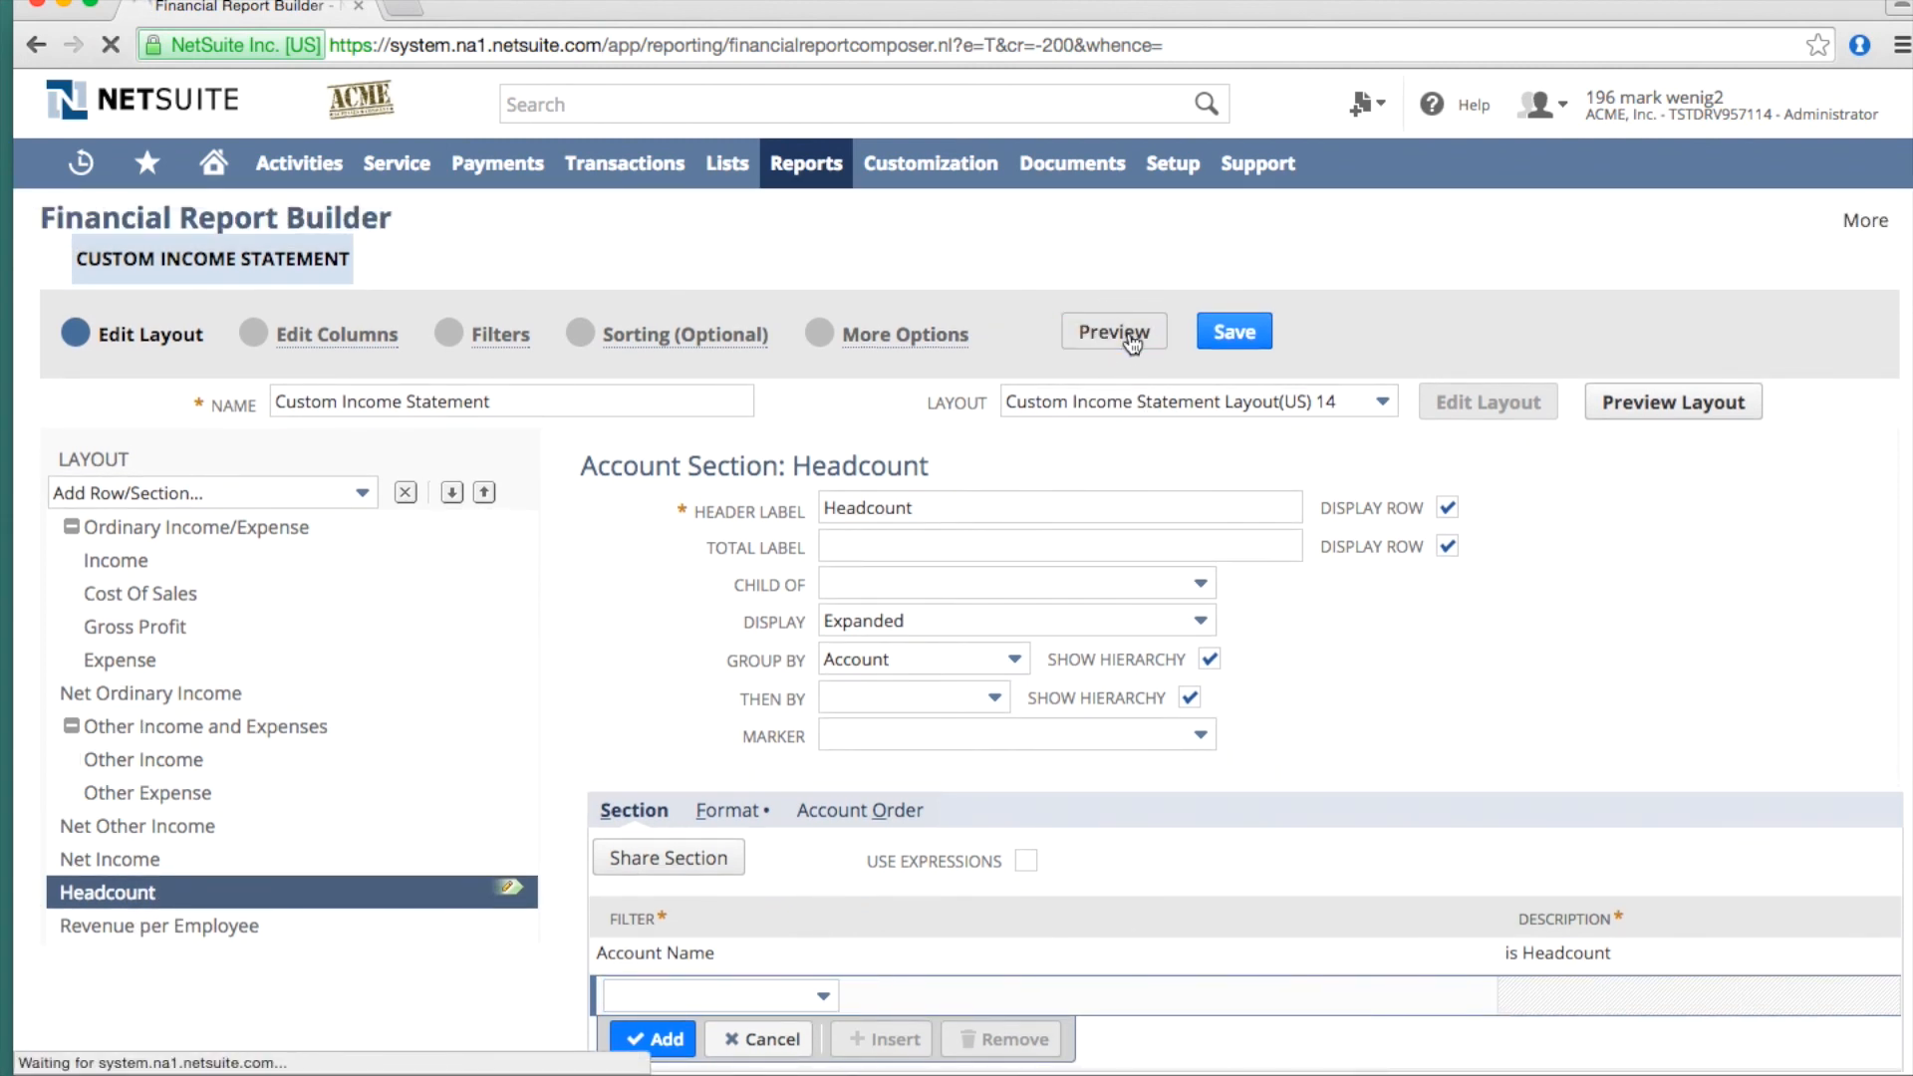